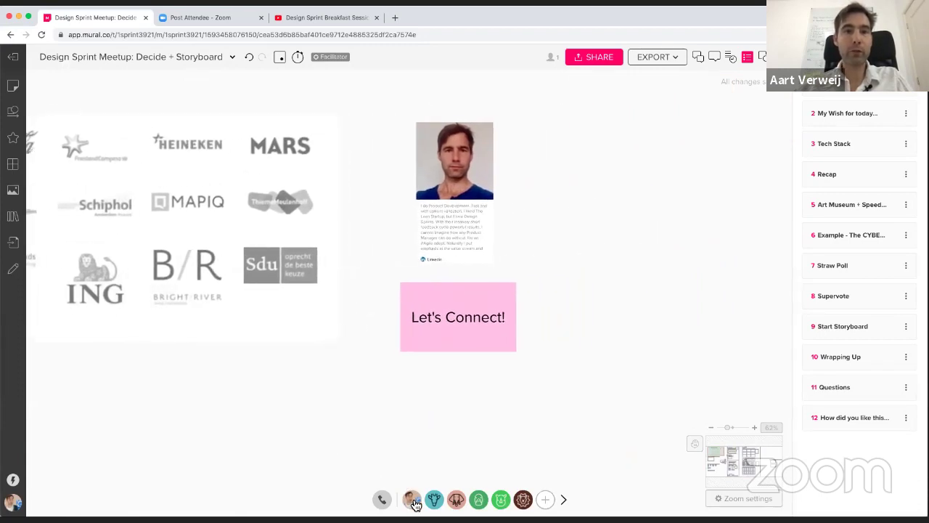
- Ask the participants to follow the facilitator's view and show them the "Let's Connect!" contact area
click(414, 501)
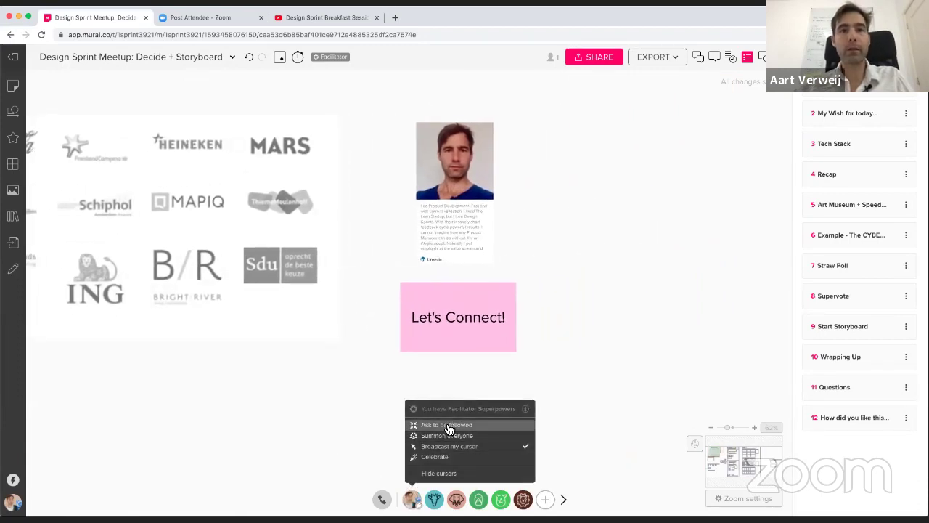
click(447, 427)
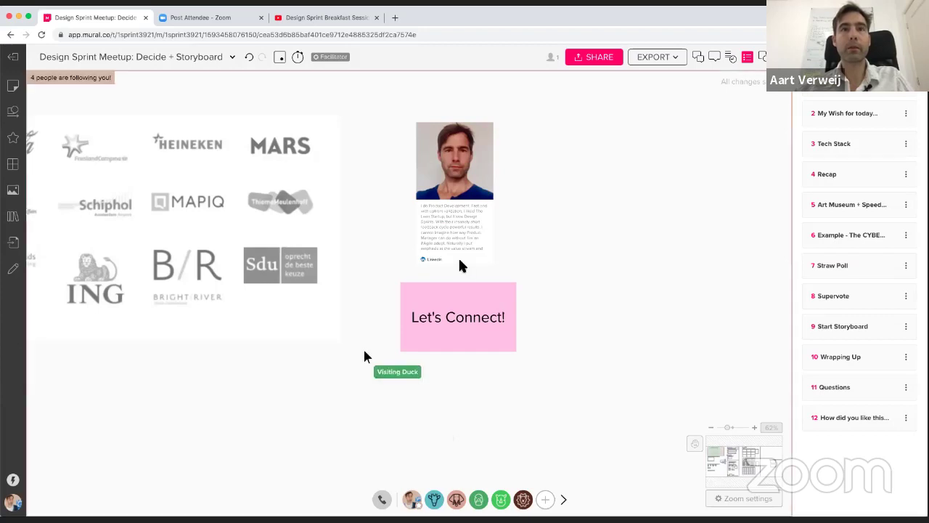
scroll(458, 268, up, 2)
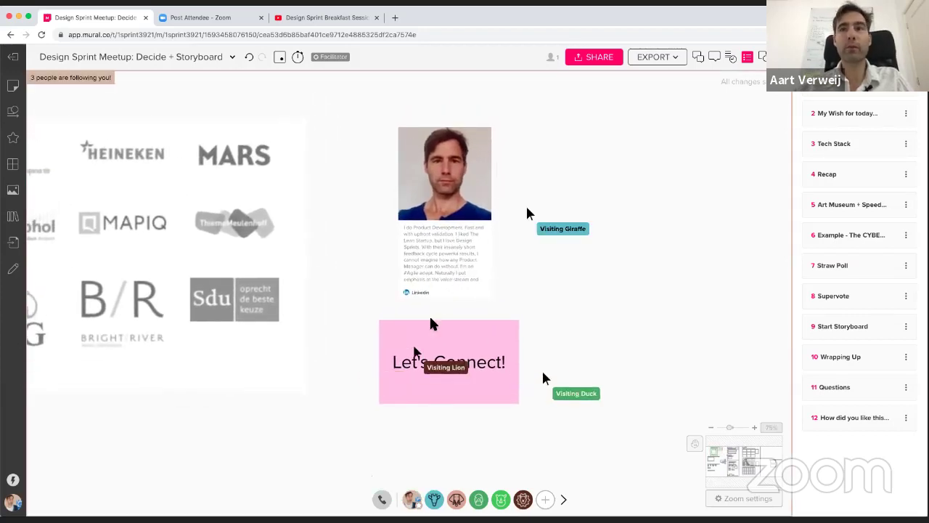
scroll(432, 323, down, 2)
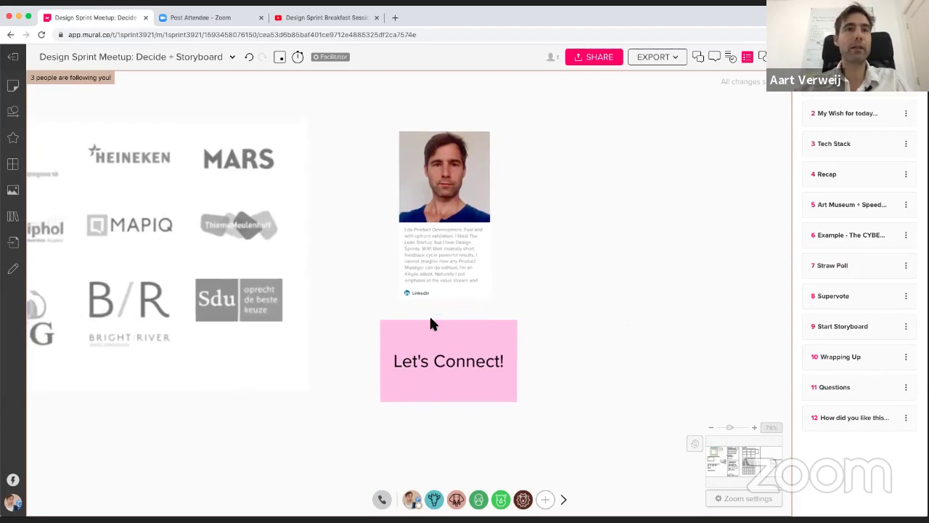
scroll(430, 321, down, 5)
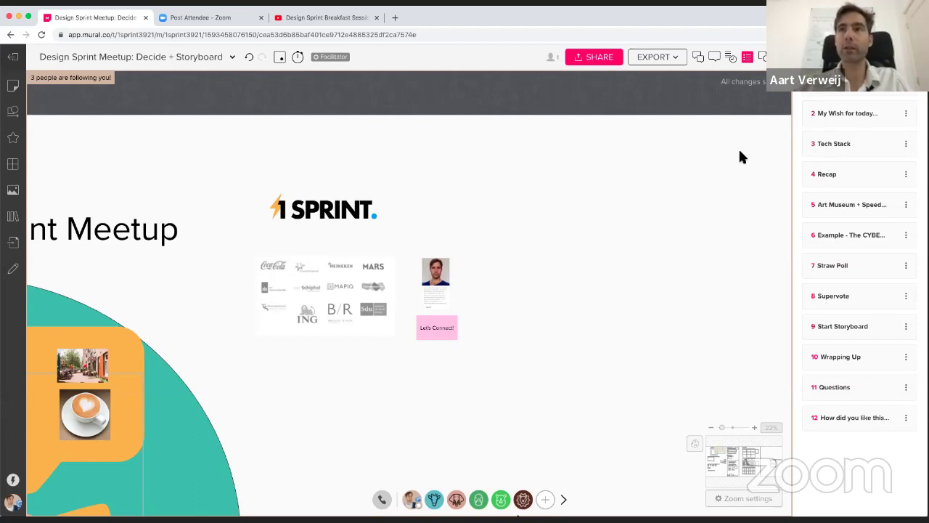
- Take the group to the "My Wish for today..." outline section and frame its sticky note area
click(833, 125)
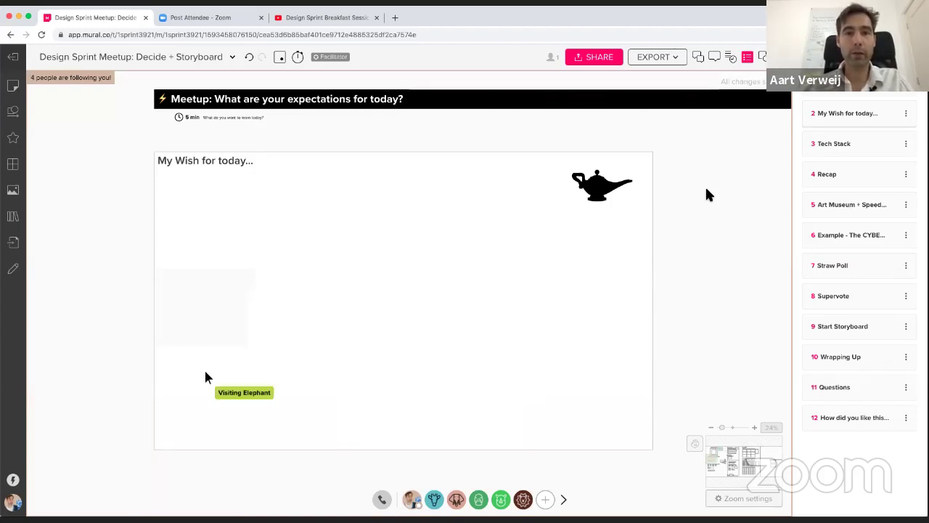
click(411, 501)
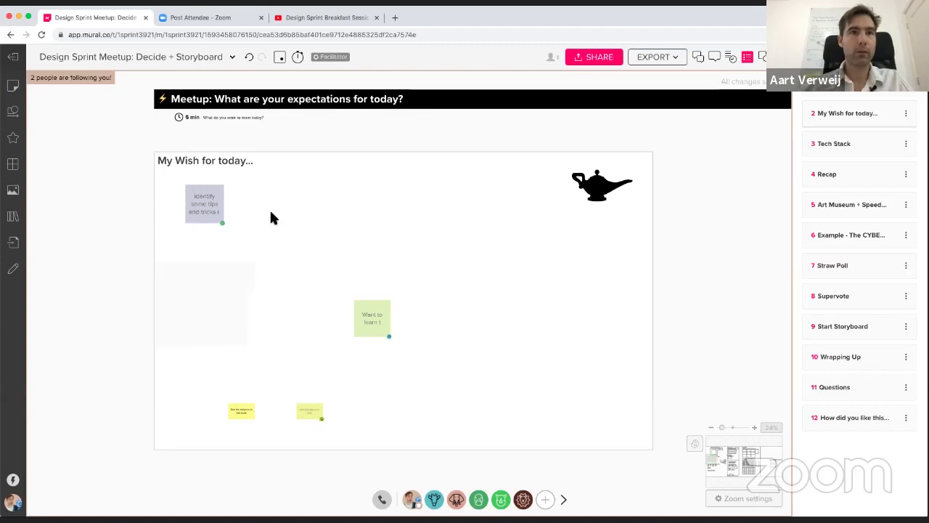
scroll(272, 218, up, 3)
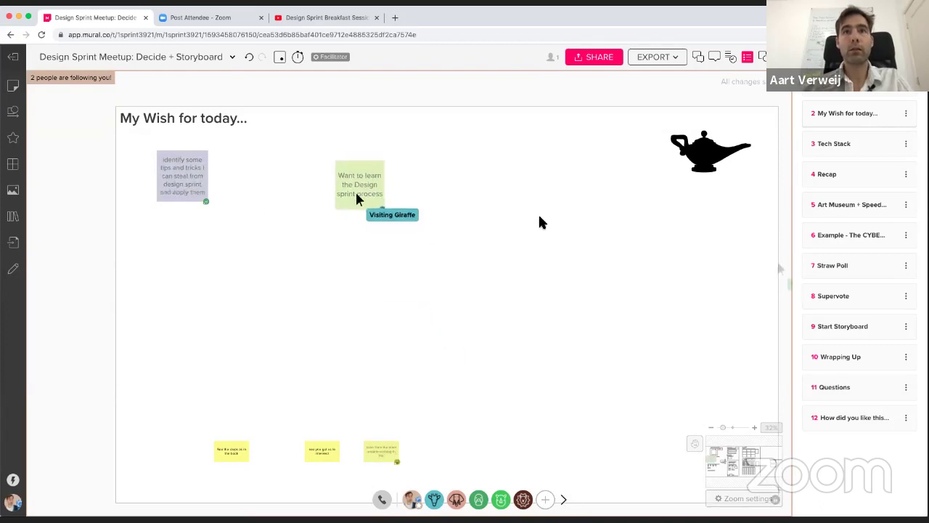
right_click(557, 191)
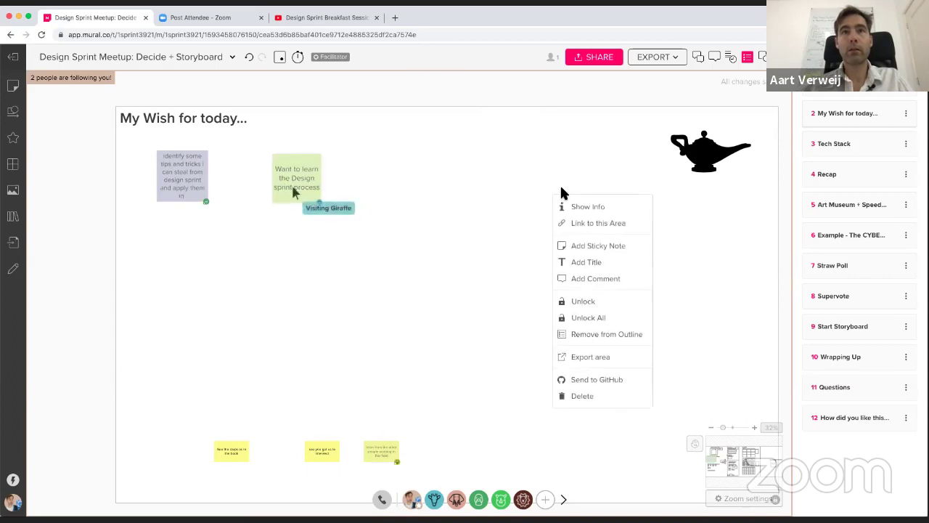
double_click(500, 172)
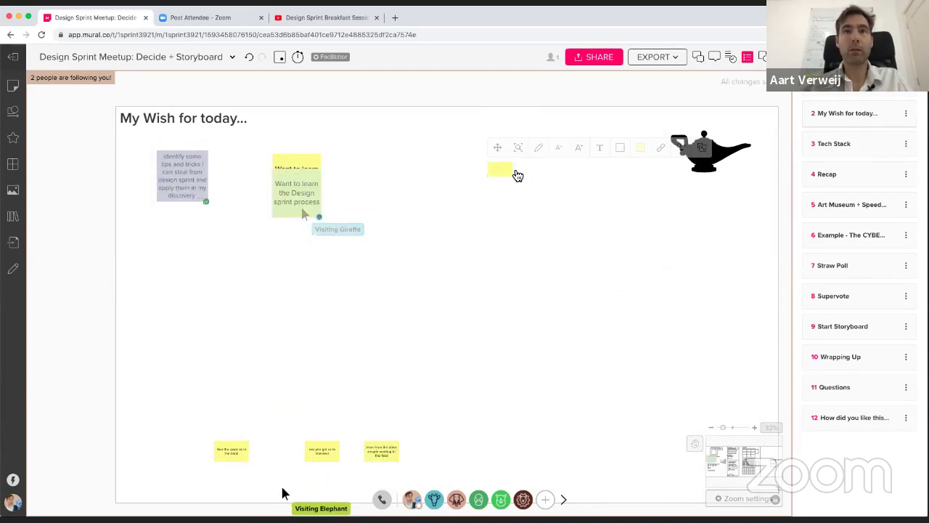
click(562, 217)
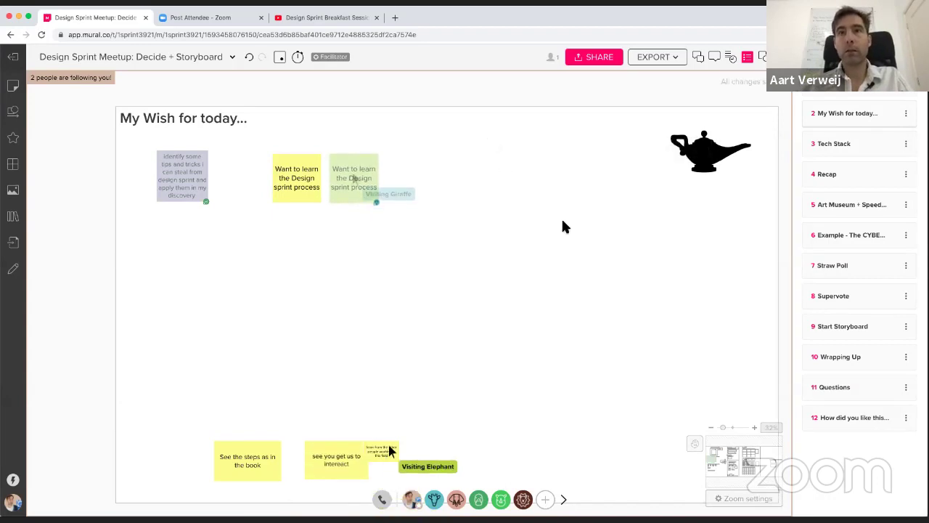
- Unlock the "My Wish for today..." area and lock it again
right_click(562, 222)
click(617, 332)
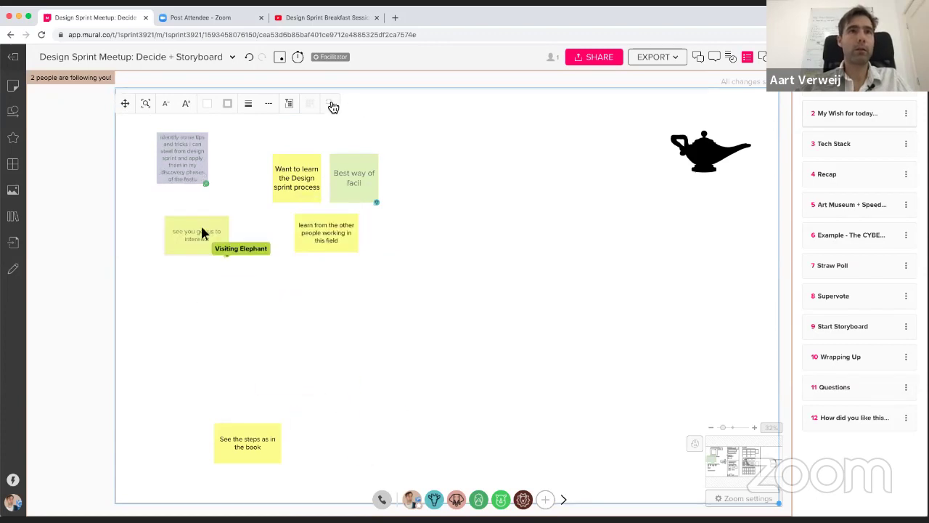
right_click(473, 185)
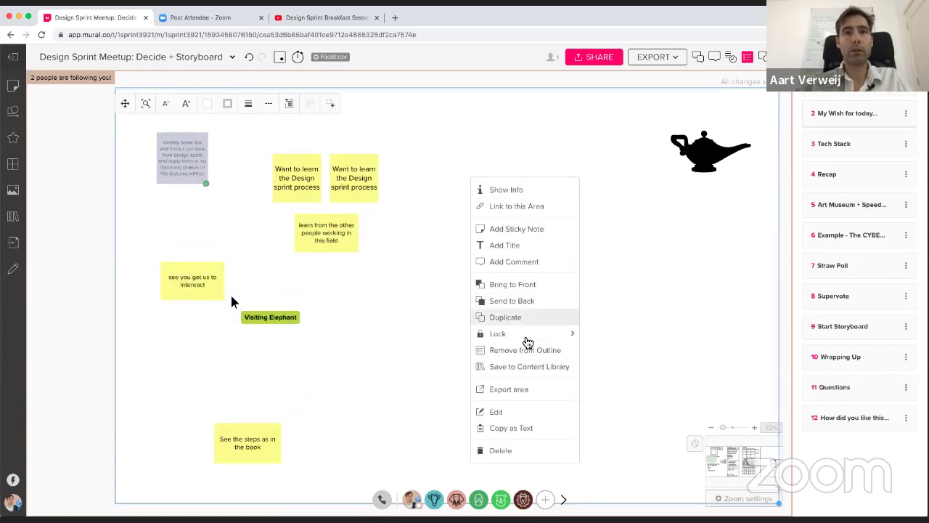
mouse_move(528, 338)
click(629, 334)
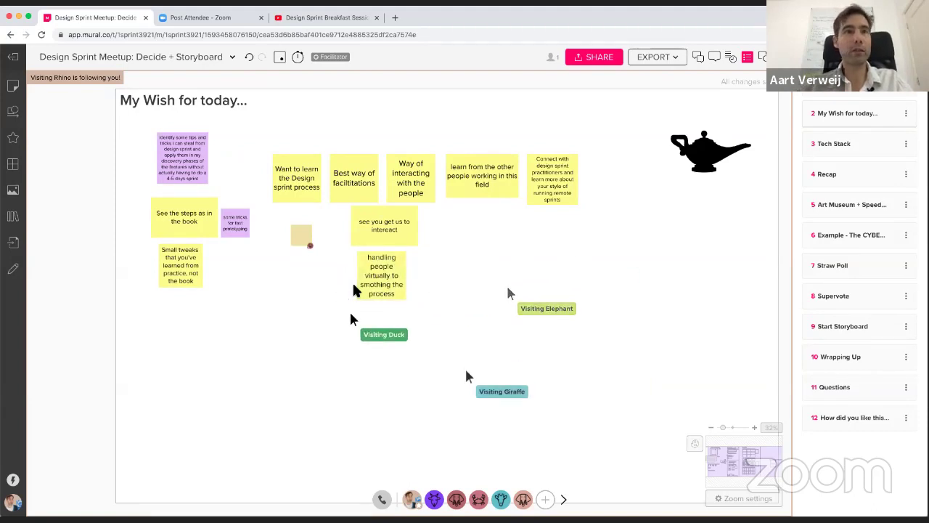
- Go to the Tech Stack section and present its MURAL, Zoom, Slack and Dropbox entries
scroll(353, 291, down, 2)
scroll(353, 290, down, 2)
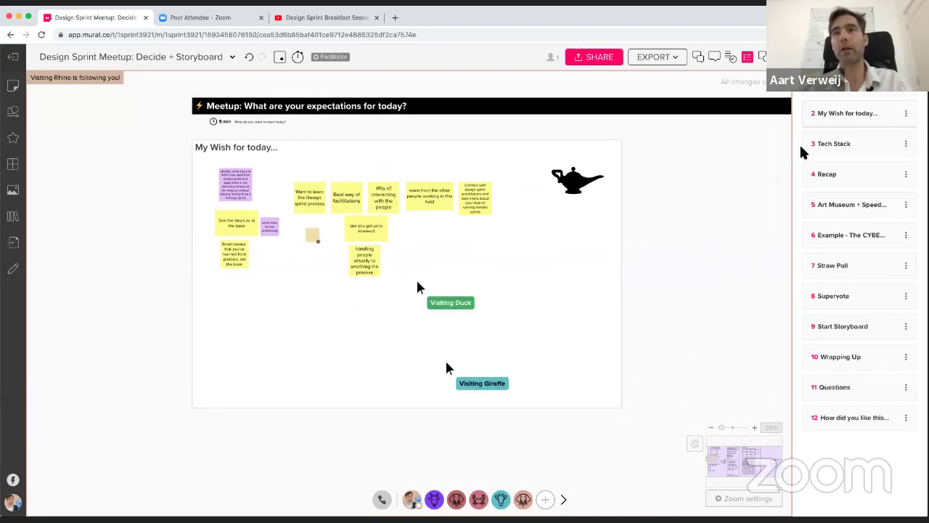
click(836, 151)
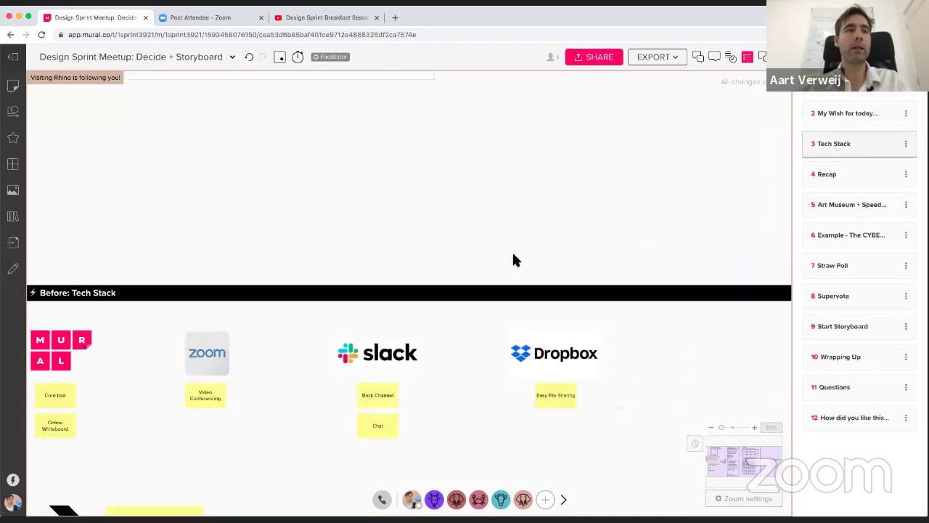
scroll(512, 250, down, 5)
scroll(512, 250, up, 5)
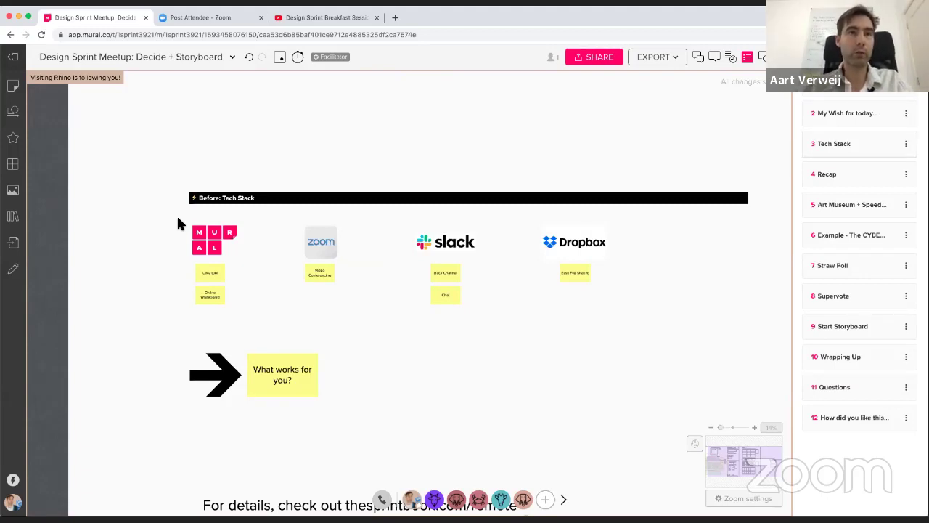
scroll(178, 222, up, 2)
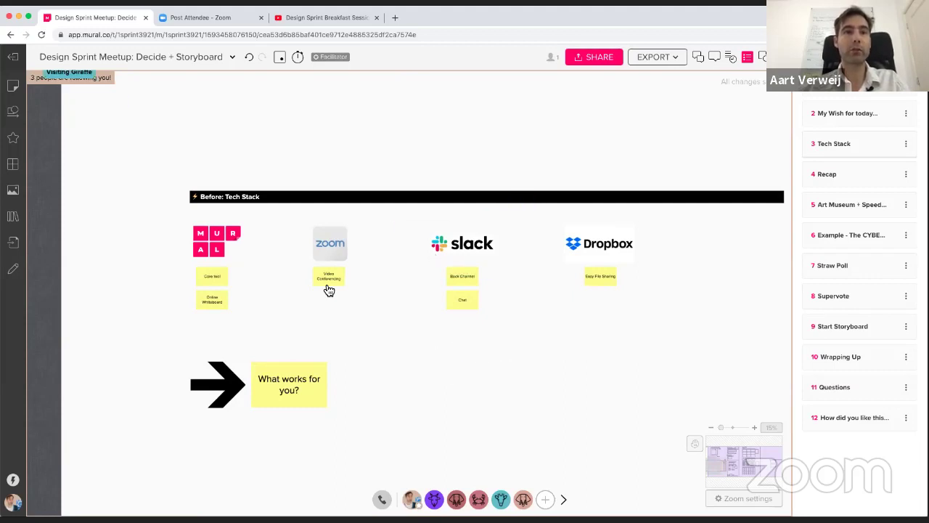
- Show the overall board layout and focus on the "Fishy Business" heading in the recap of last week
scroll(436, 315, down, 5)
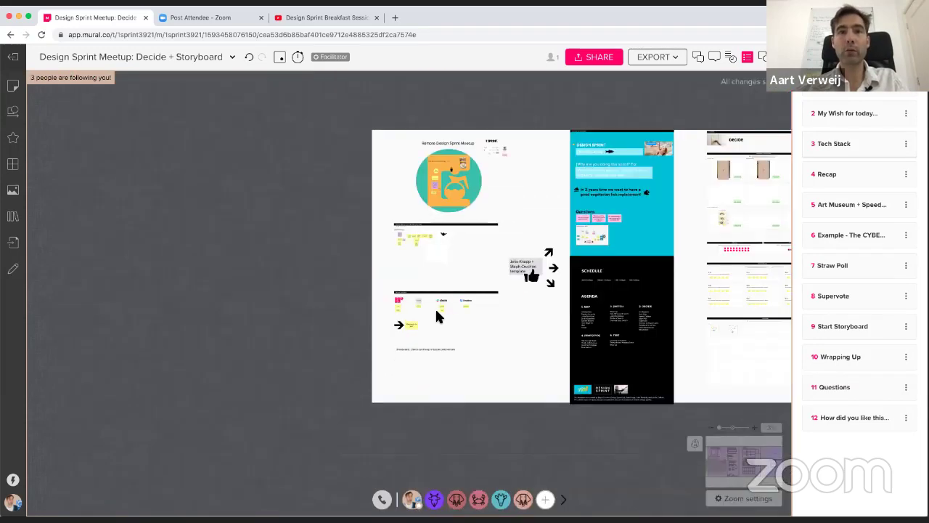
scroll(436, 315, right, 3)
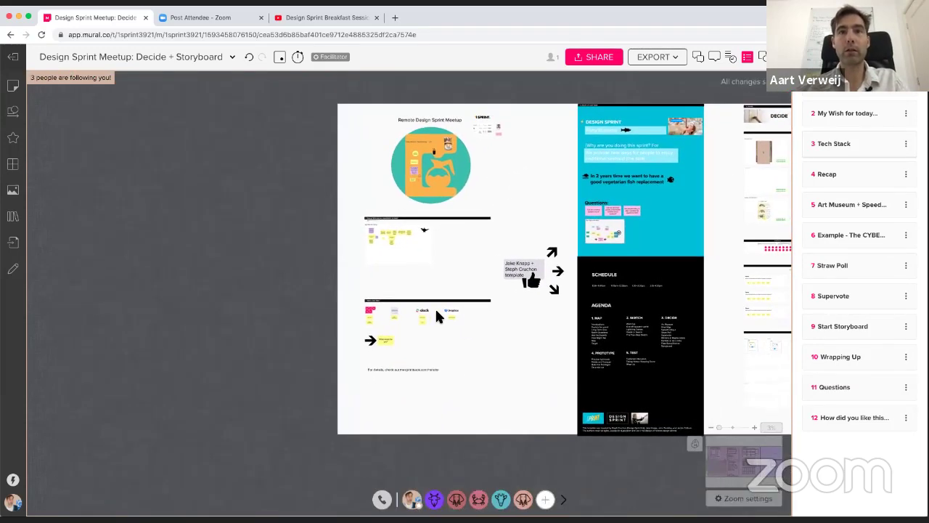
scroll(434, 307, right, 3)
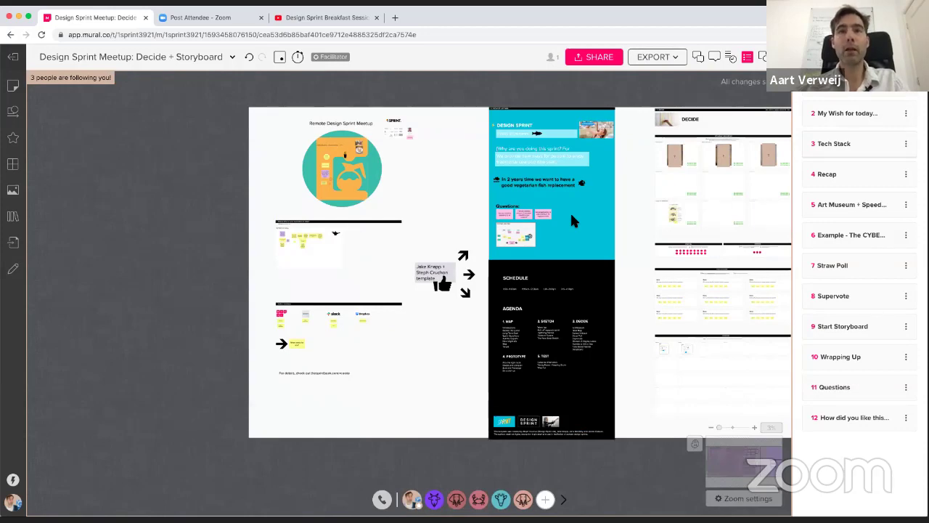
scroll(570, 211, up, 4)
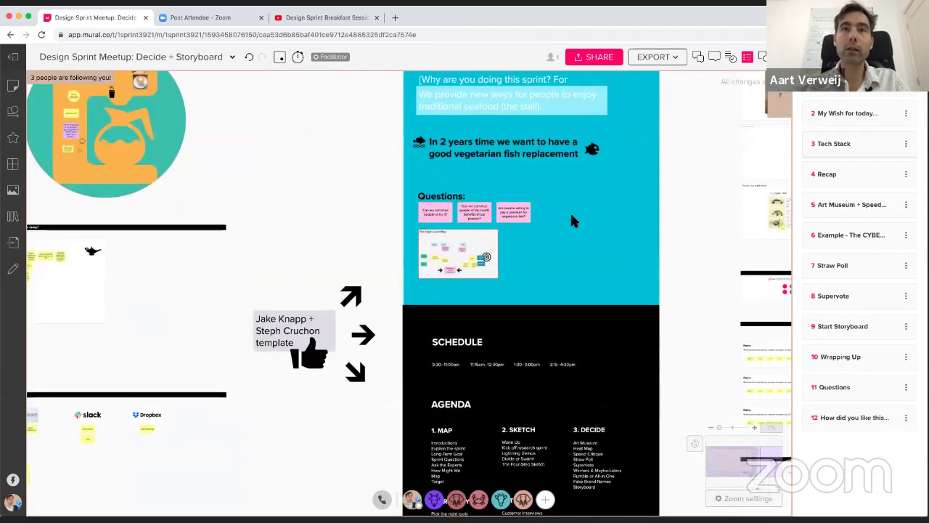
scroll(570, 212, up, 3)
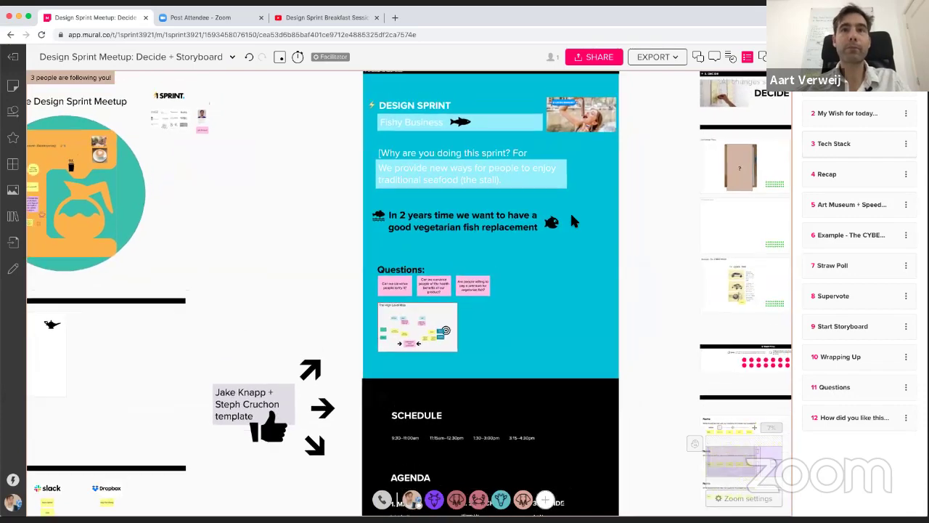
scroll(487, 188, up, 5)
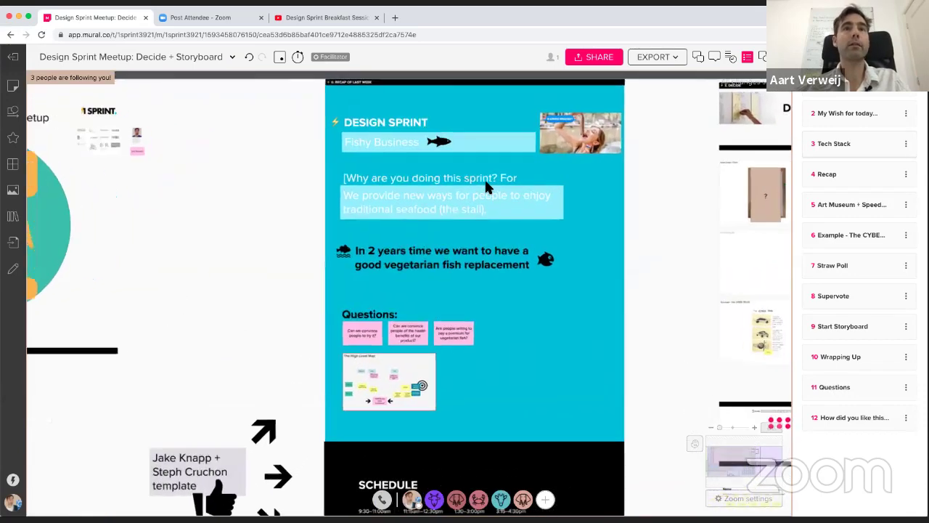
scroll(485, 183, up, 5)
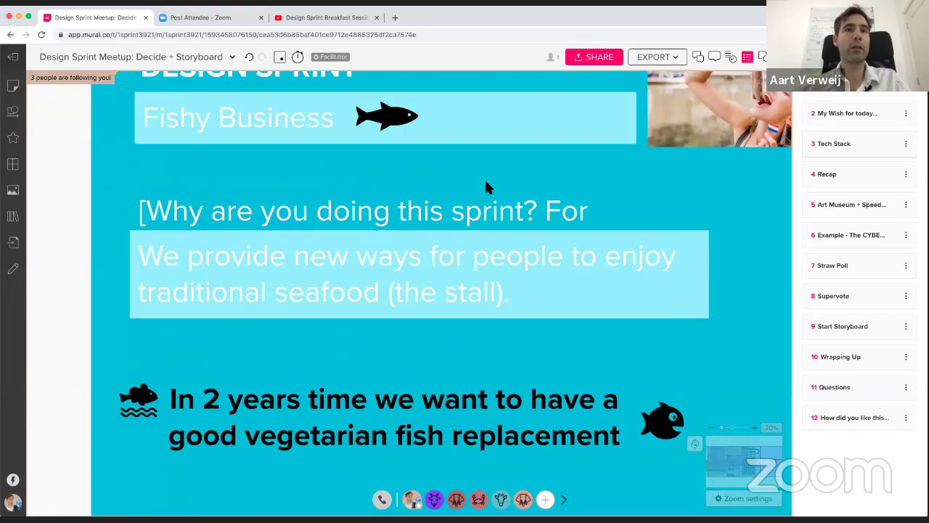
scroll(435, 241, up, 2)
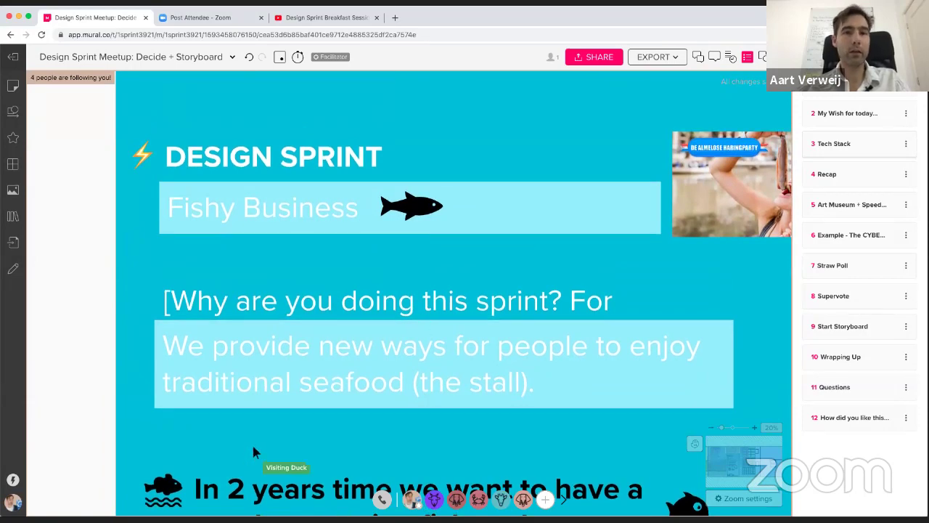
click(412, 500)
click(349, 440)
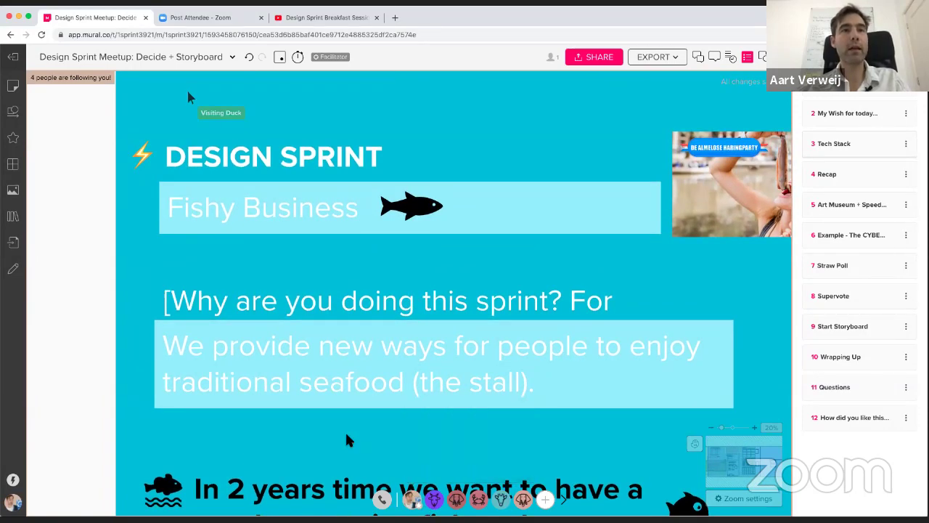
scroll(347, 440, down, 1)
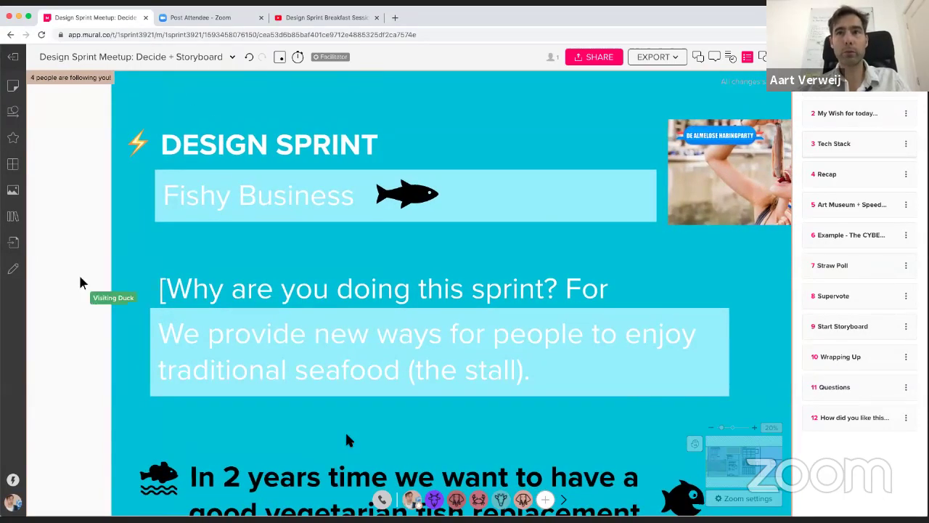
click(413, 500)
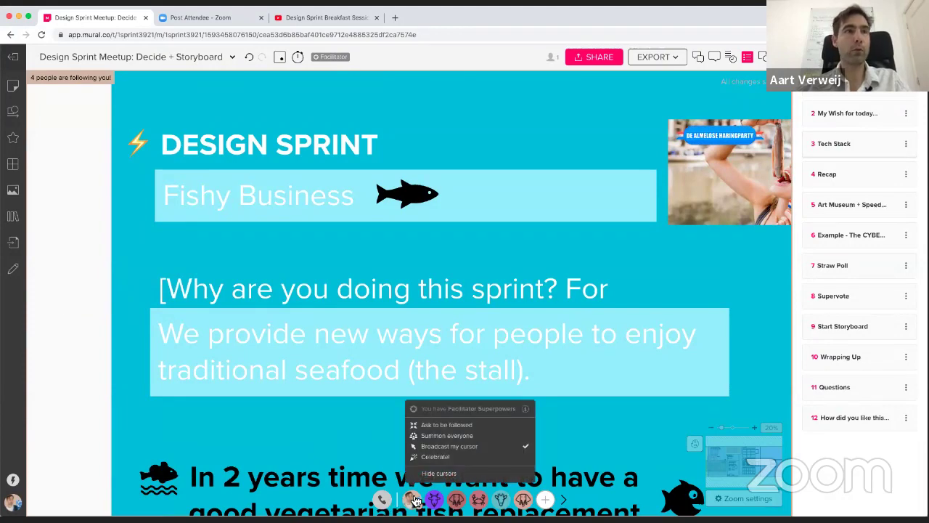
click(506, 264)
- Examine the recap from the sprint's purpose through the two-year goal to the pink question notes
scroll(507, 266, down, 5)
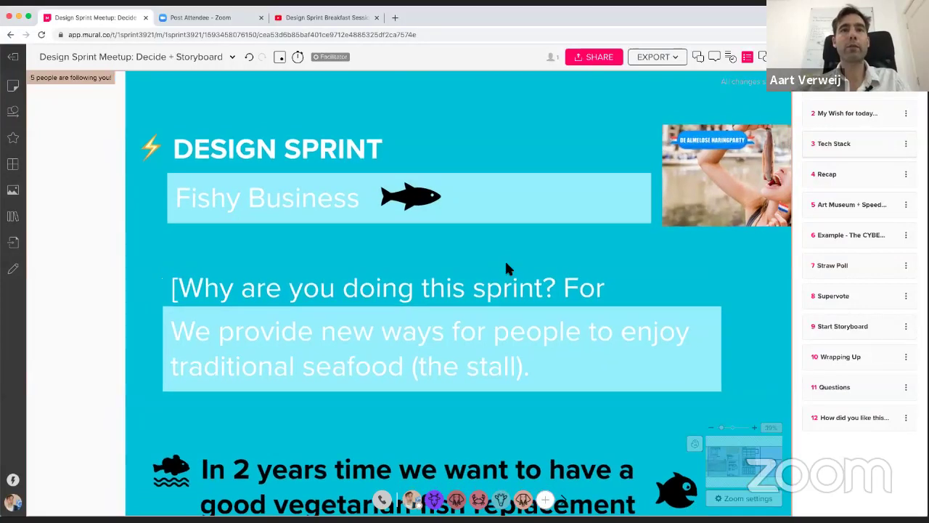
scroll(506, 269, right, 3)
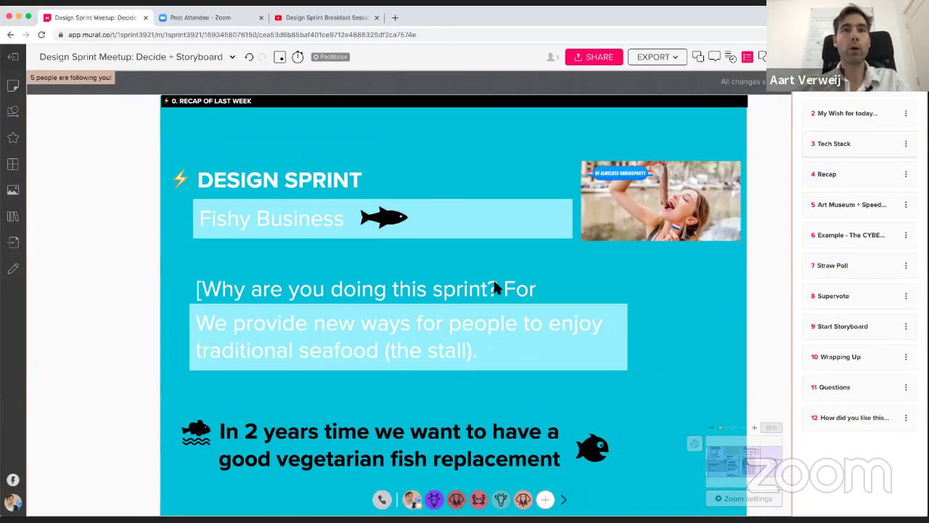
scroll(493, 285, down, 3)
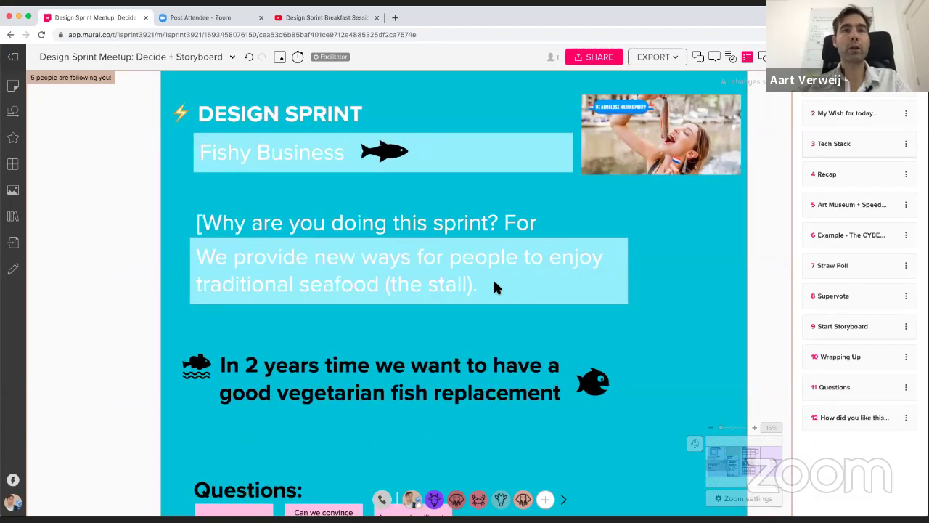
scroll(494, 285, down, 1)
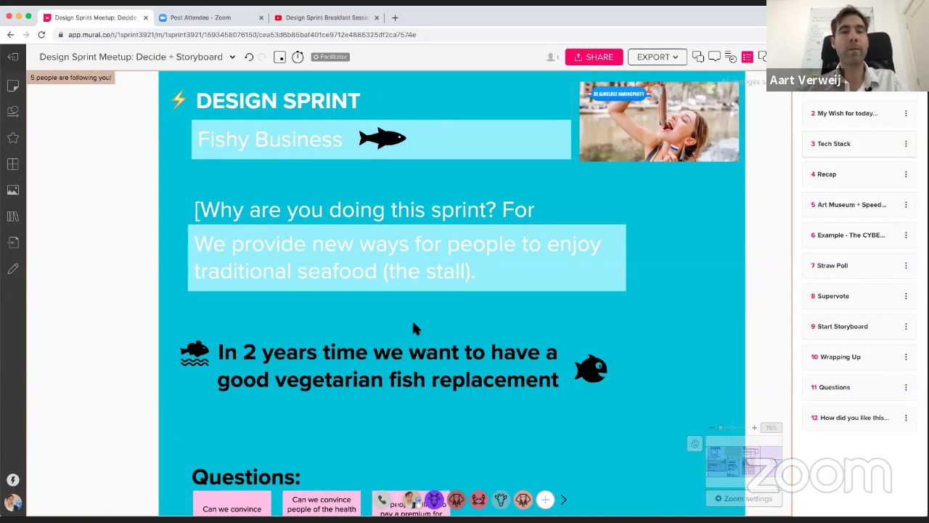
scroll(414, 327, down, 5)
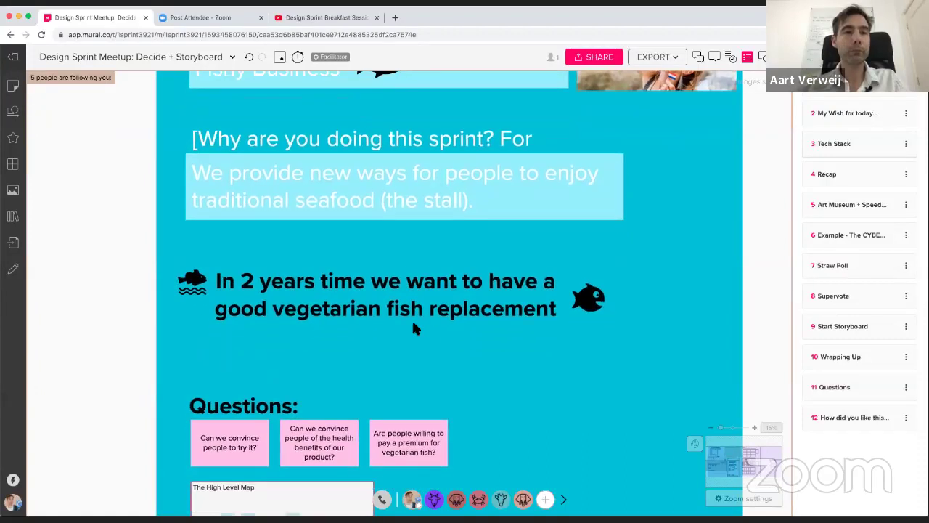
scroll(414, 329, down, 3)
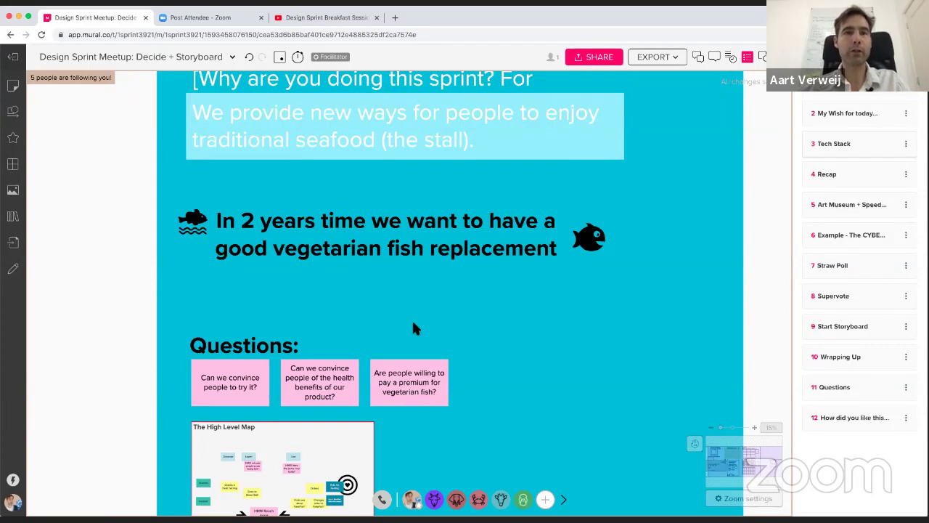
- Present the High Level Map beneath the Questions notes, enlarging it until its sticky notes are readable
scroll(413, 324, down, 2)
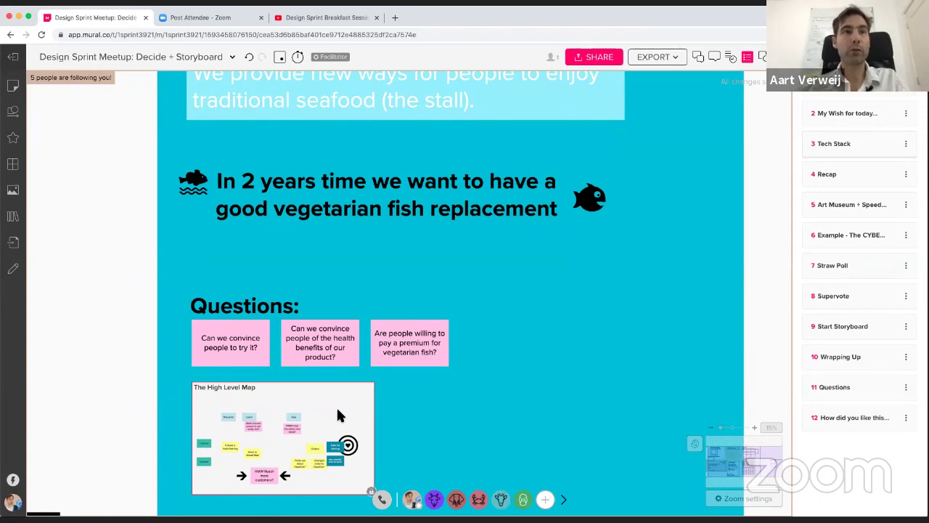
scroll(336, 415, down, 4)
scroll(336, 416, left, 3)
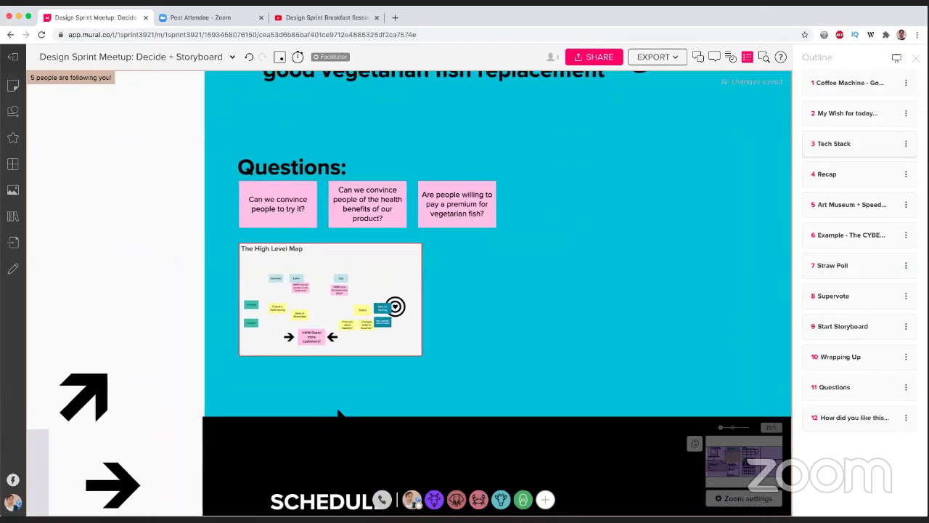
scroll(397, 264, up, 5)
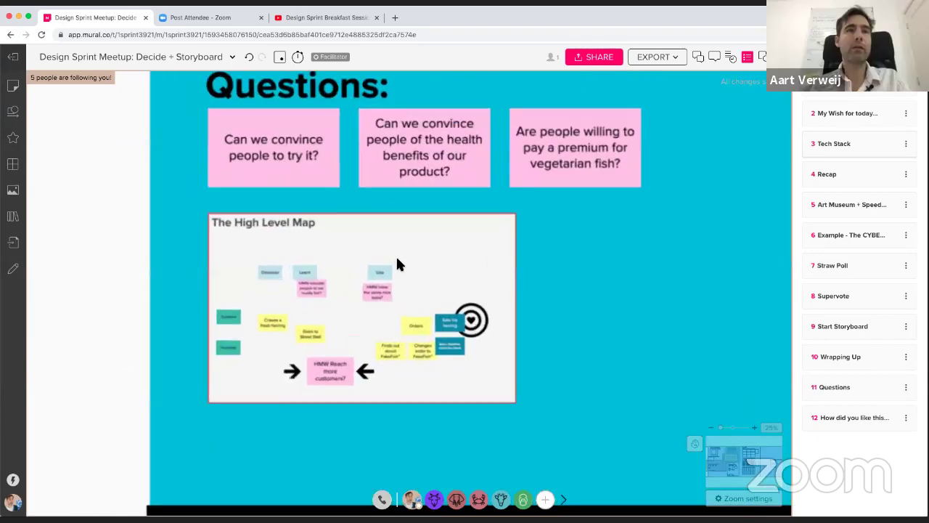
scroll(397, 264, up, 3)
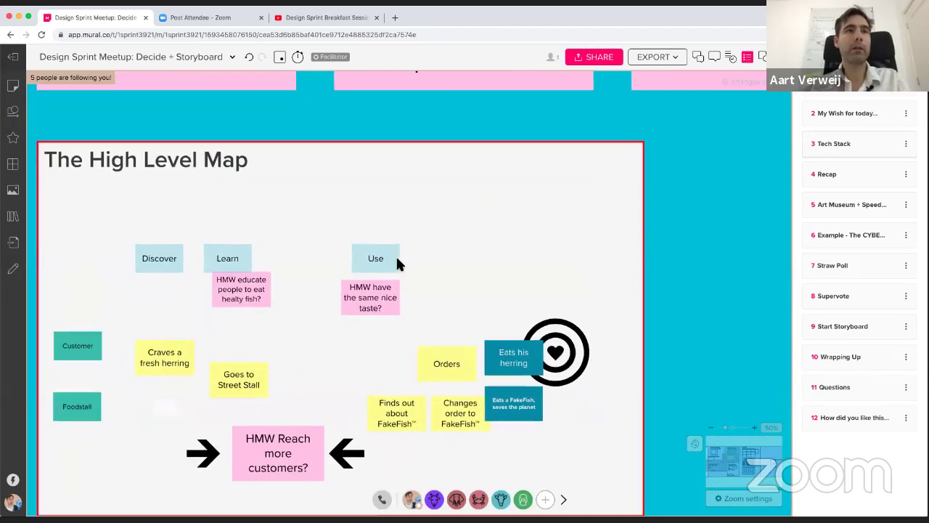
scroll(397, 264, left, 2)
scroll(397, 264, down, 1)
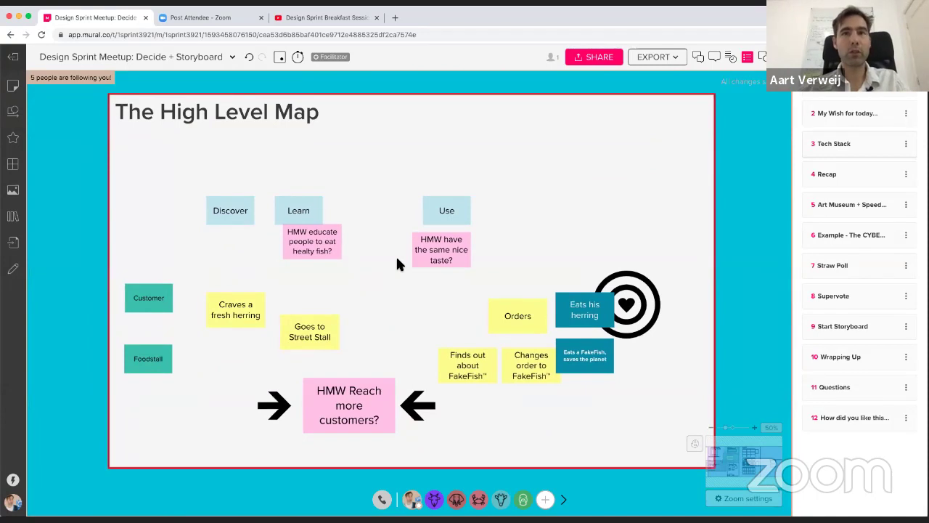
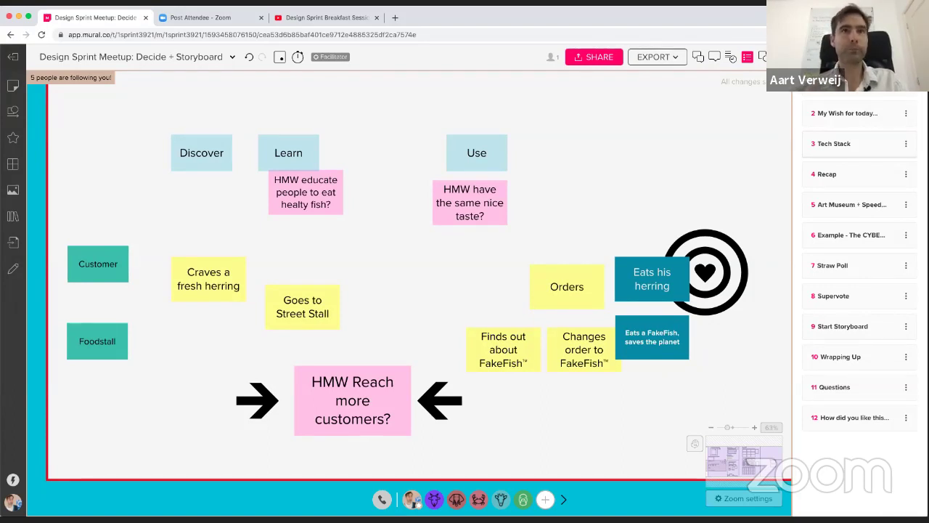
- Show the recap in its wider context, including the template credit note and the Schedule and Agenda sections
key(Right)
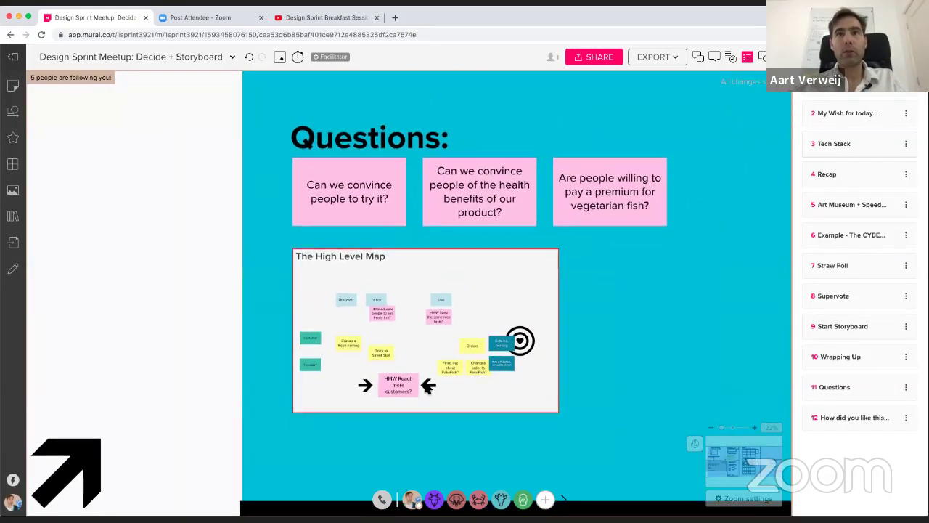
scroll(427, 389, down, 5)
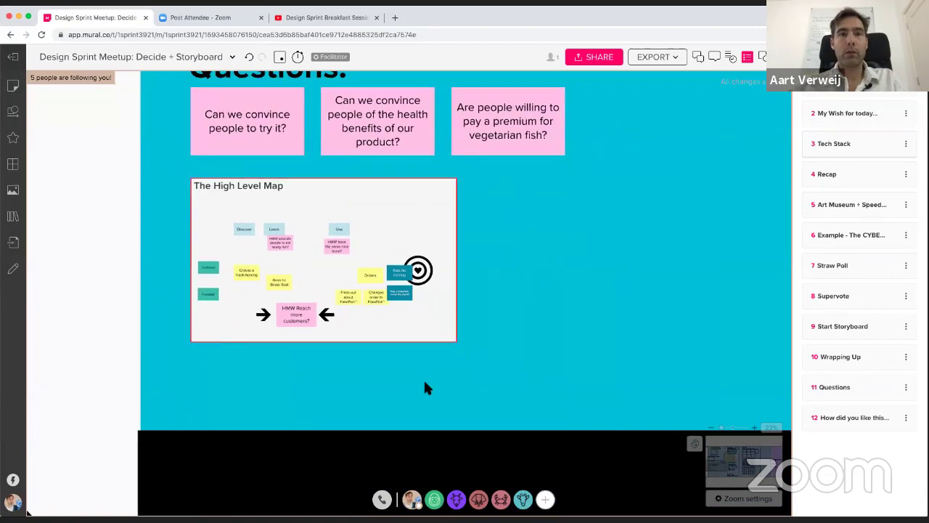
scroll(427, 388, down, 3)
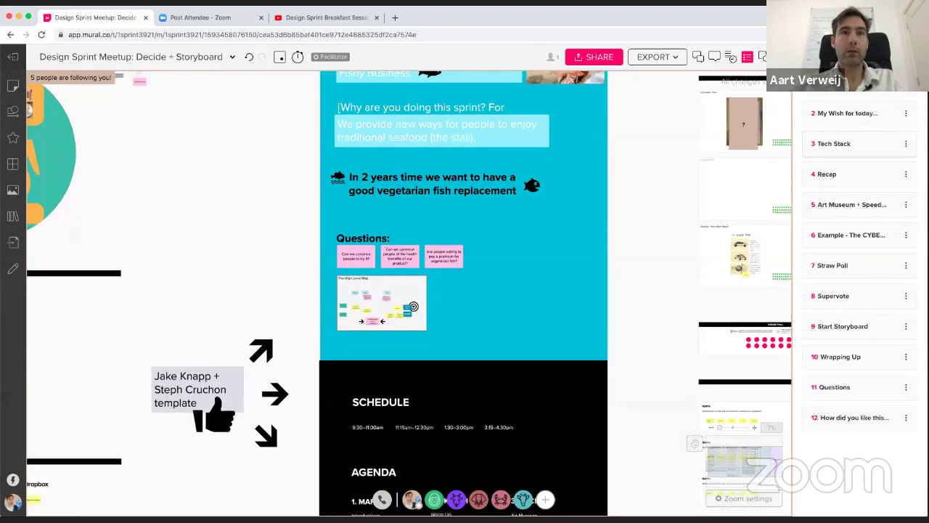
scroll(458, 290, down, 1)
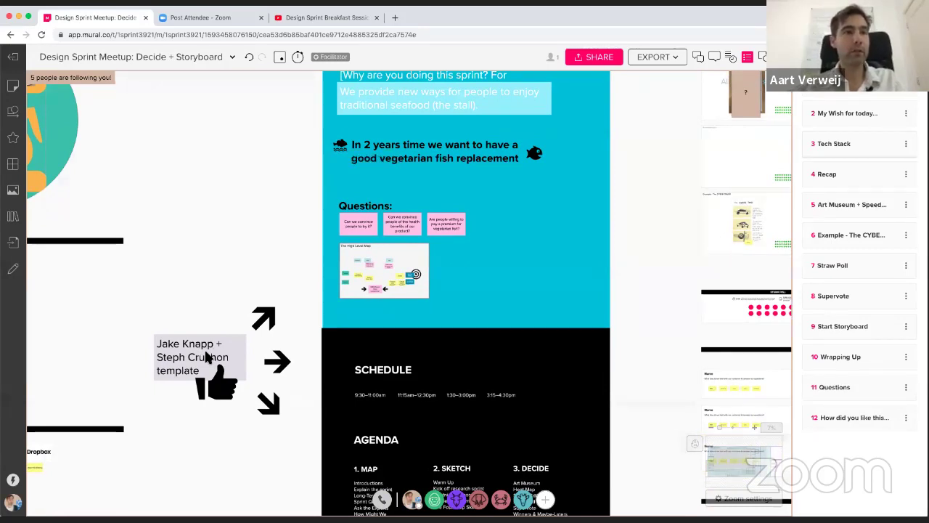
scroll(218, 367, right, 3)
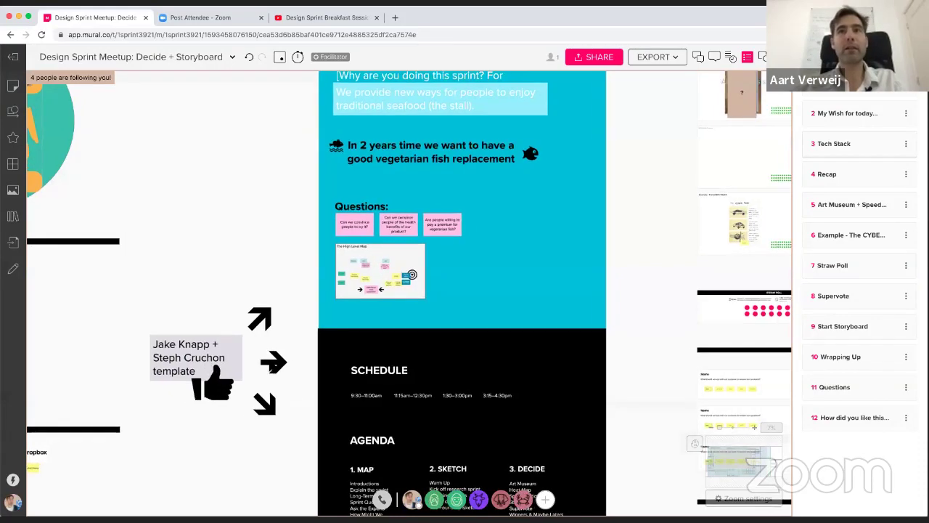
scroll(270, 366, right, 2)
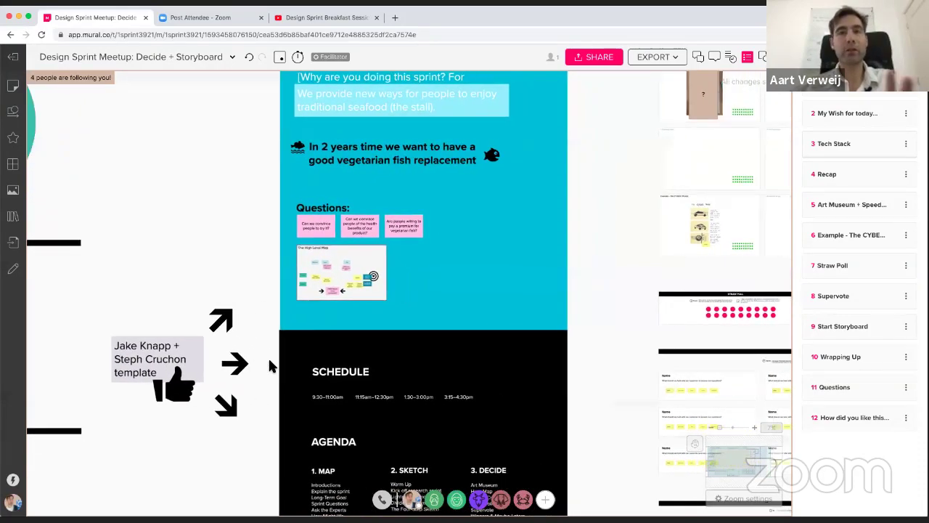
scroll(270, 367, right, 1)
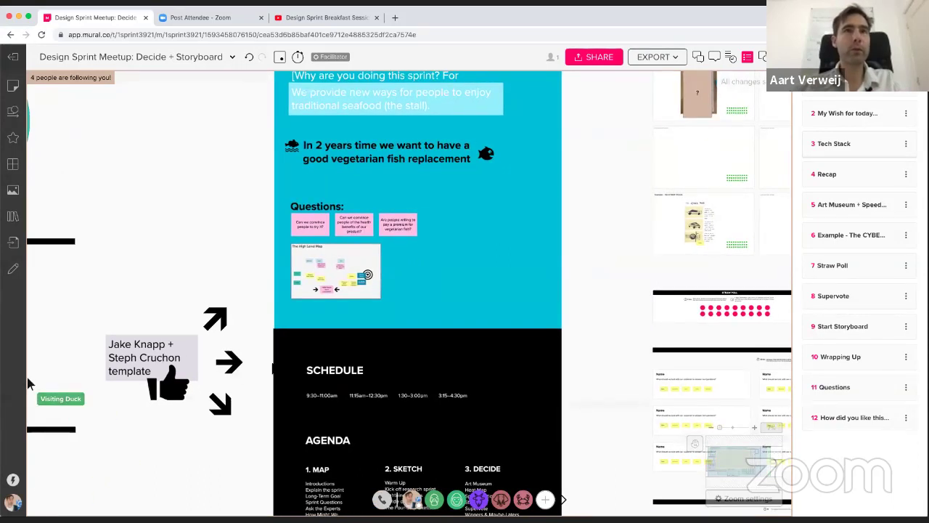
scroll(409, 293, right, 2)
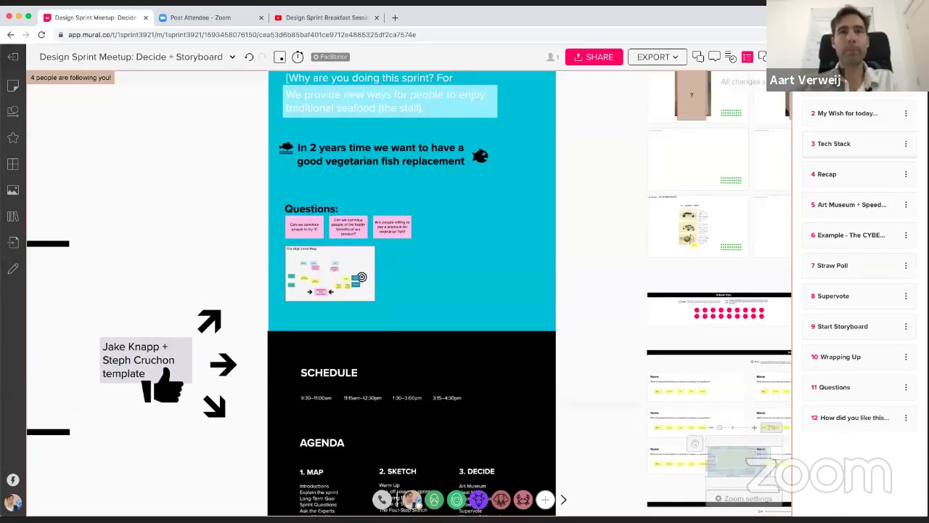
- Go to the Decide section and show its layout with the covered sketches and dot-voting areas
scroll(410, 293, right, 8)
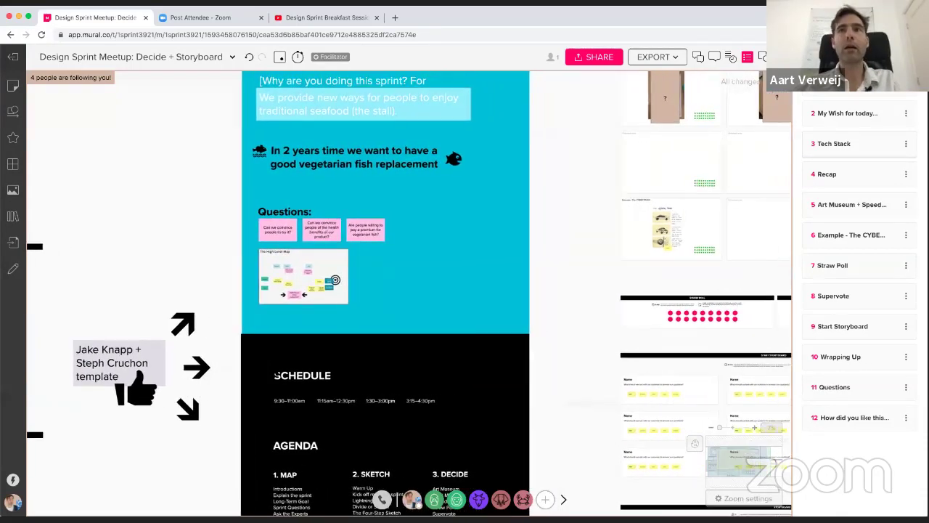
scroll(274, 369, right, 20)
scroll(274, 369, up, 5)
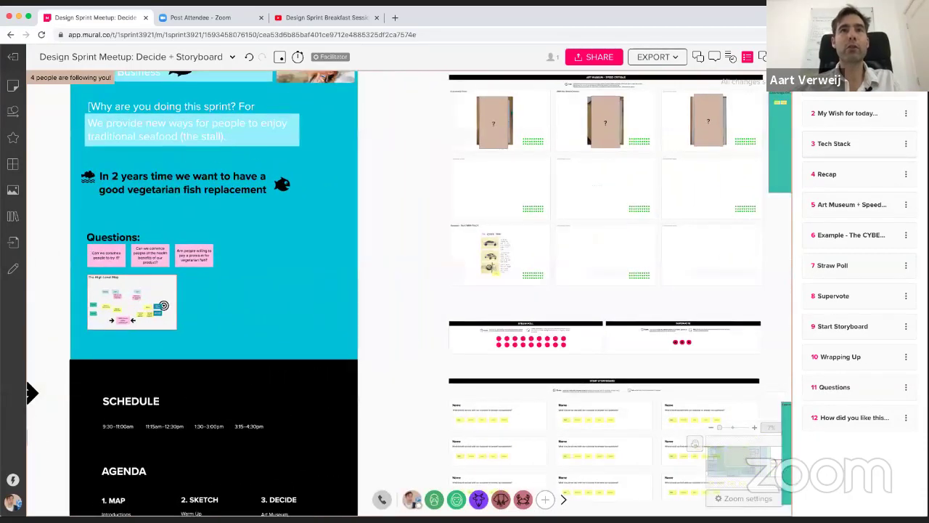
scroll(273, 367, up, 10)
scroll(273, 367, right, 6)
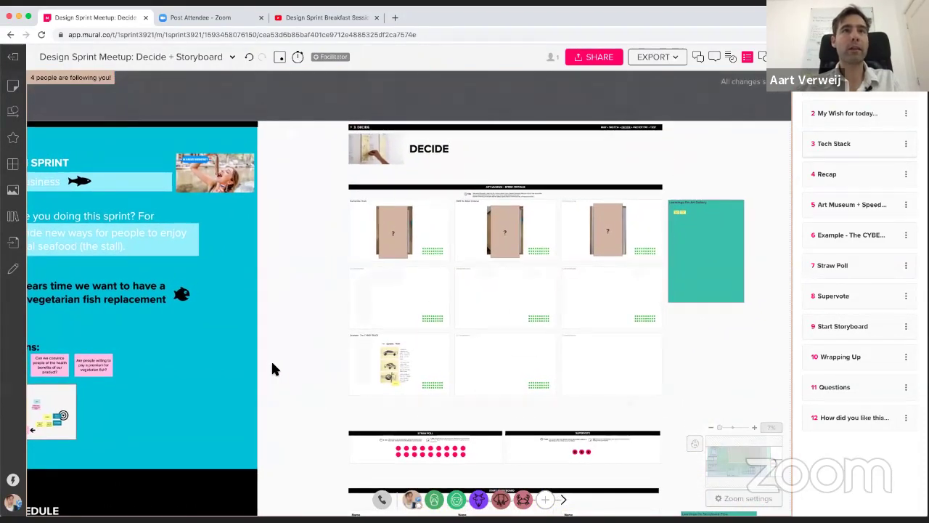
scroll(407, 182, up, 3)
scroll(407, 182, right, 3)
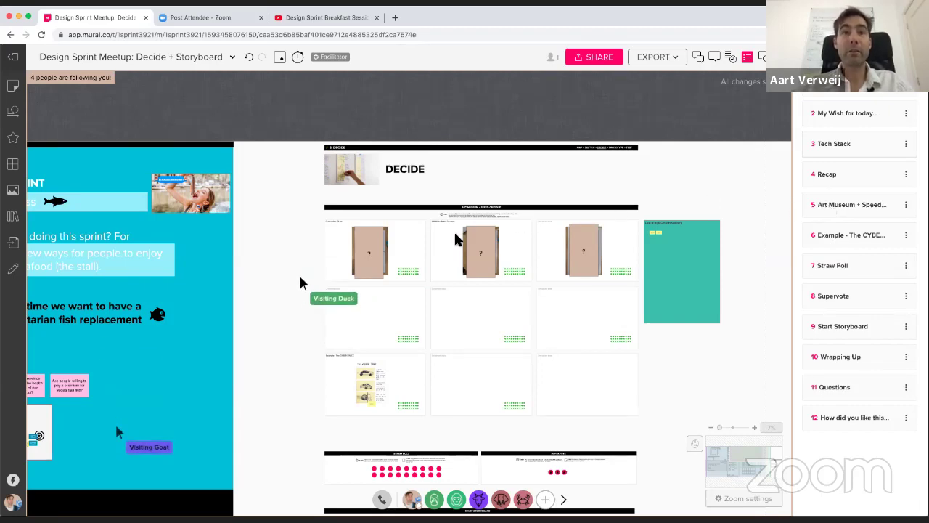
- Focus on the Art Museum + Speed Critique area with the "Outnumber Them" and "OWN the Retail Channel" sketches
scroll(446, 250, up, 5)
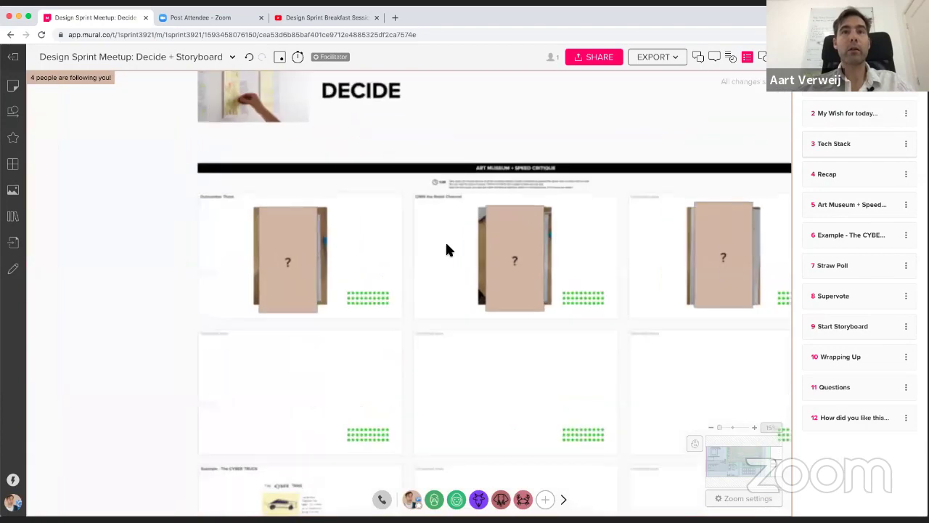
scroll(446, 249, up, 2)
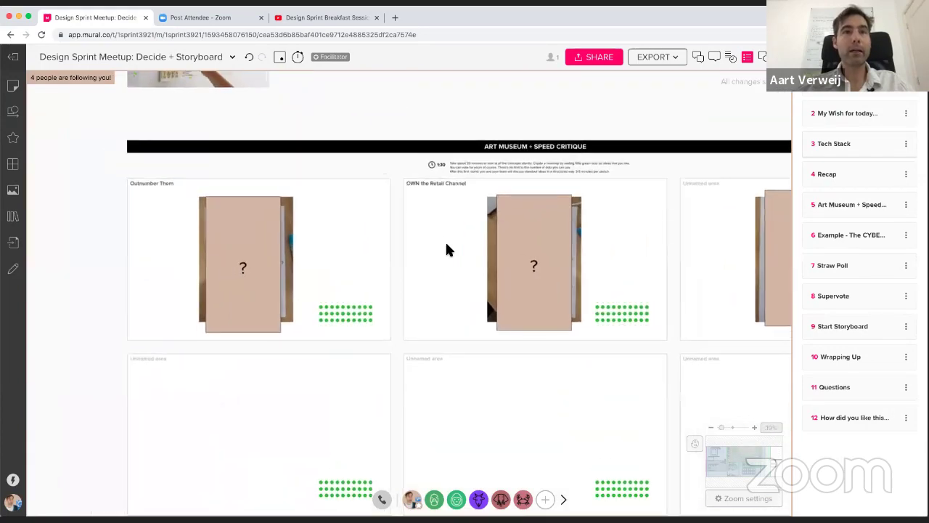
scroll(447, 249, down, 1)
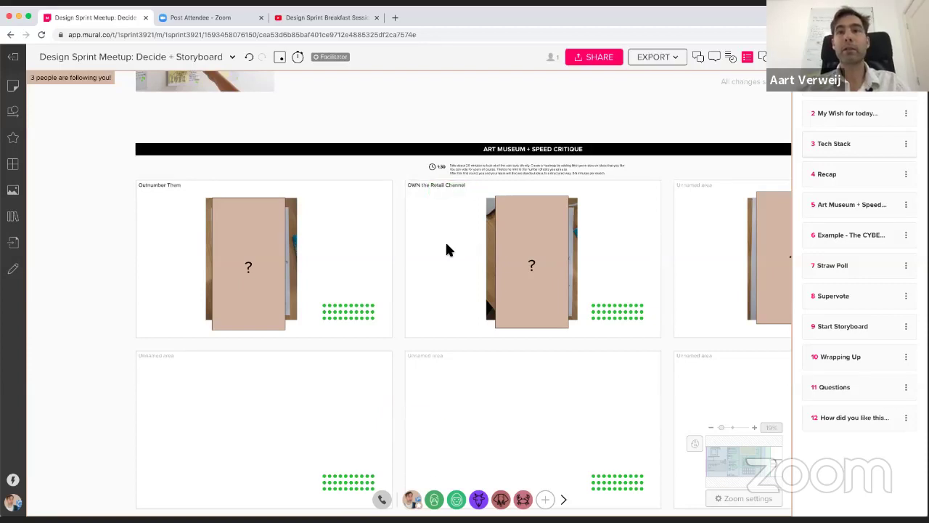
scroll(389, 263, right, 1)
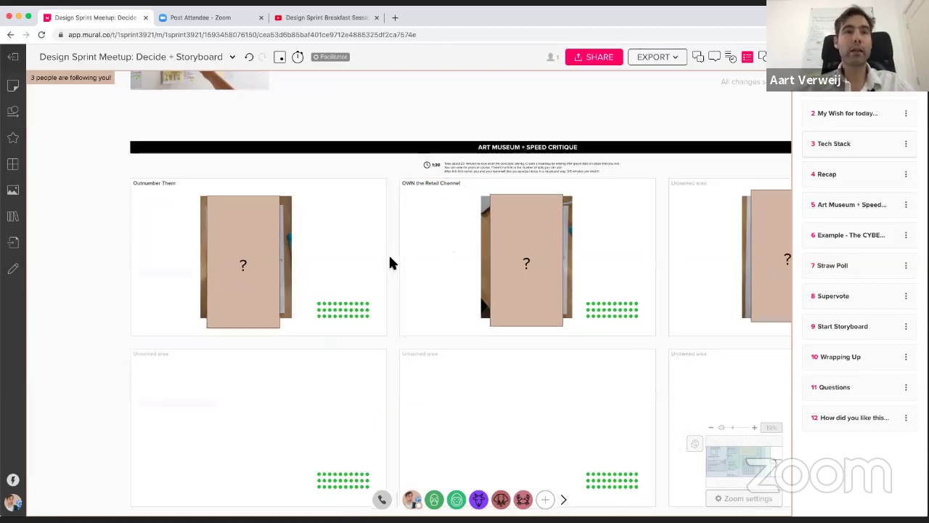
- Delete the three question-mark covers in the top row of the Art Museum to reveal the concept sketches
click(265, 279)
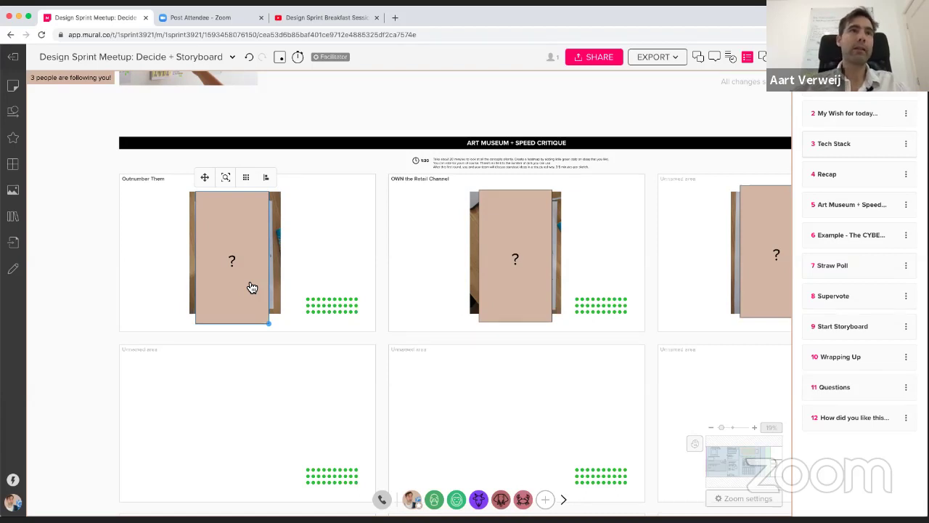
scroll(252, 287, up, 3)
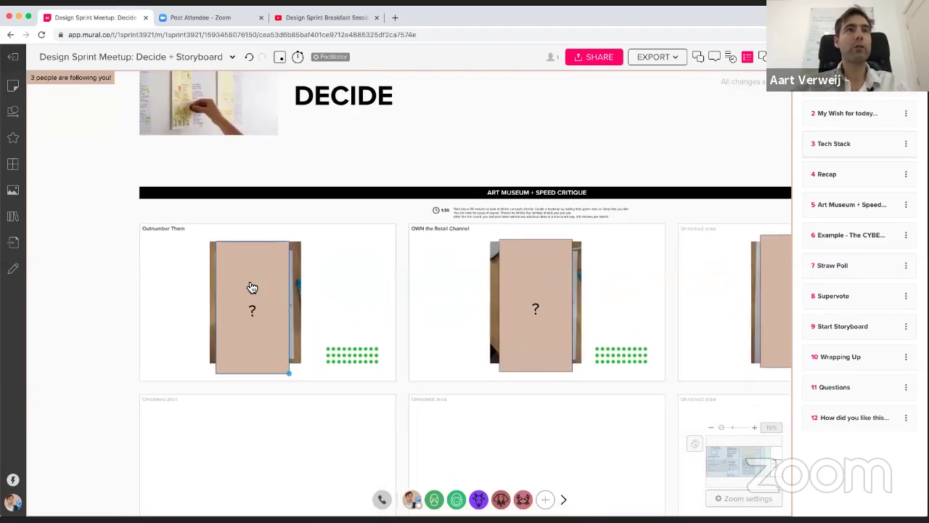
scroll(252, 288, down, 2)
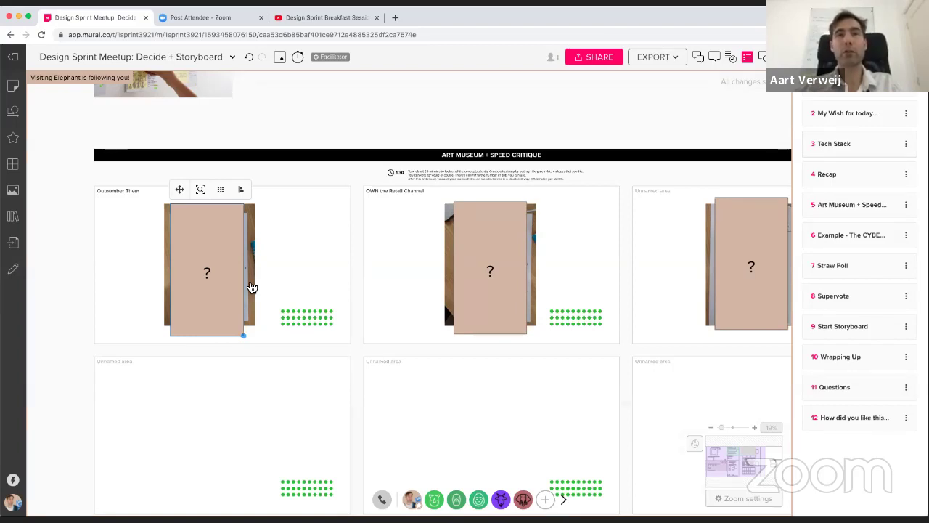
shift+click(512, 293)
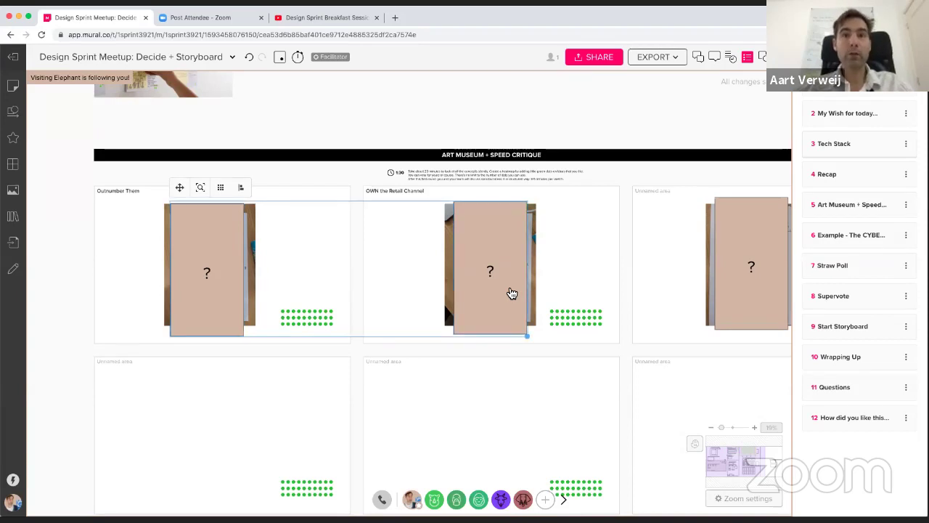
shift+click(757, 302)
key(Delete)
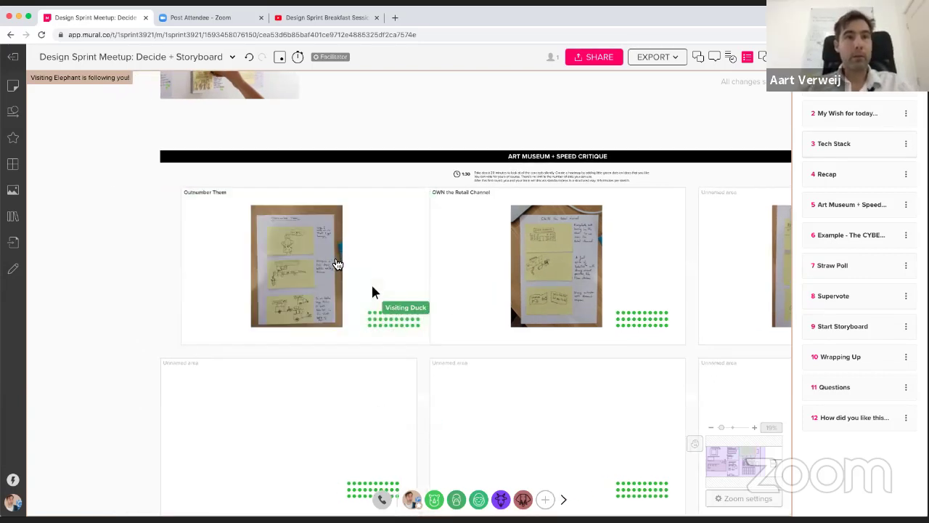
- Lock the three top-row sketch areas of the Art Museum so that any member can unlock them
click(400, 246)
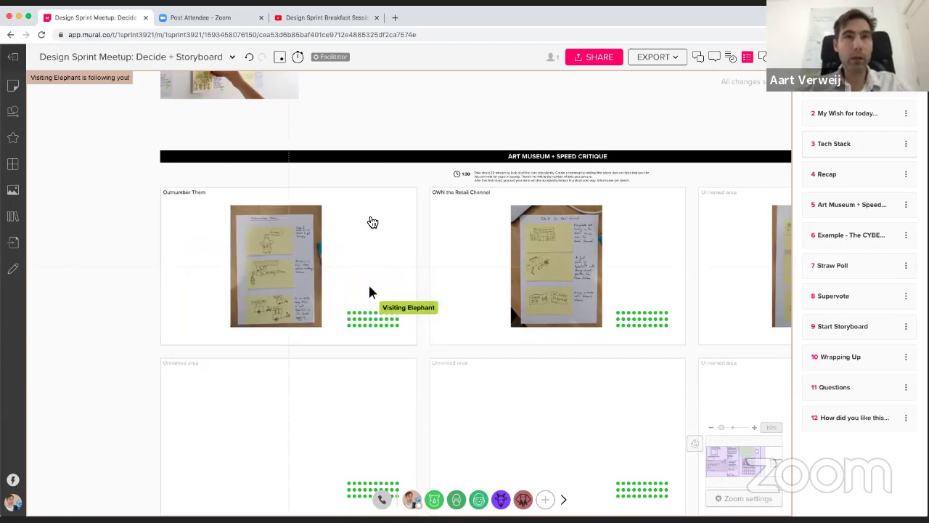
click(371, 217)
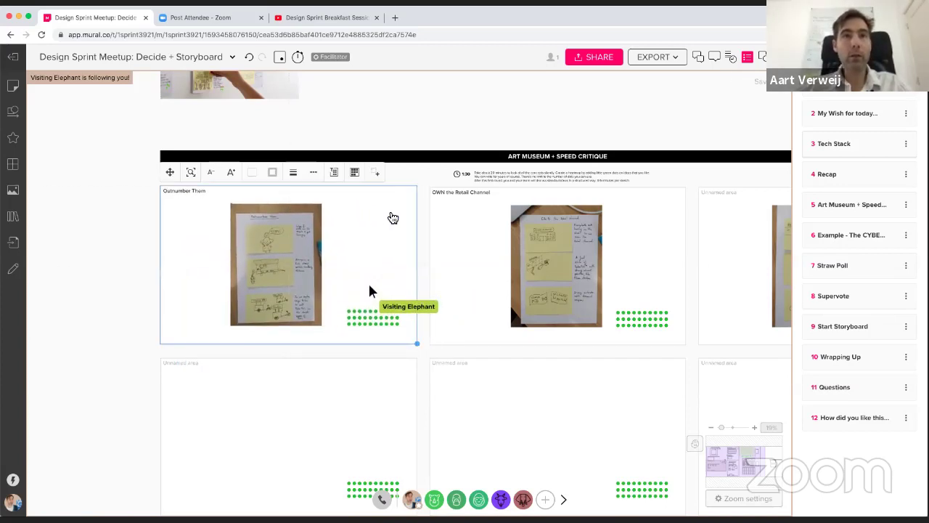
shift+click(465, 230)
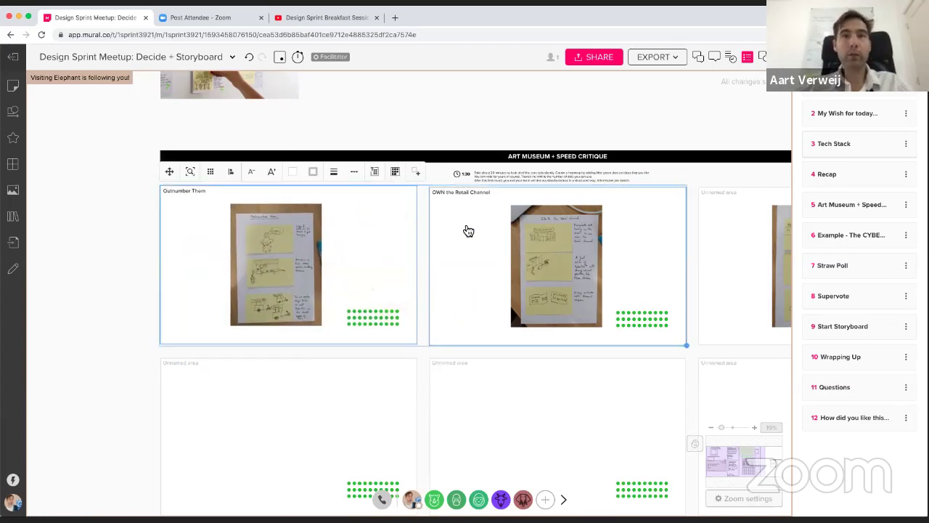
shift+click(734, 265)
right_click(736, 266)
key(Escape)
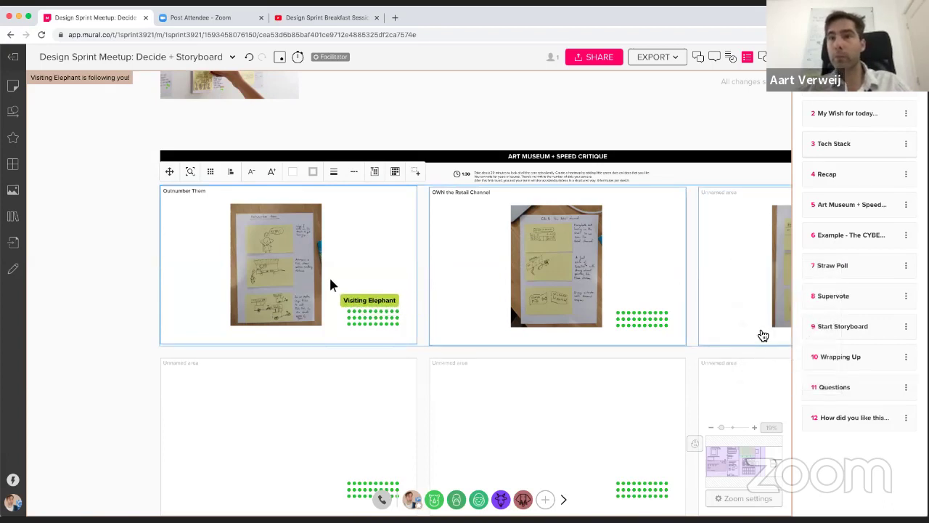
right_click(740, 325)
mouse_move(759, 380)
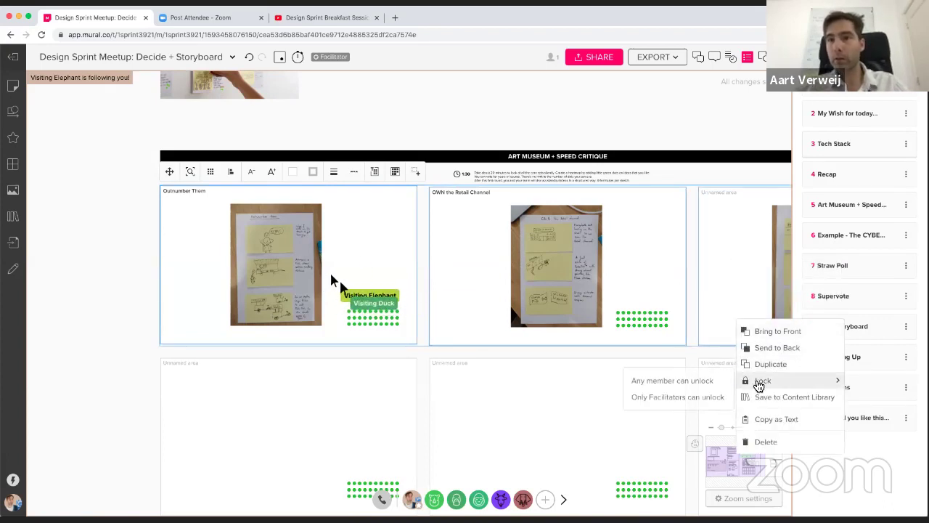
click(716, 386)
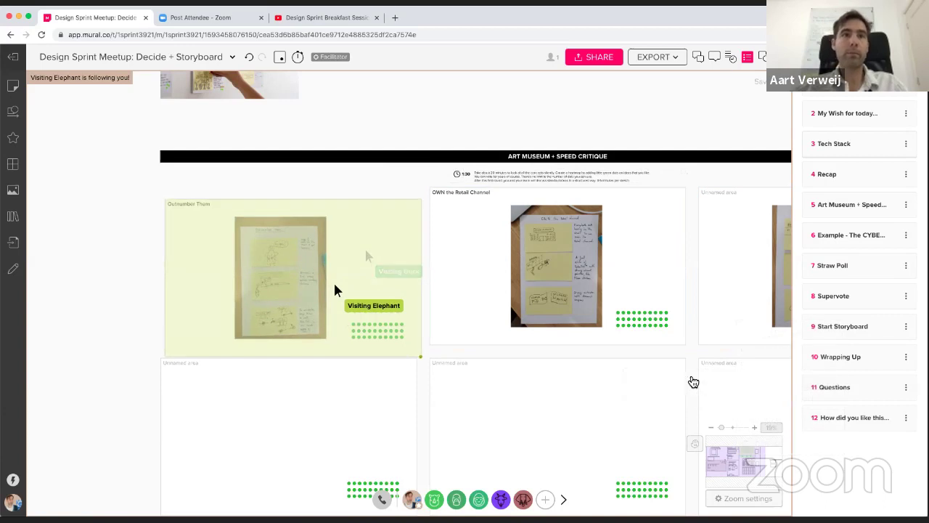
- Unlock the shifted "Outnumber Them" area, then lock it back in its slot so that any member can unlock it
right_click(375, 250)
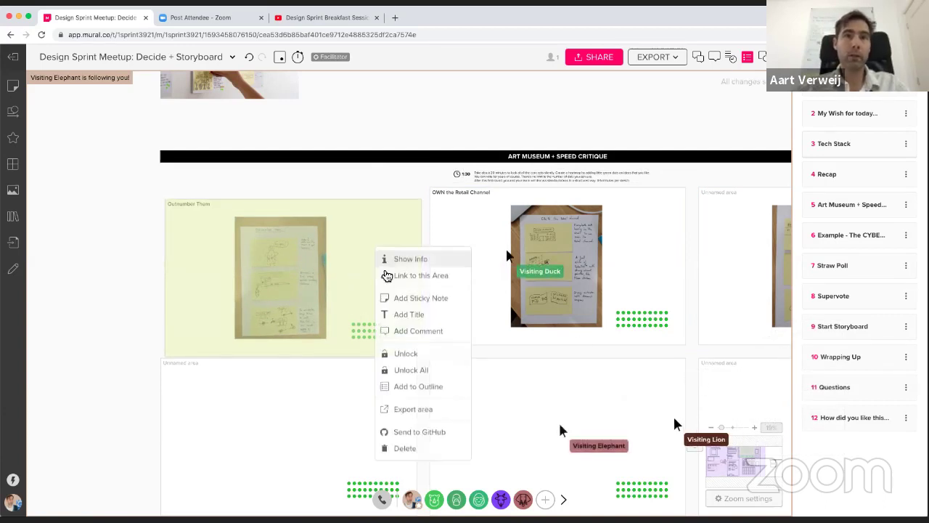
click(411, 356)
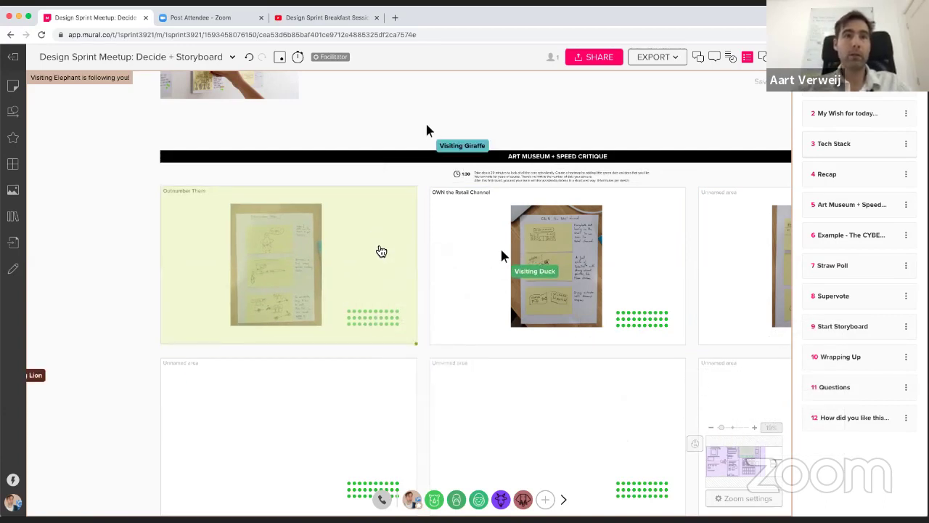
right_click(379, 250)
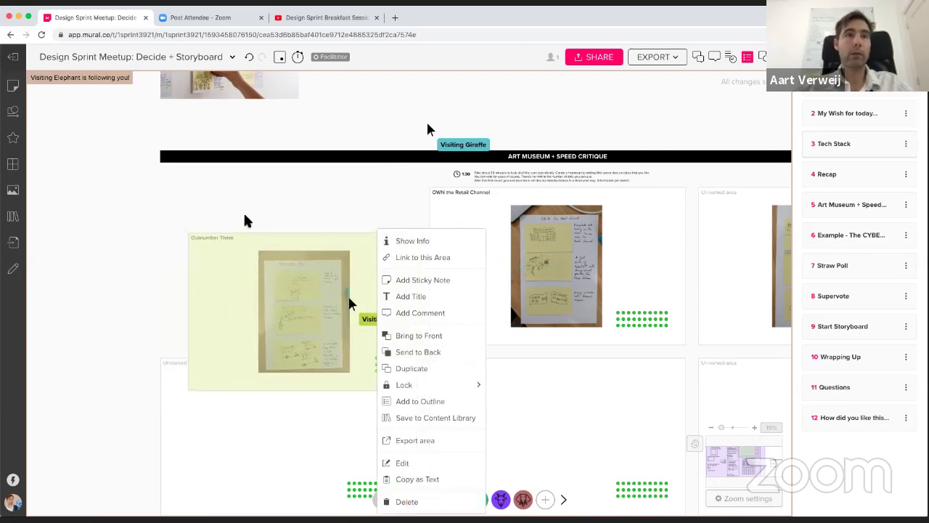
click(208, 255)
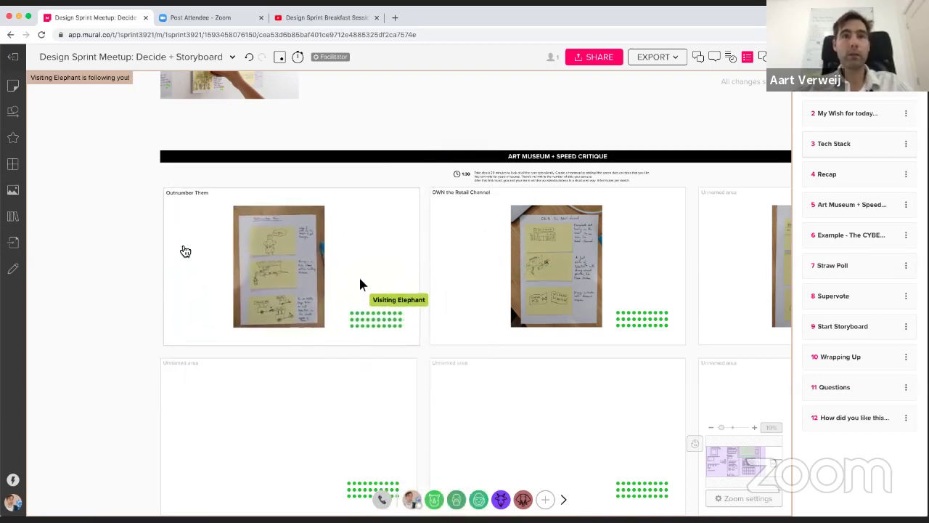
right_click(182, 247)
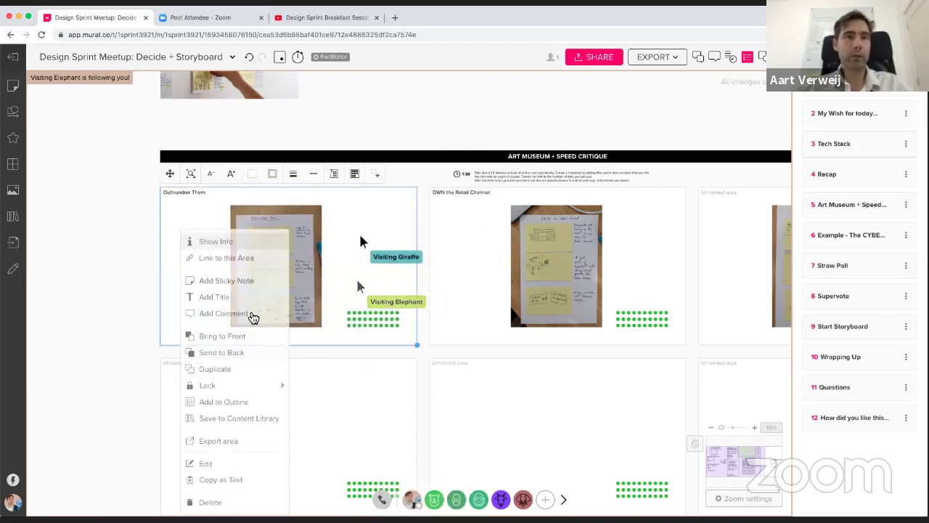
mouse_move(269, 390)
click(330, 386)
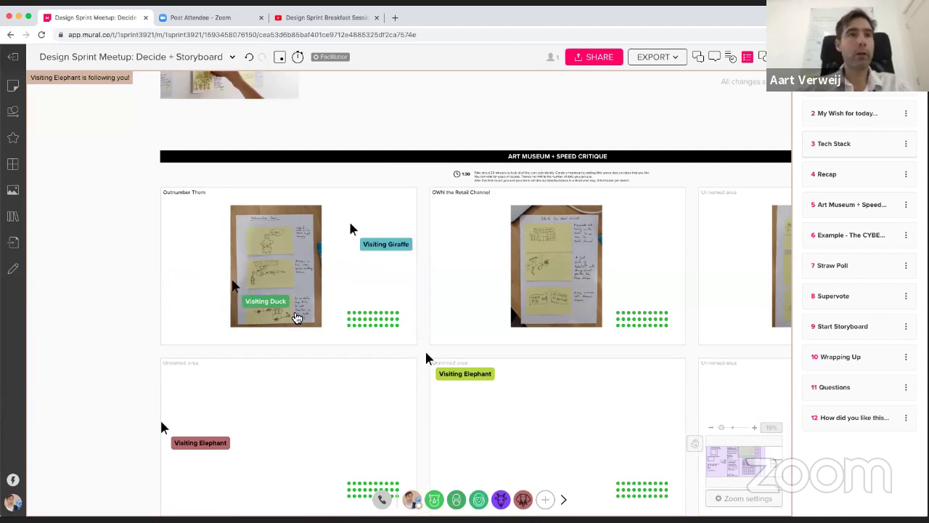
- Place a green voting dot next to the fish stand in the middle panel of the "Outnumber Them" sketch
scroll(198, 320, up, 3)
scroll(198, 320, up, 3)
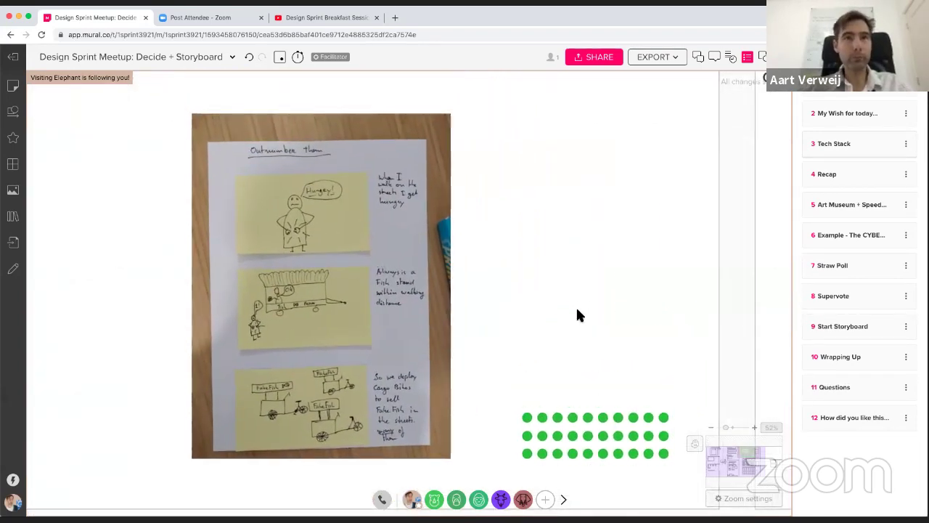
click(528, 419)
drag(529, 419, 339, 292)
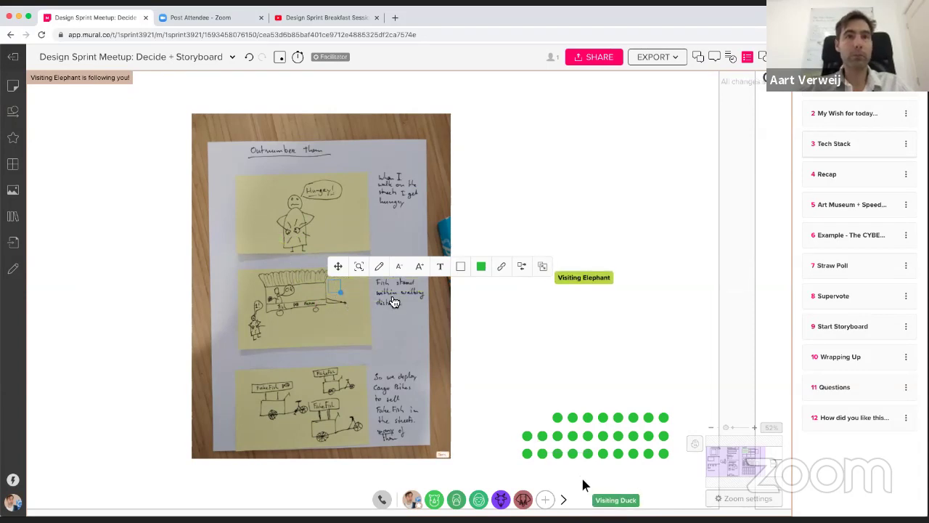
- Send the "Outnumber Them" sketch image to the back and place two more green dots by its fish stand
click(410, 341)
right_click(410, 340)
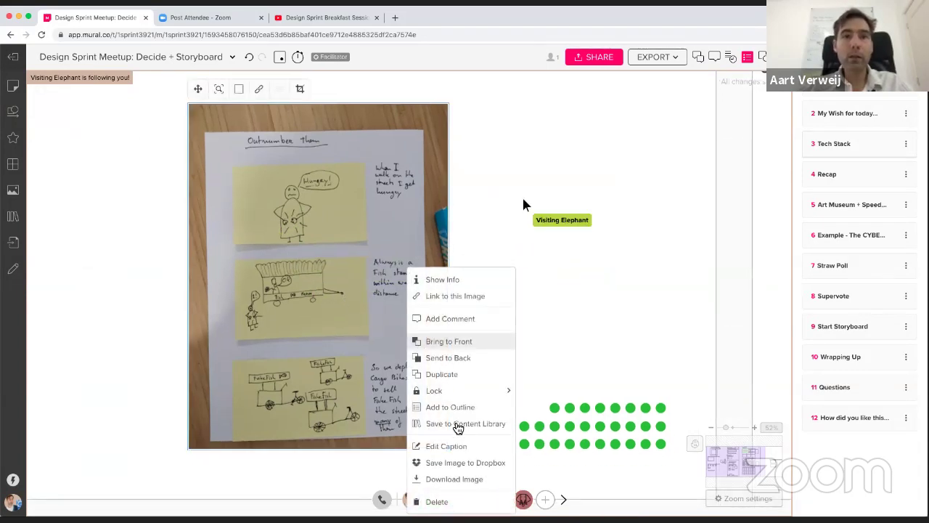
click(458, 361)
scroll(447, 344, down, 1)
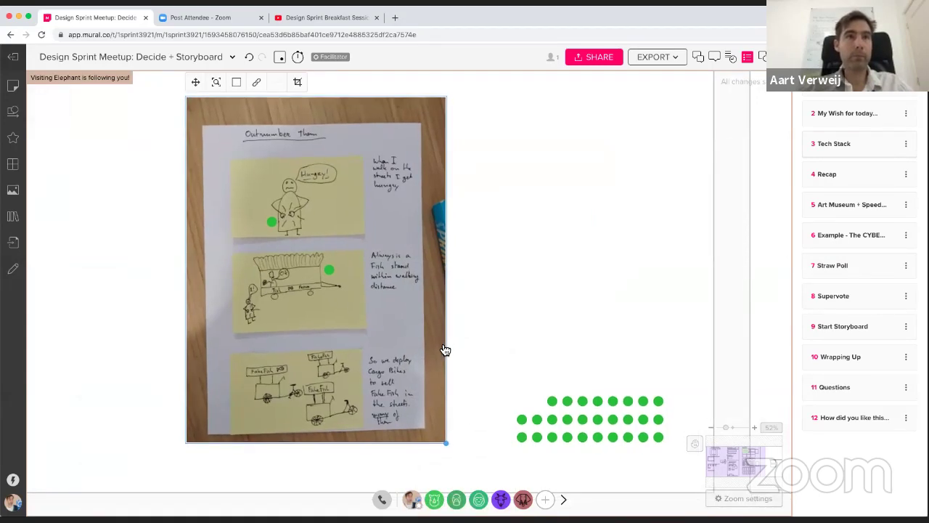
drag(553, 404, 329, 277)
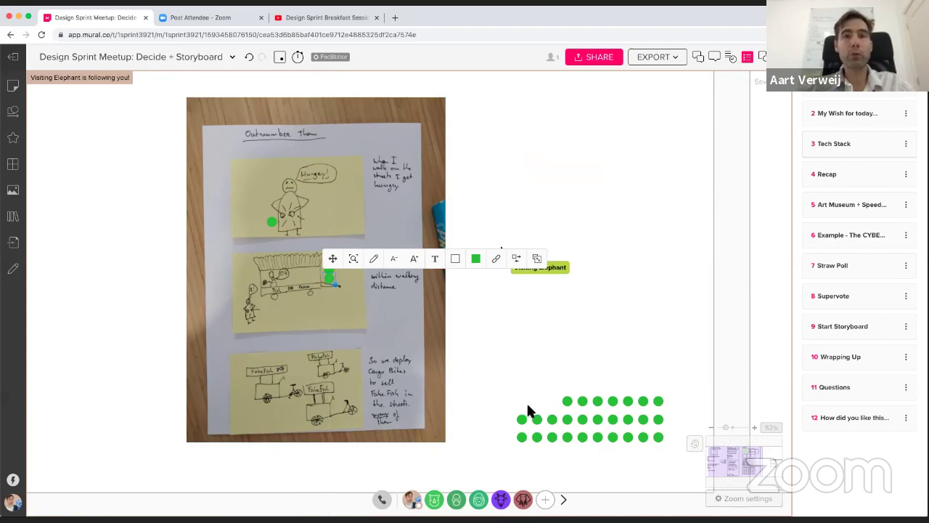
drag(567, 401, 331, 299)
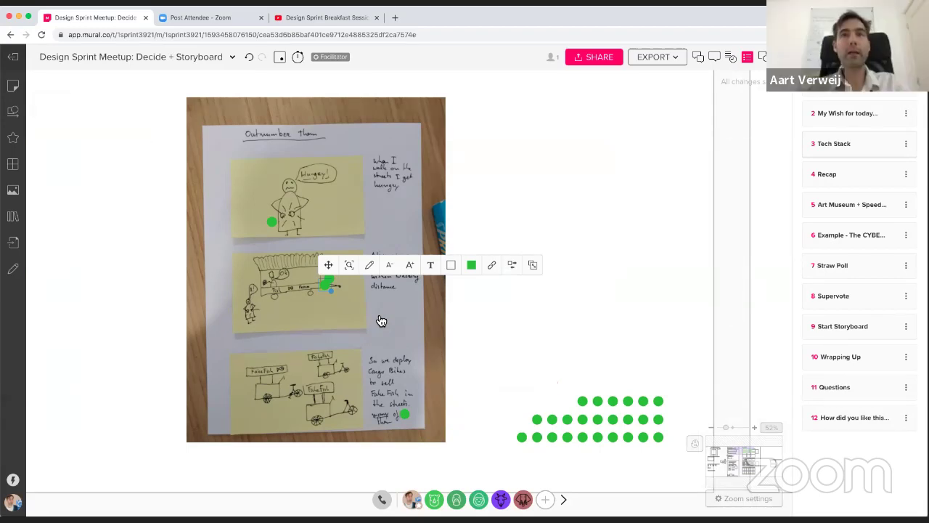
- Send the "OWN the Retail Channel" sketch and the third sketch with the FAKE FISH plane to the back
scroll(381, 321, down, 3)
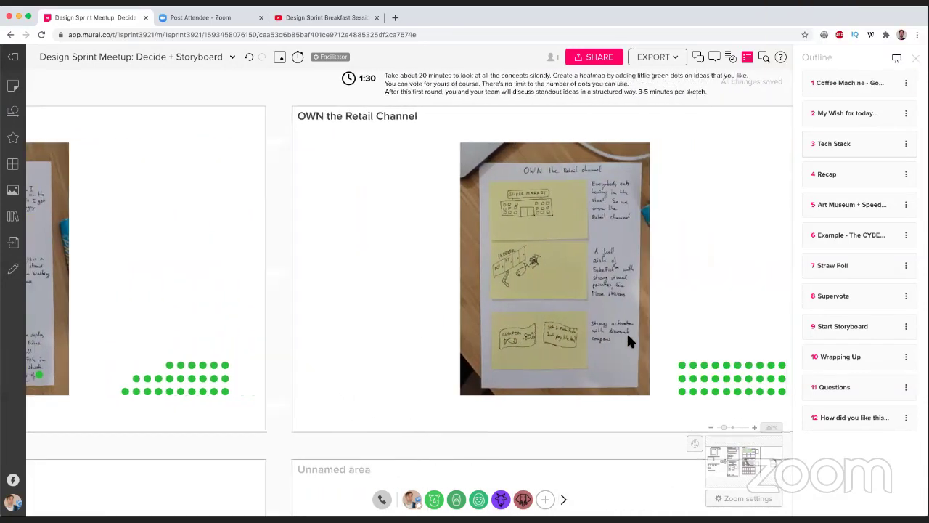
right_click(524, 356)
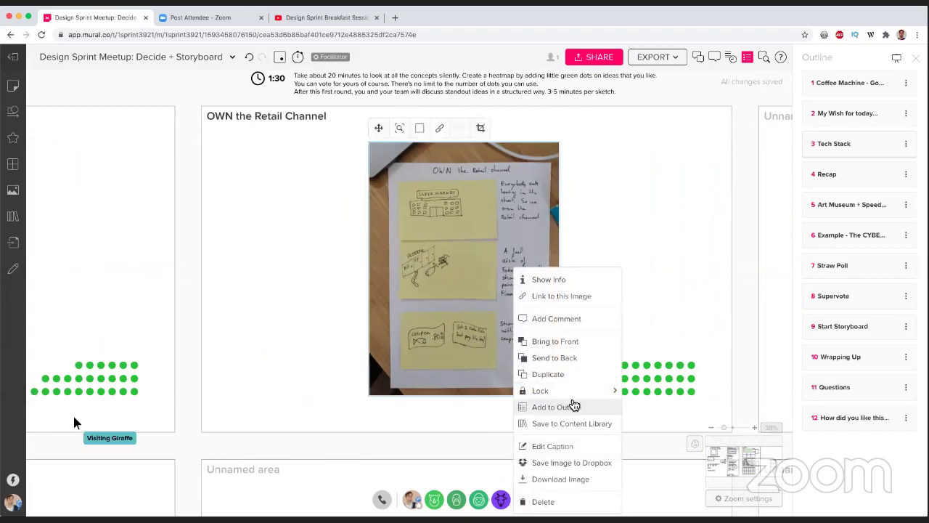
mouse_move(584, 398)
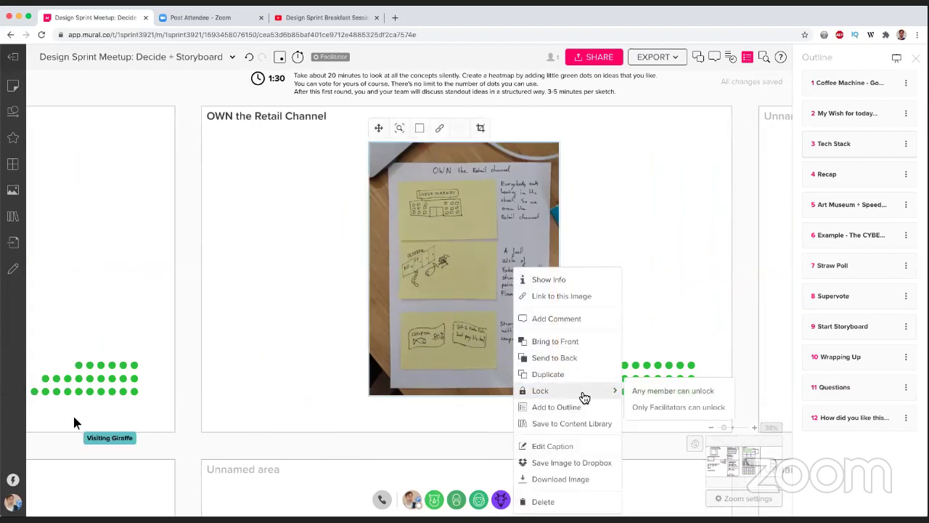
click(586, 358)
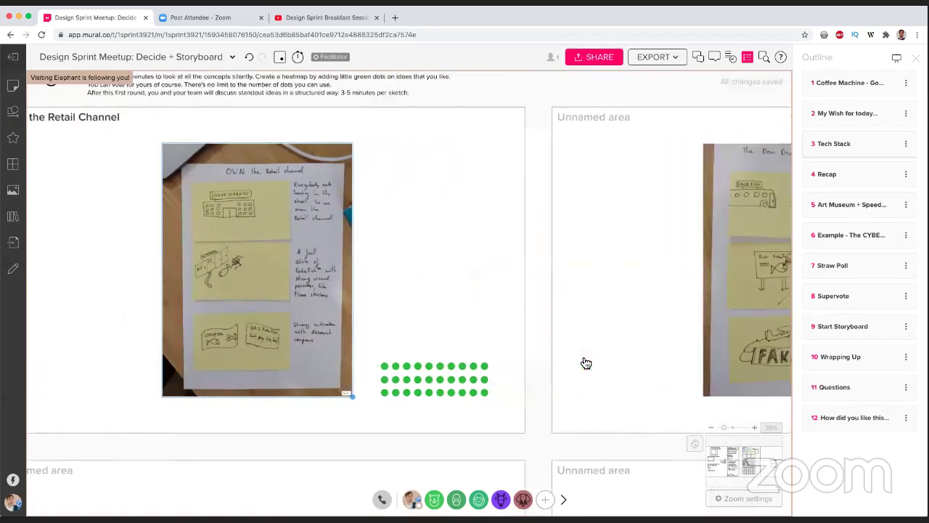
click(602, 321)
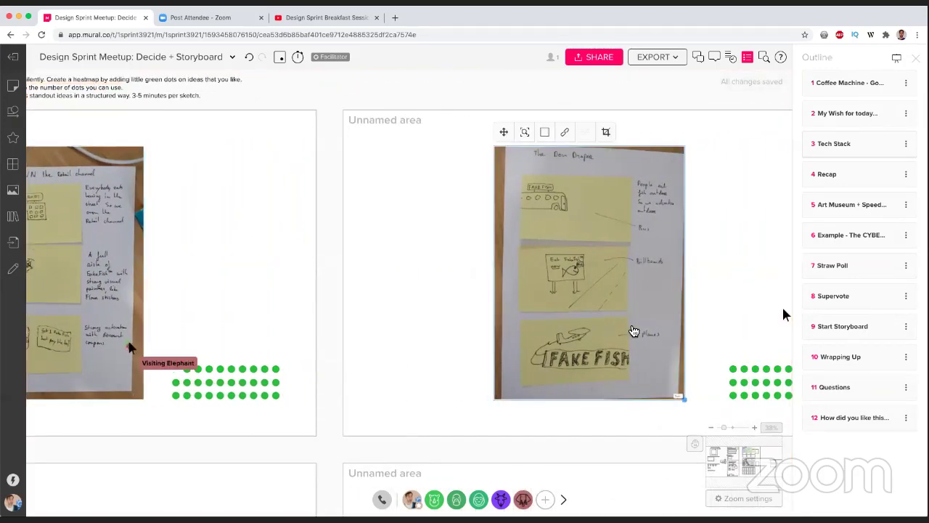
right_click(632, 332)
click(657, 360)
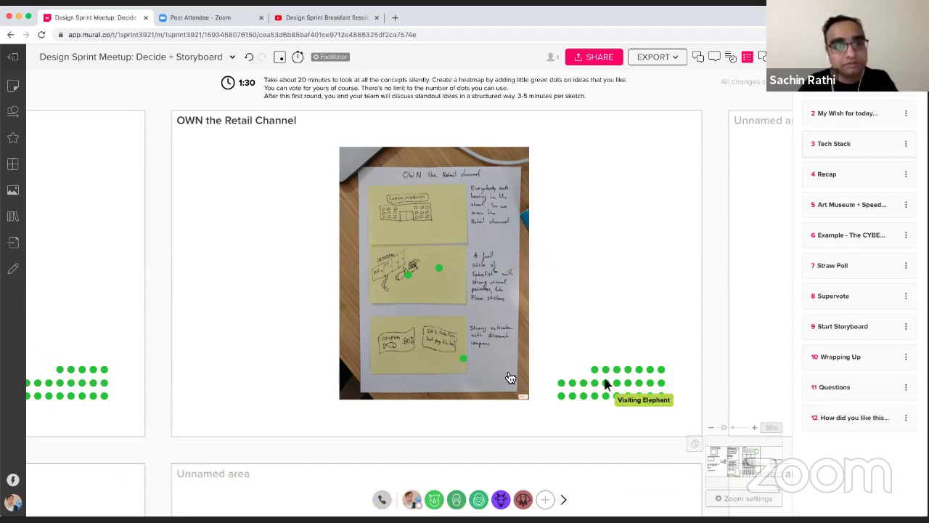
- Add a green voting dot to the FAKE FISH plane panel of the third Art Museum sketch
scroll(510, 370, right, 3)
scroll(511, 378, right, 10)
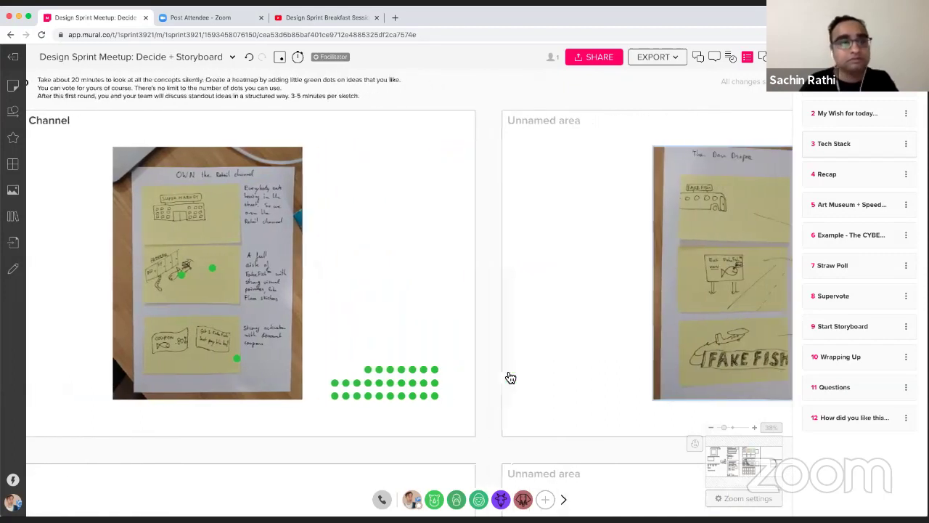
click(538, 365)
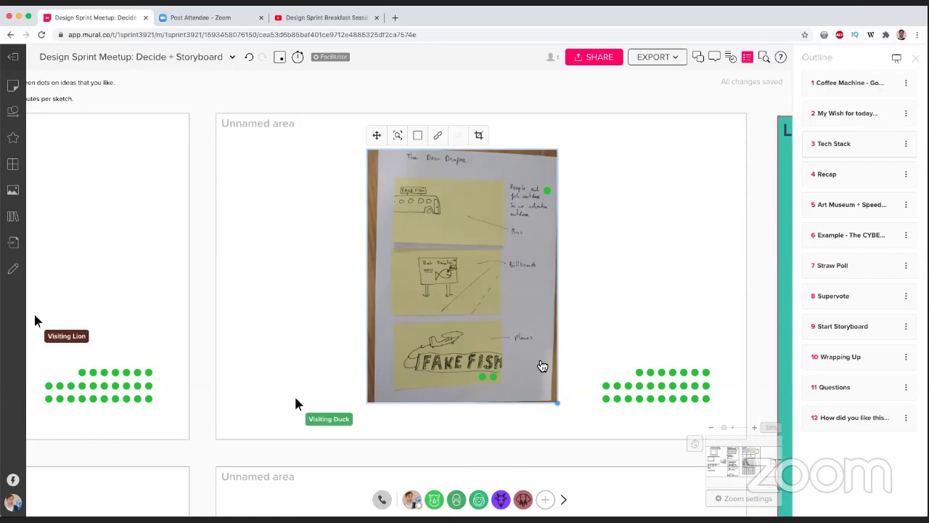
scroll(542, 365, down, 5)
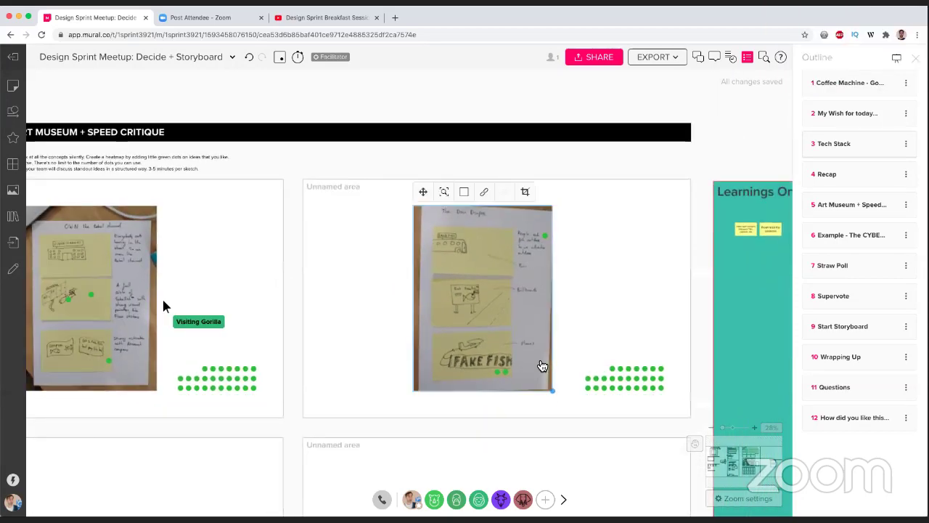
scroll(542, 365, down, 6)
scroll(543, 365, up, 6)
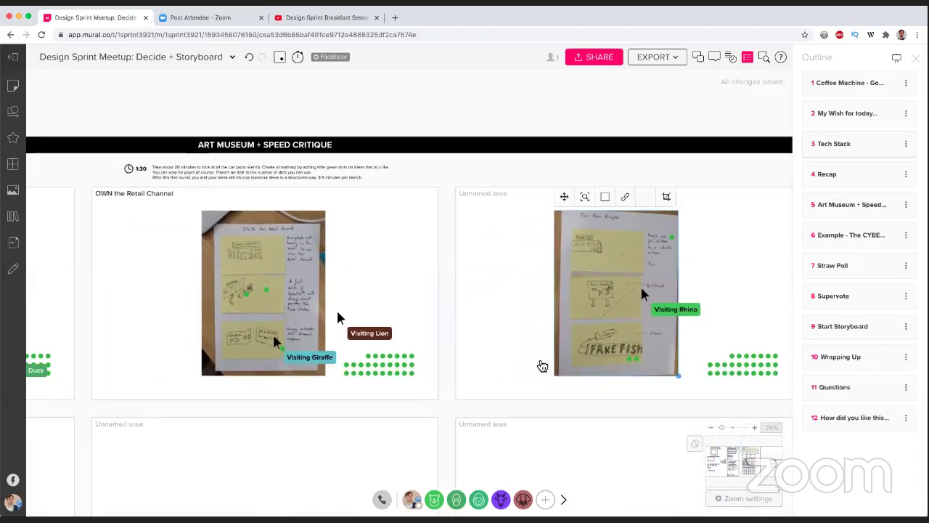
scroll(542, 365, down, 3)
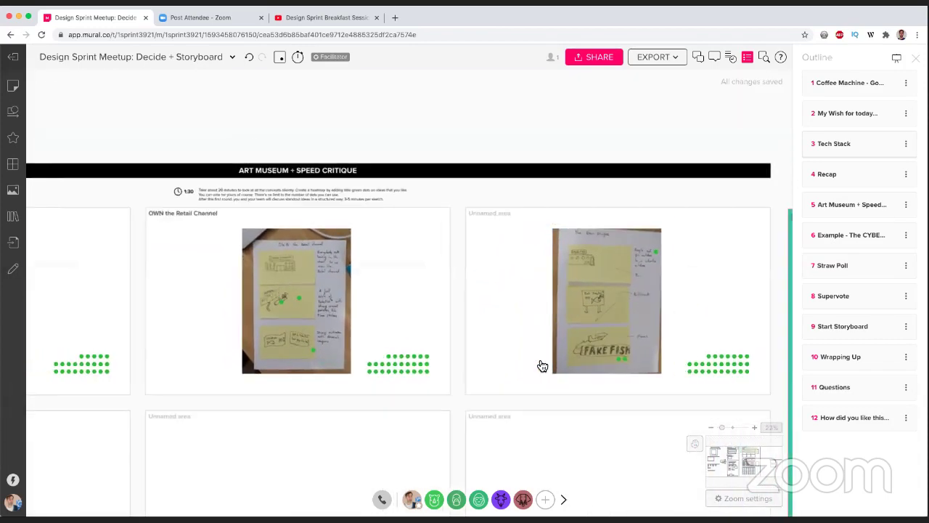
scroll(683, 366, up, 1)
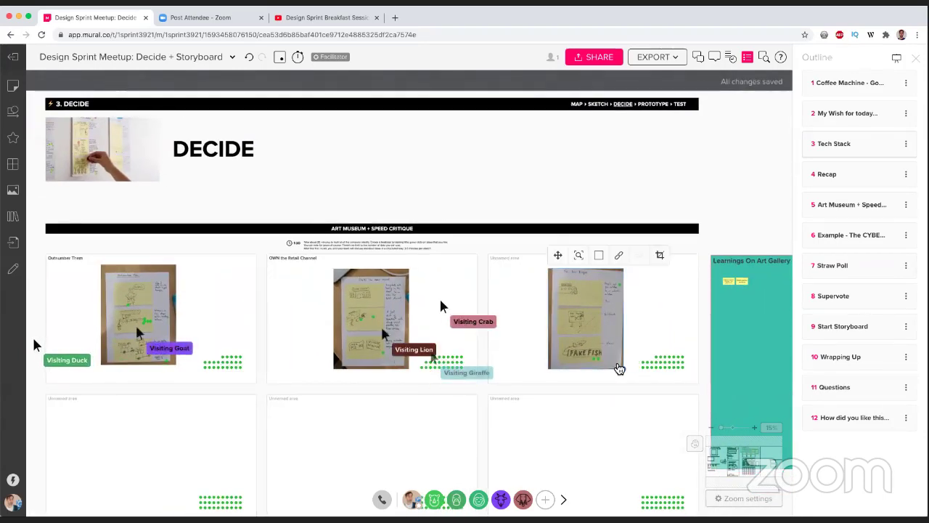
click(589, 356)
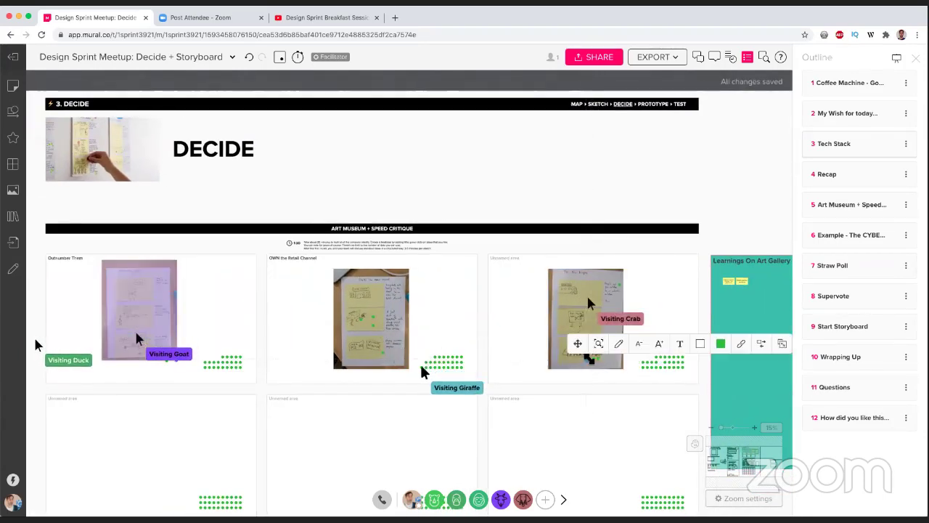
click(645, 374)
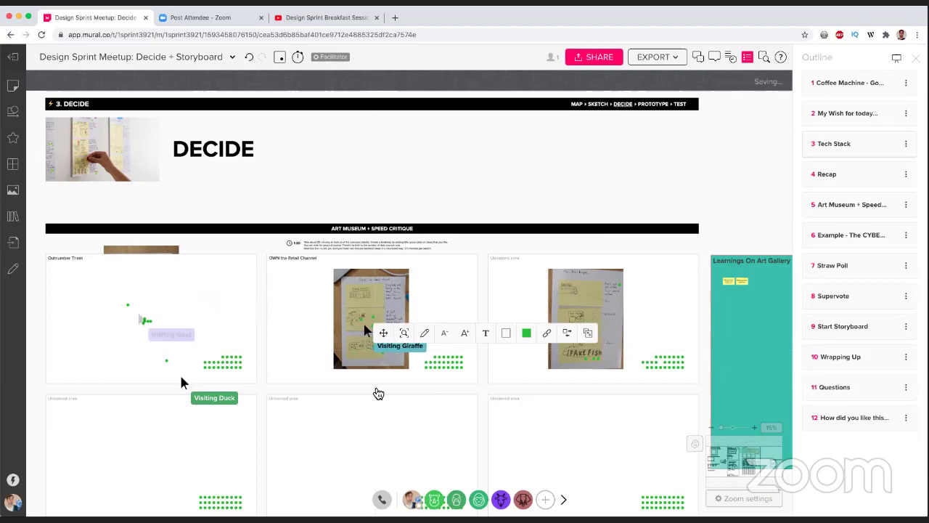
- Move the displaced "Outnumber Them" sketch image back into its area and lock it so that any member can unlock it
drag(136, 257, 138, 277)
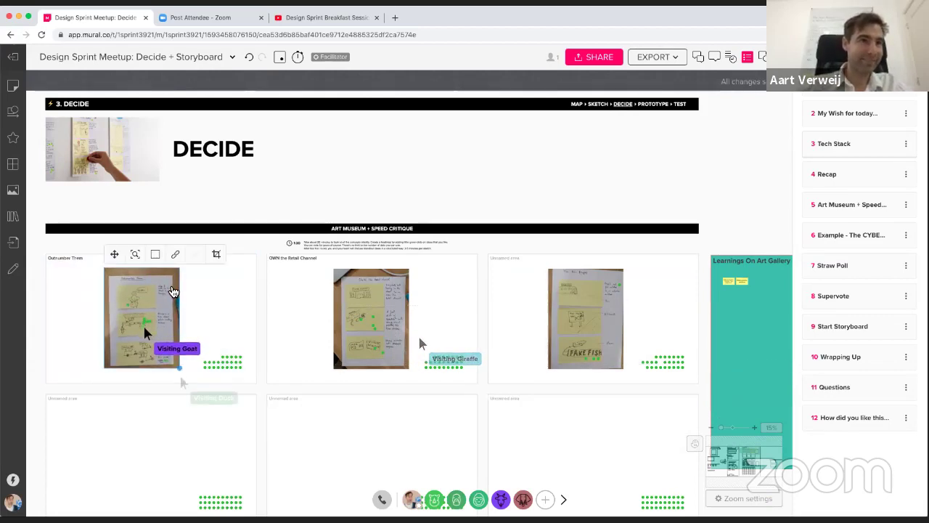
right_click(138, 270)
mouse_move(214, 395)
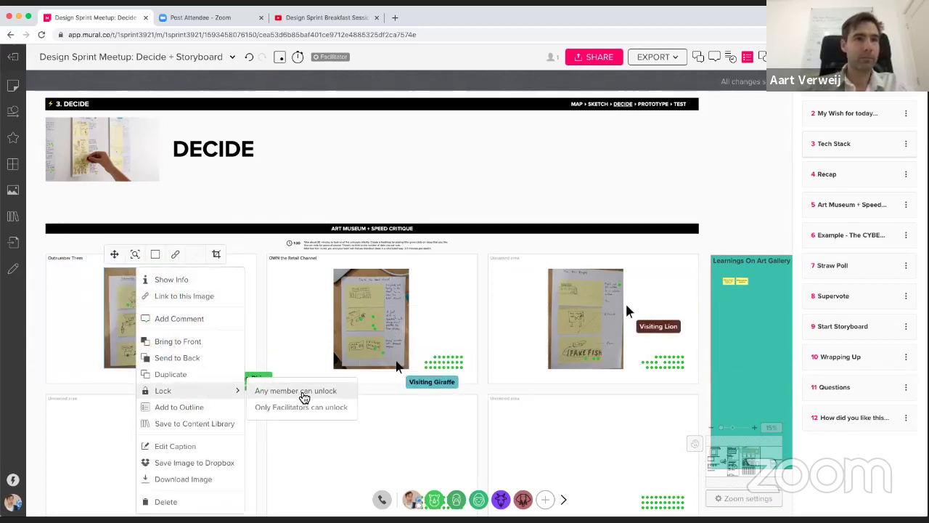
click(303, 392)
- Lock the "OWN the Retail Channel" and third sketch images so that any member can unlock them
right_click(383, 304)
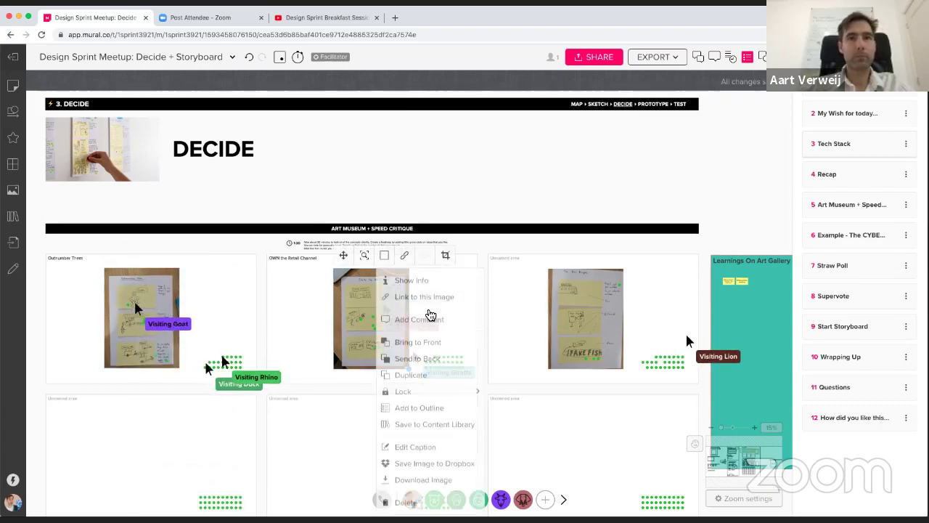
mouse_move(444, 392)
click(544, 393)
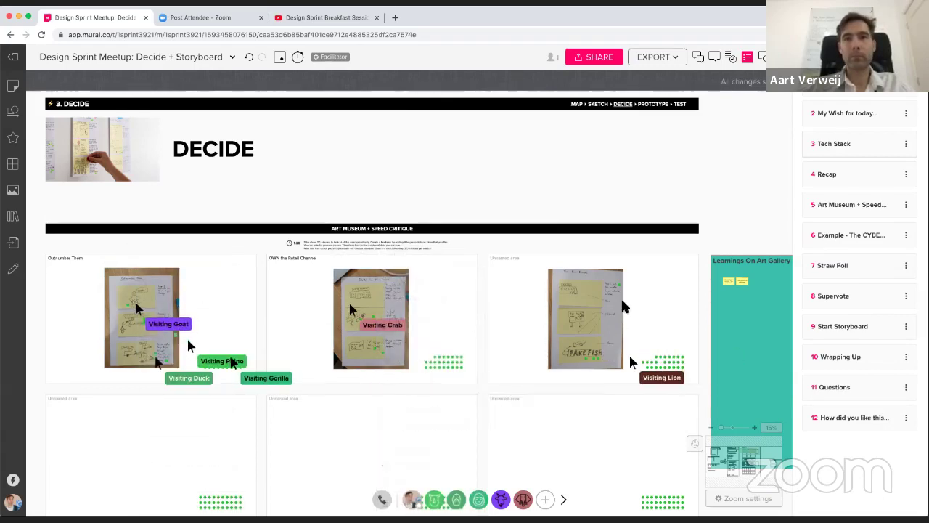
right_click(602, 307)
mouse_move(657, 392)
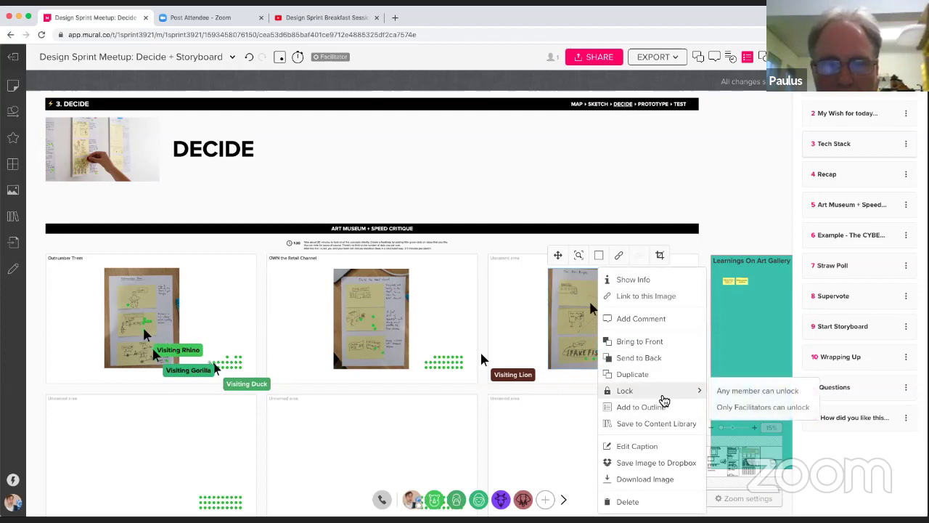
click(738, 391)
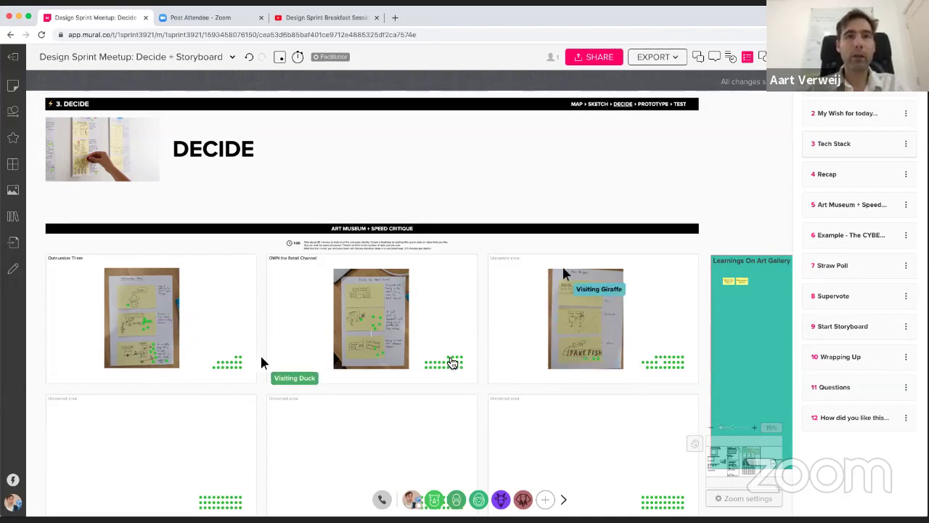
- Open the sticky note and text choices and focus on the "OWN the Retail Channel" sketch
click(13, 113)
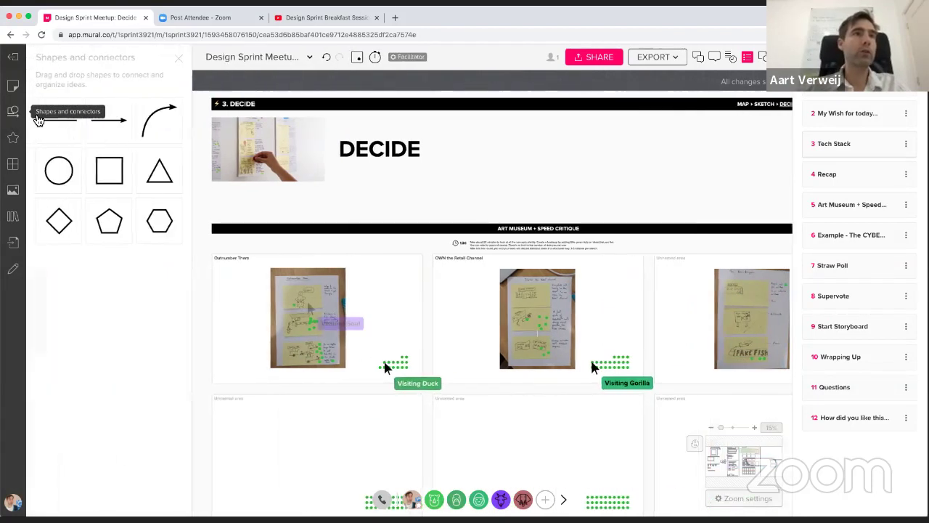
click(13, 86)
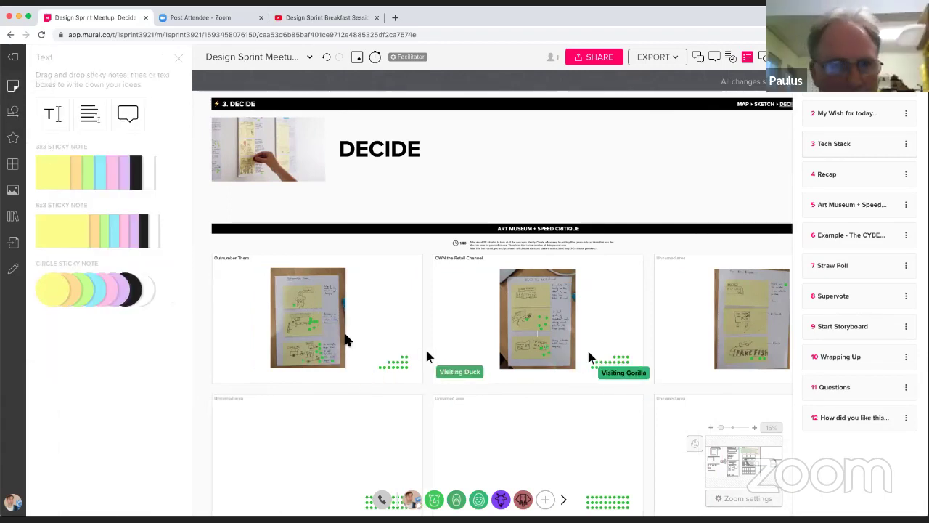
scroll(436, 342, up, 3)
scroll(435, 342, up, 2)
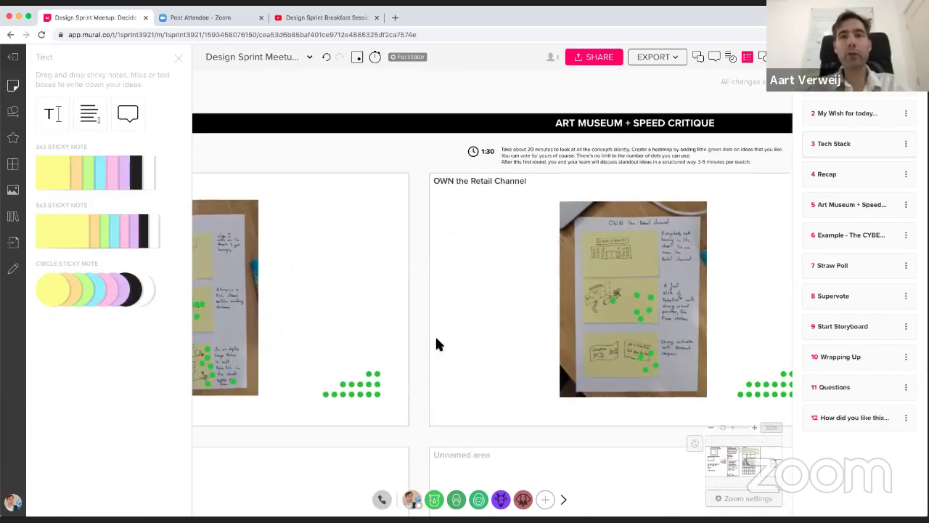
- Examine the green voting dots on the "OWN the Retail Channel" sketch and look through the board's participants
scroll(435, 342, right, 8)
scroll(436, 340, down, 2)
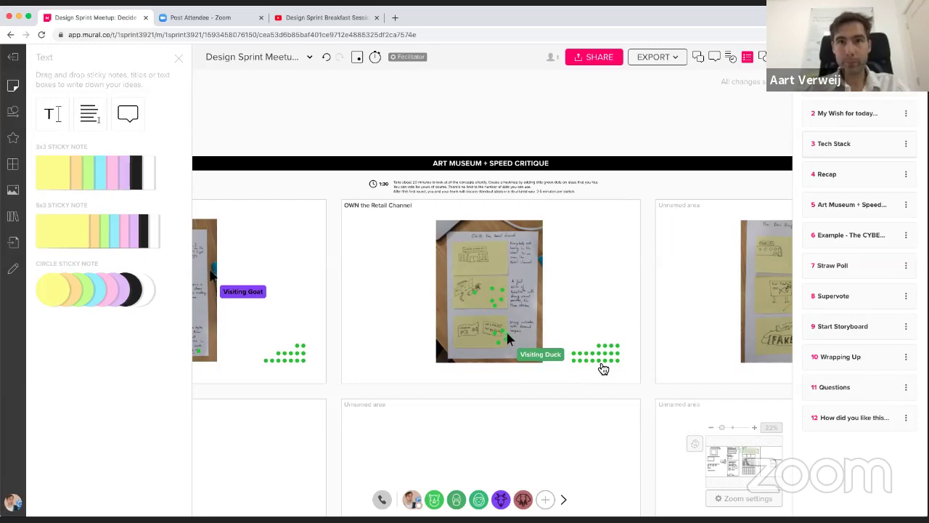
scroll(603, 369, up, 2)
scroll(603, 369, up, 2)
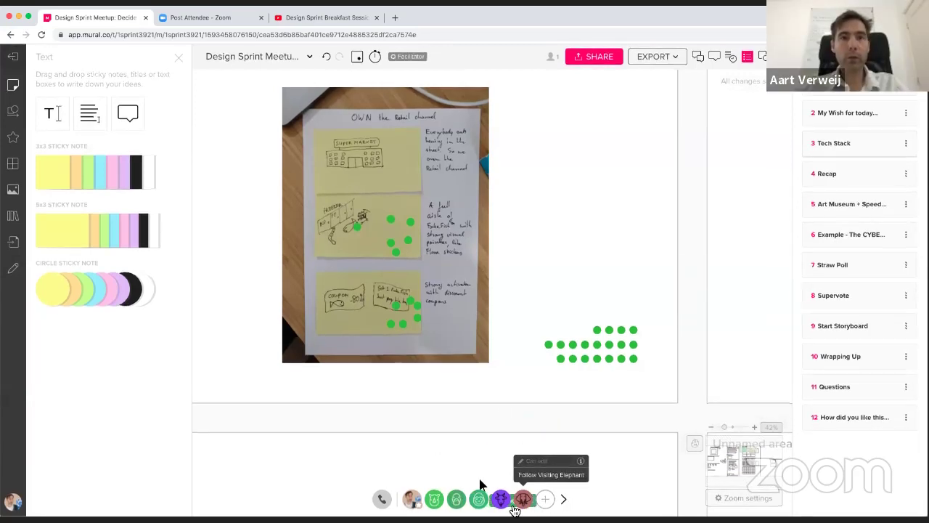
click(562, 500)
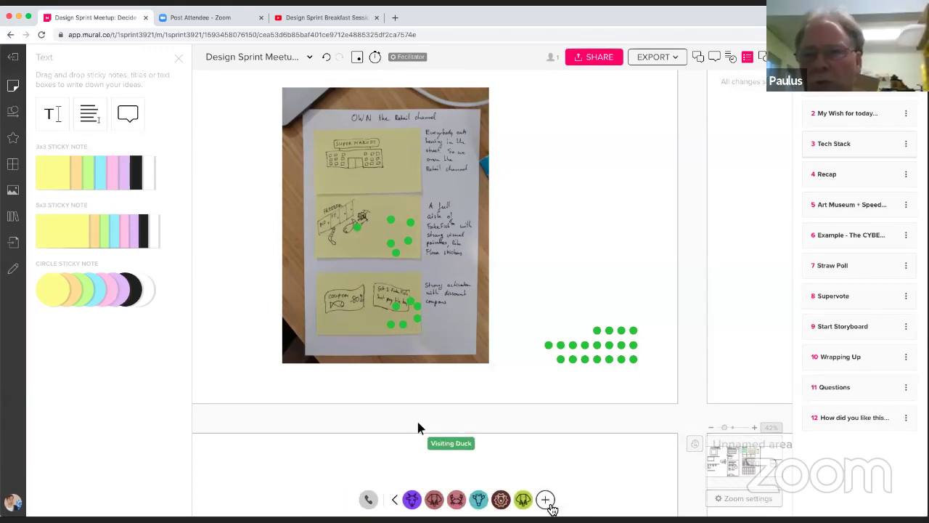
click(396, 501)
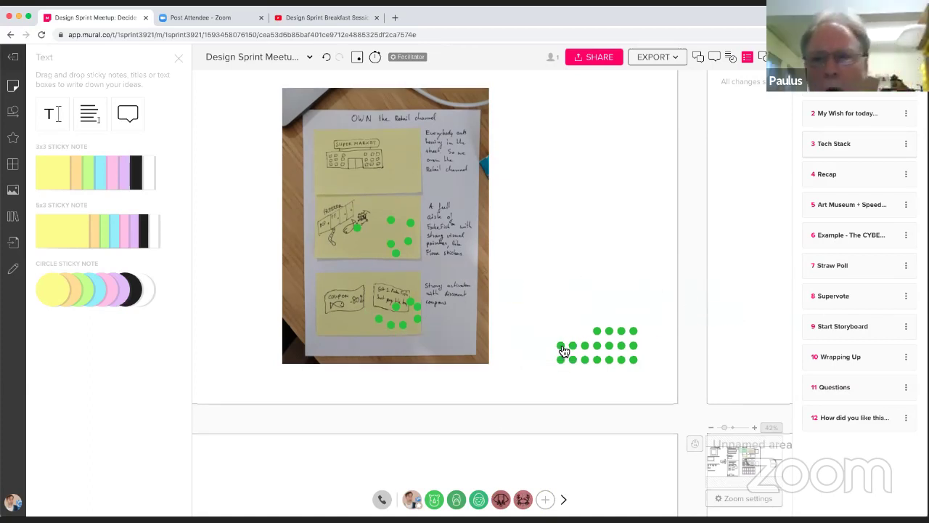
scroll(564, 351, up, 1)
scroll(564, 352, up, 1)
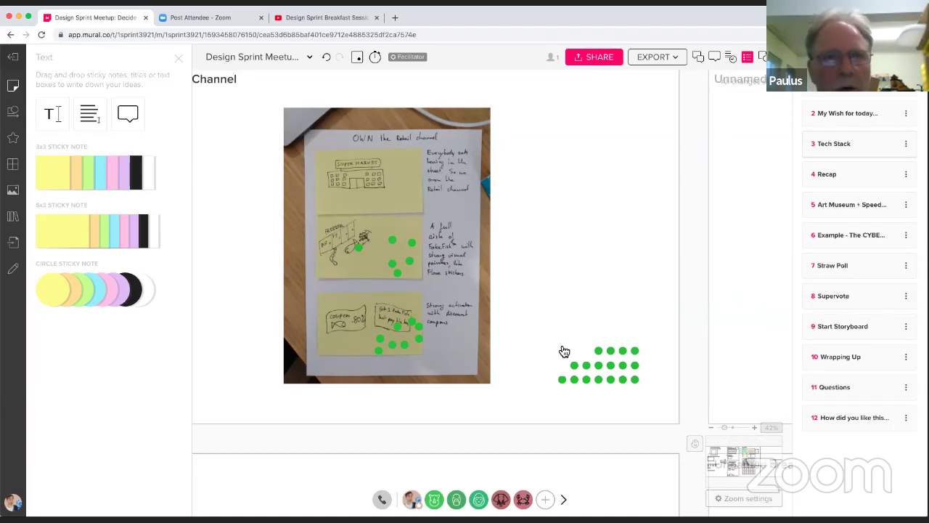
scroll(564, 351, down, 3)
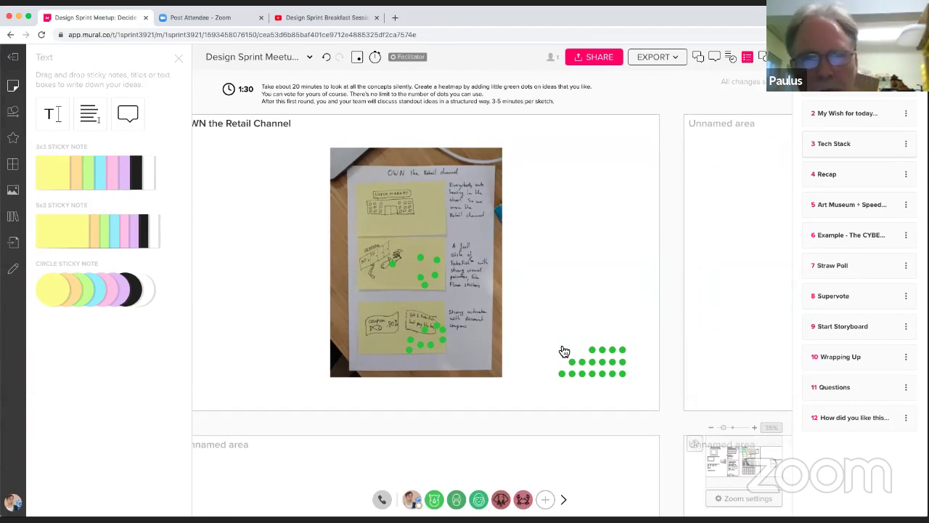
scroll(564, 351, left, 3)
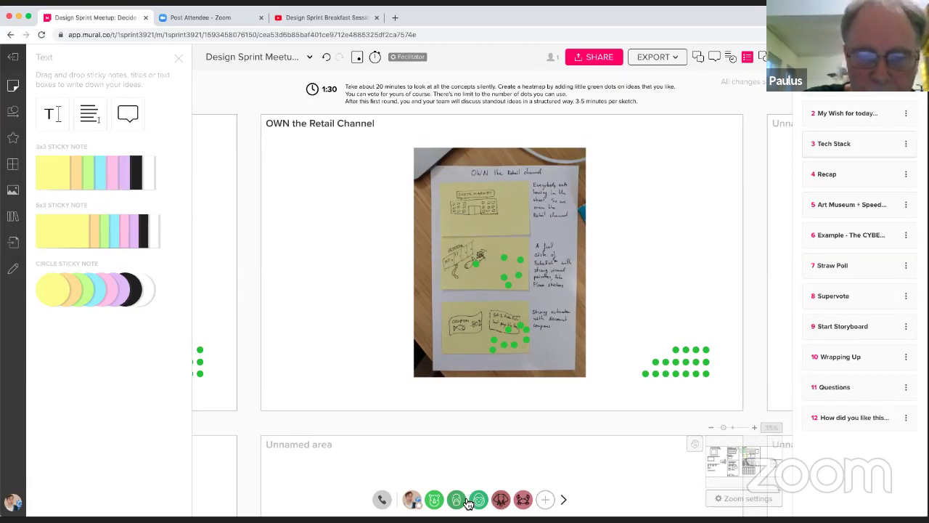
click(567, 503)
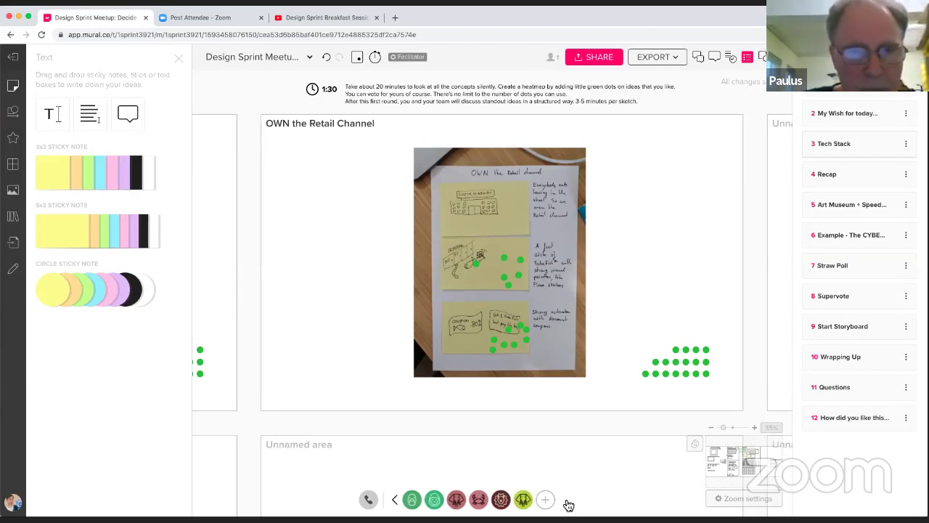
click(397, 502)
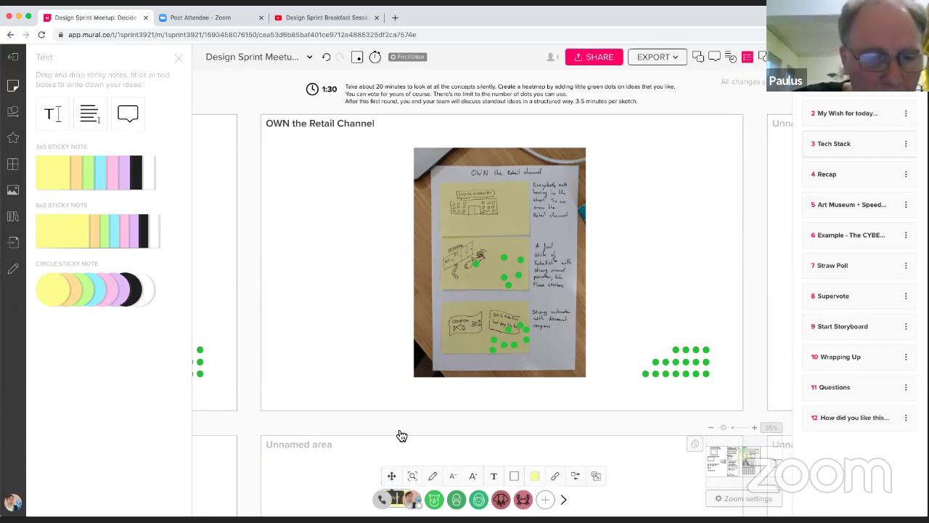
- Look over the three Art Museum sketches and compare where their green voting dots are placed
scroll(398, 429, down, 3)
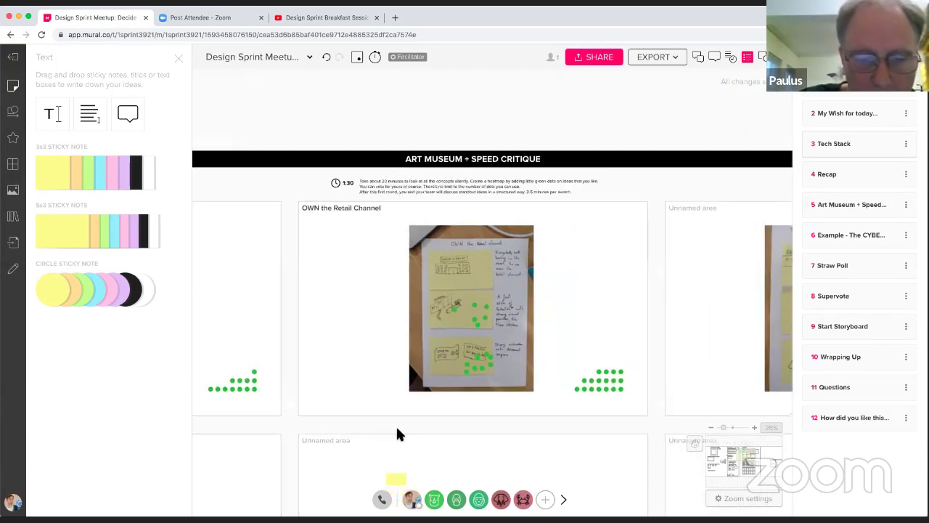
scroll(397, 434, down, 5)
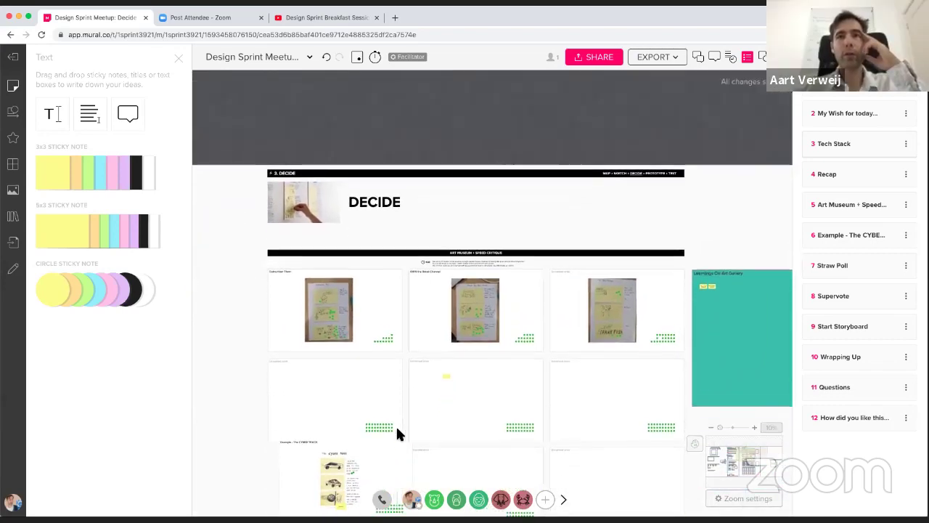
scroll(397, 434, down, 1)
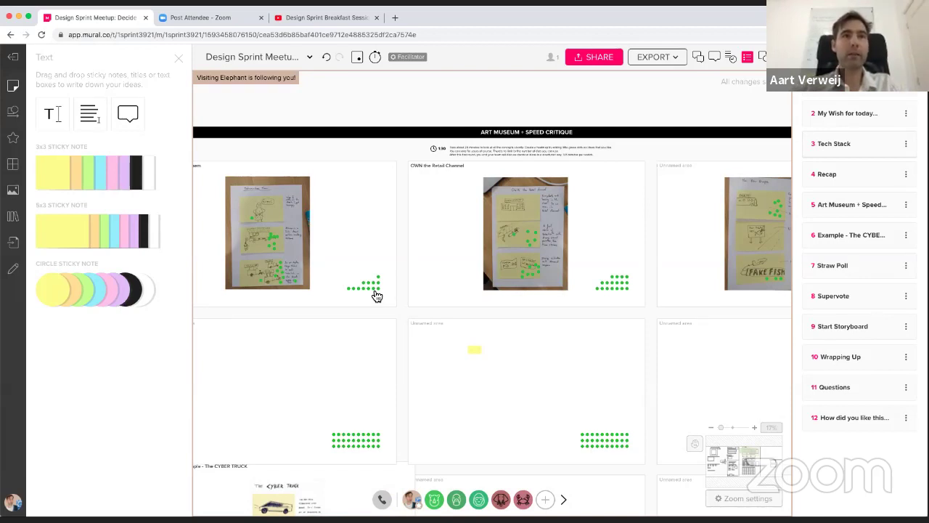
scroll(377, 296, right, 5)
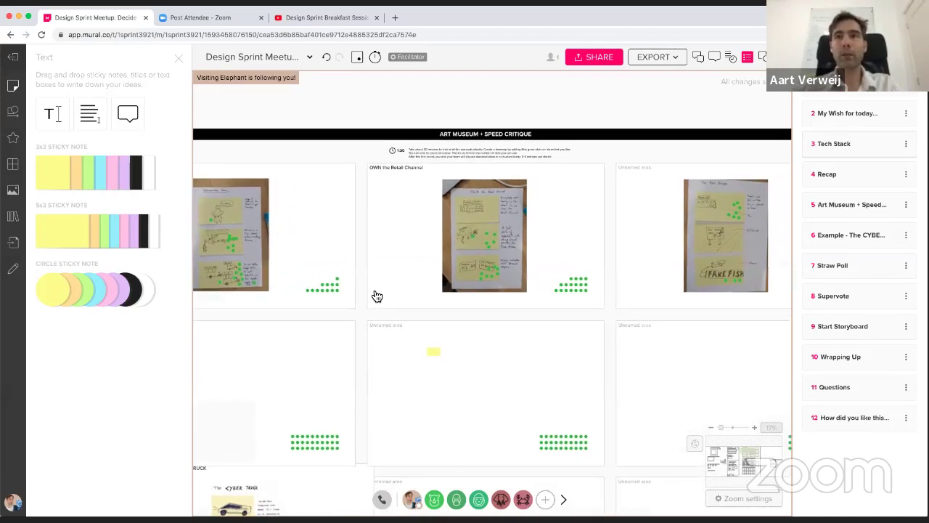
scroll(377, 296, left, 3)
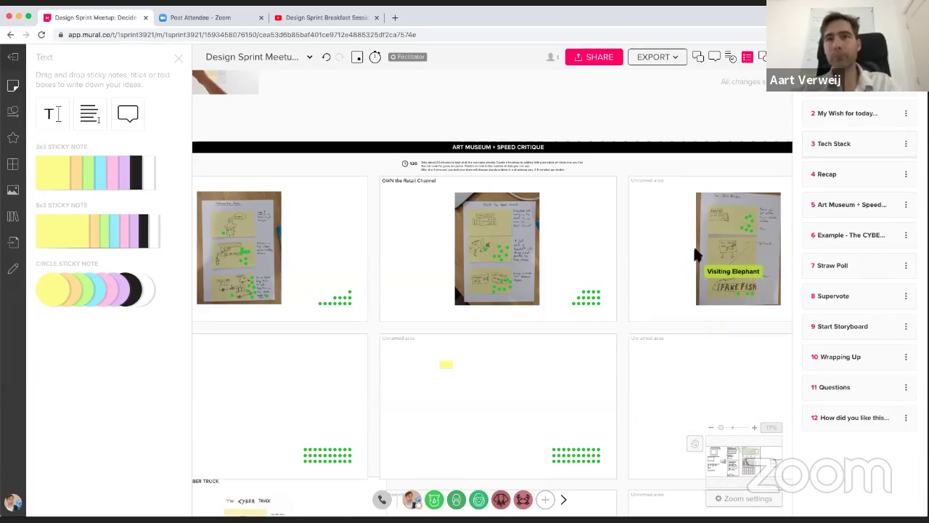
scroll(695, 250, right, 2)
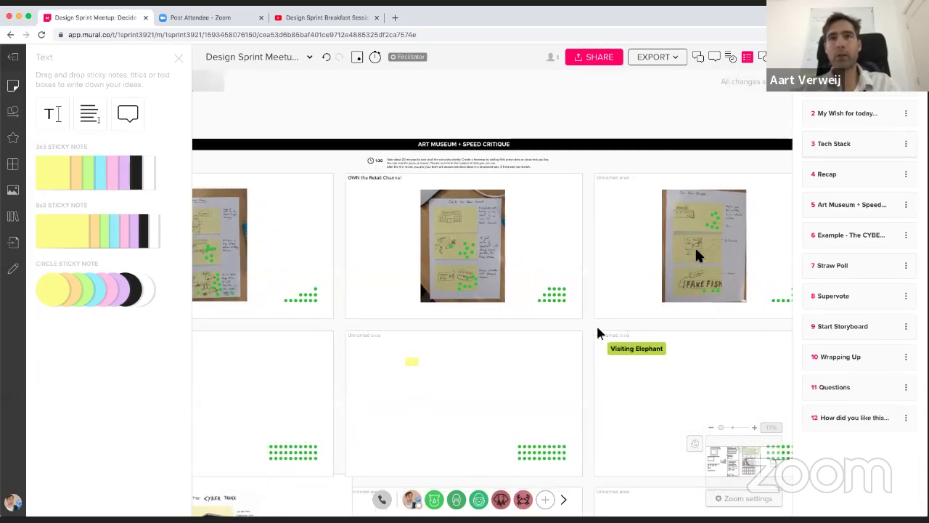
scroll(657, 214, right, 2)
scroll(657, 213, right, 4)
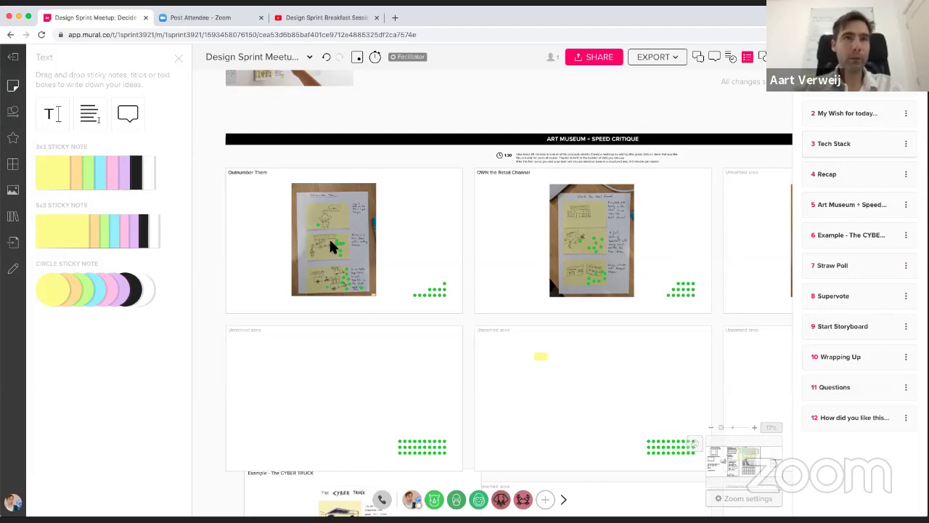
- Focus on the dotted panels of the "Outnumber Them" sketch and close the sticky note and text choices
scroll(329, 236, up, 10)
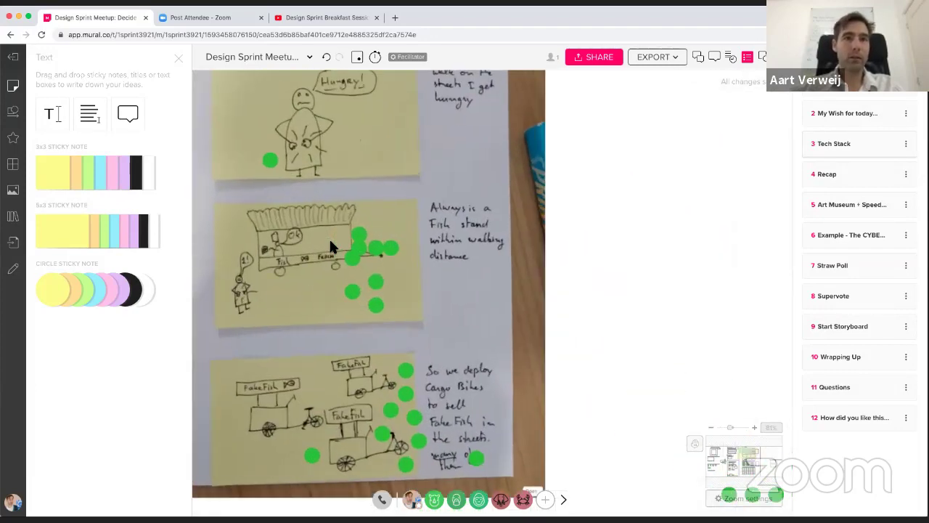
scroll(346, 342, left, 2)
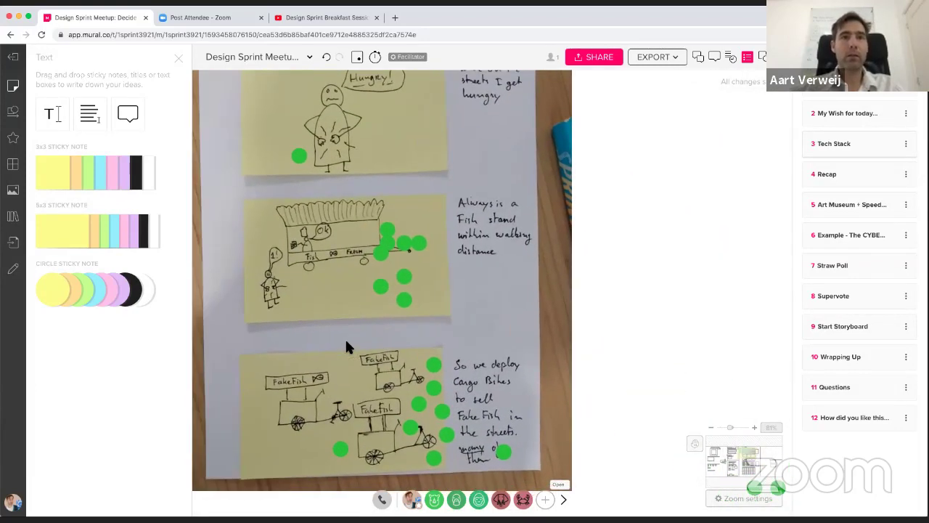
scroll(347, 348, left, 2)
scroll(346, 348, right, 4)
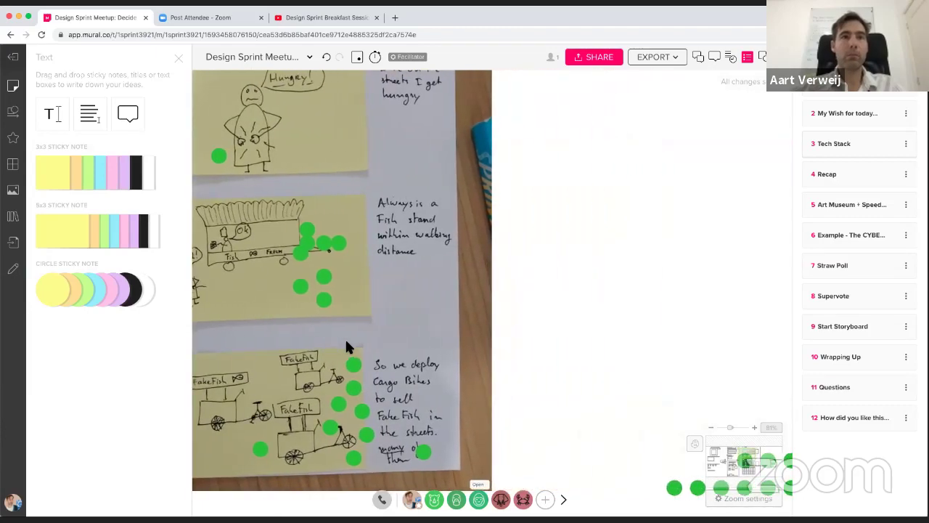
scroll(346, 348, left, 4)
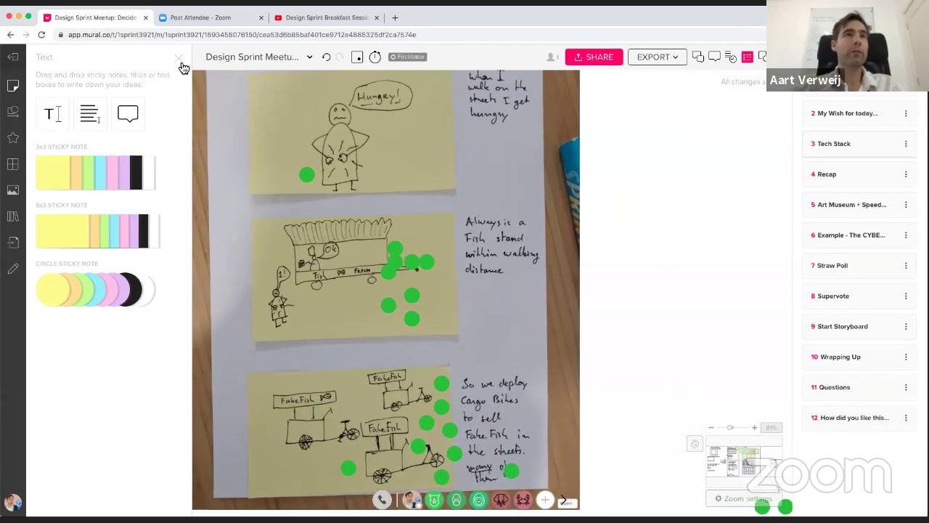
click(180, 60)
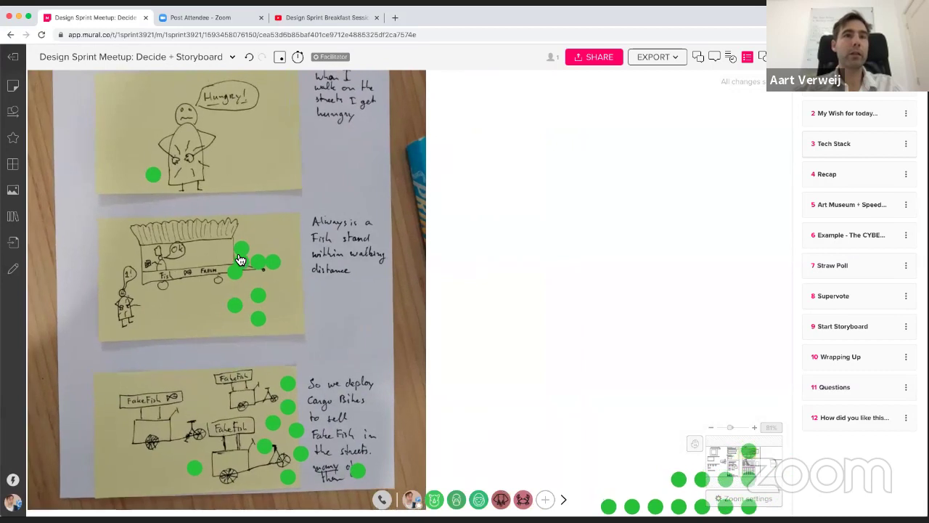
scroll(240, 260, down, 1)
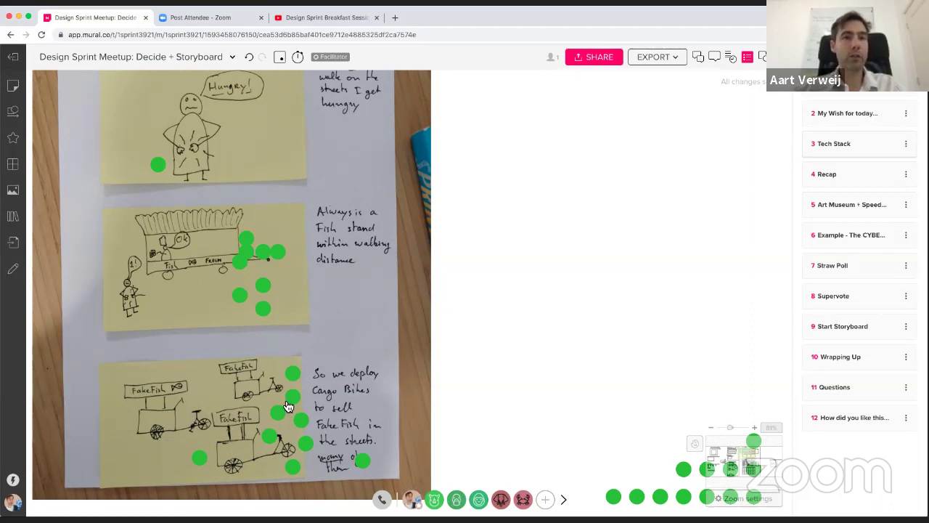
scroll(280, 418, down, 3)
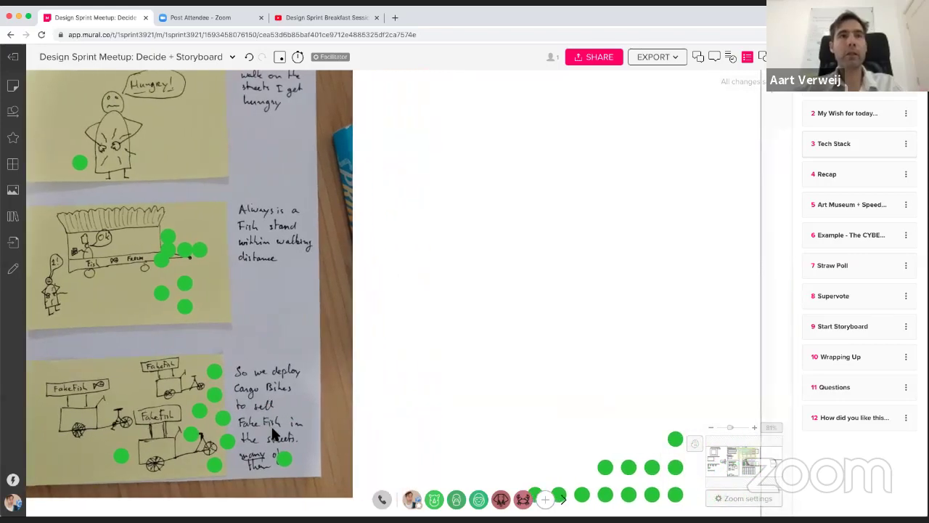
scroll(274, 435, down, 5)
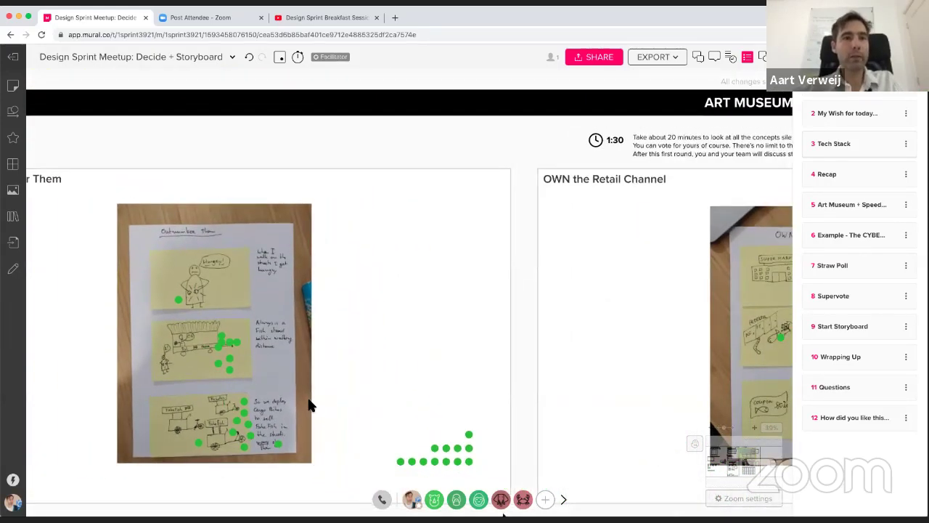
- Add an enlarged sticky note reading "We have more cargo bikes that sell fish than The traditional stalls" beside the "Outnumber Them" sketch's third panel
double_click(309, 406)
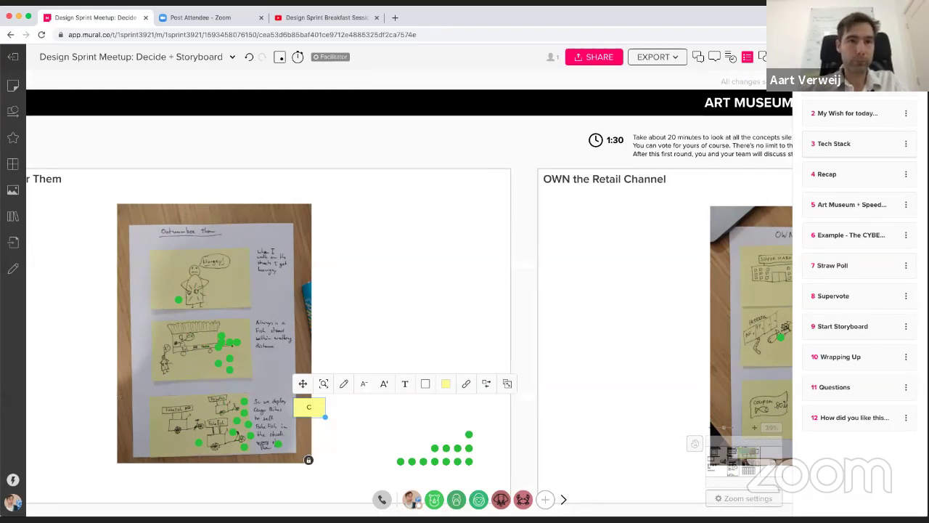
text(We have)
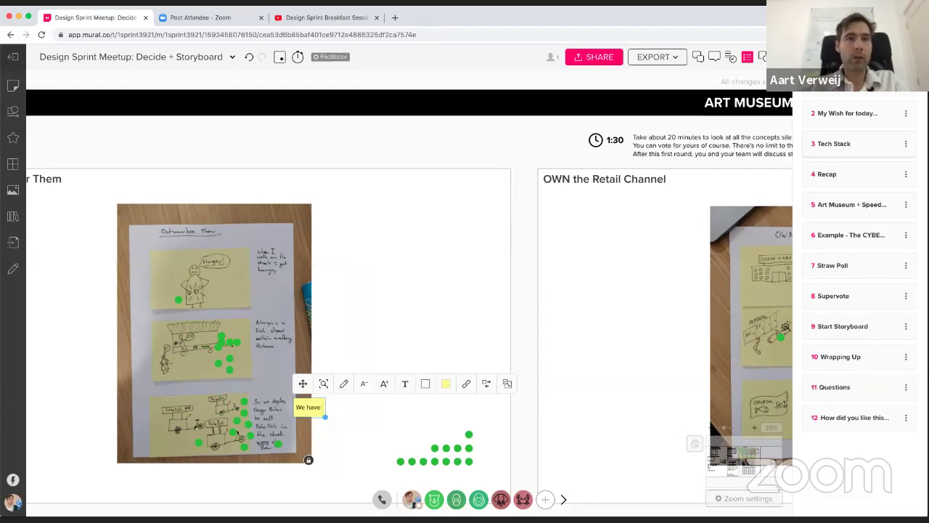
text( more car)
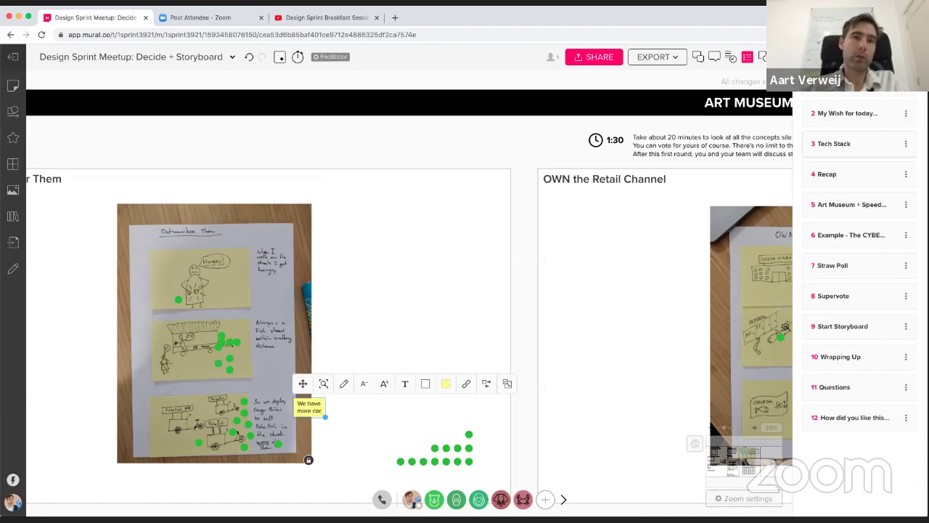
text(go bikes than)
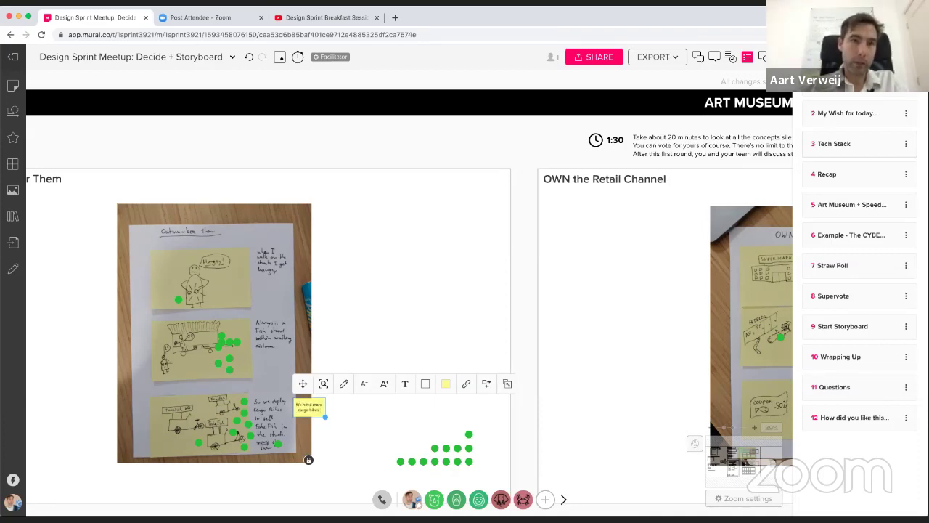
text( users)
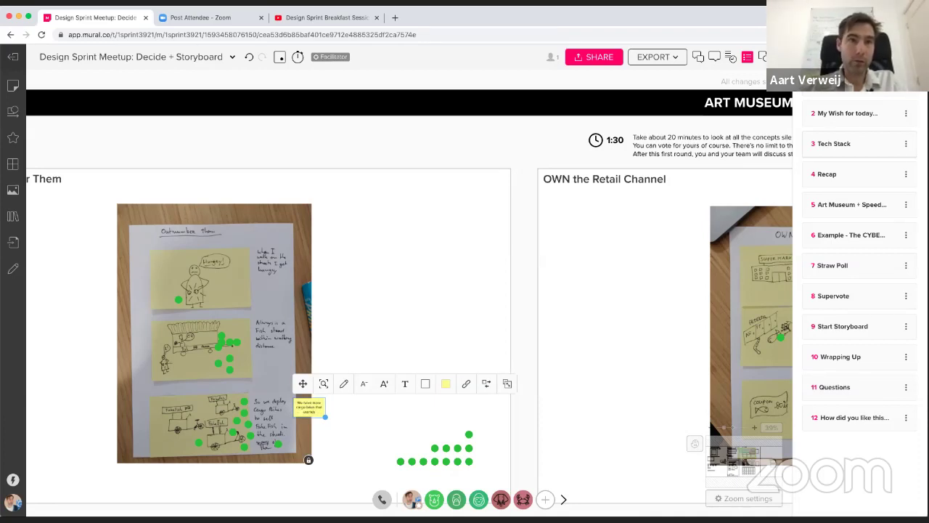
text( who)
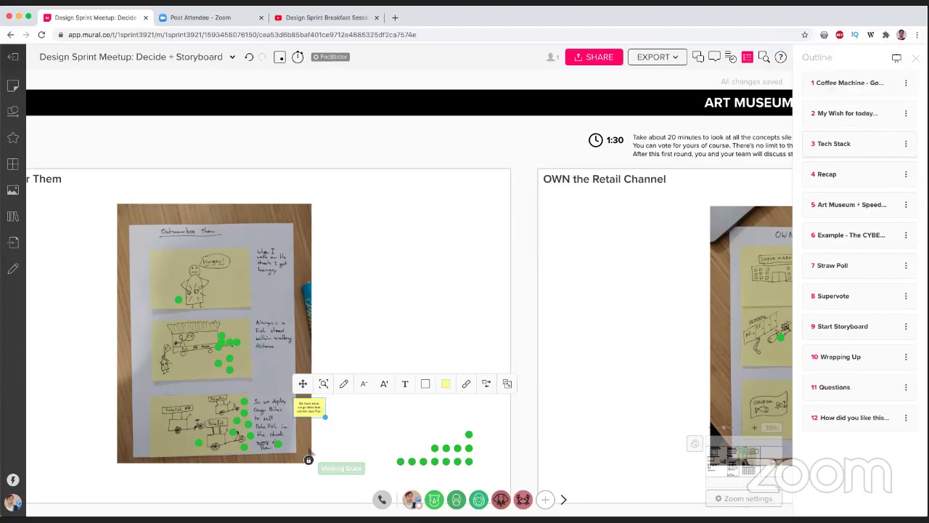
text( mo)
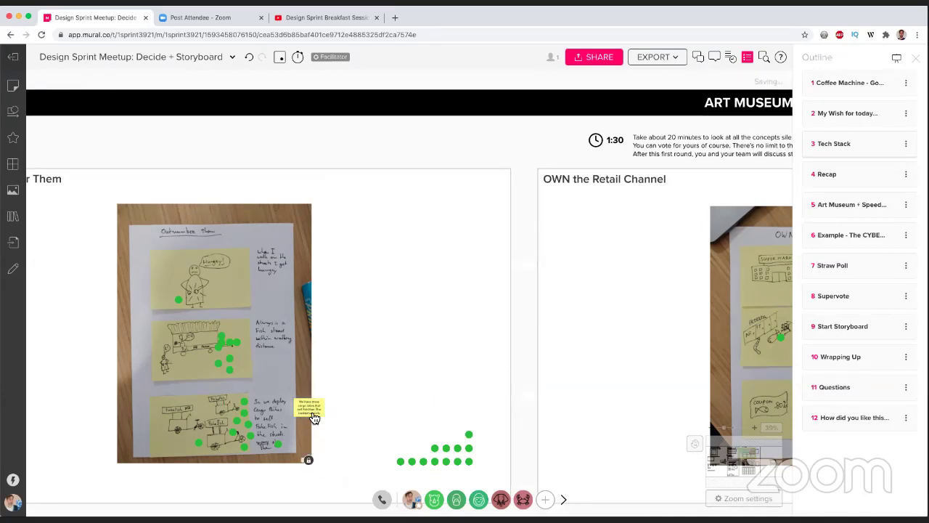
mouse_move(328, 419)
mouse_down()
mouse_move(361, 440)
mouse_move(337, 404)
mouse_up()
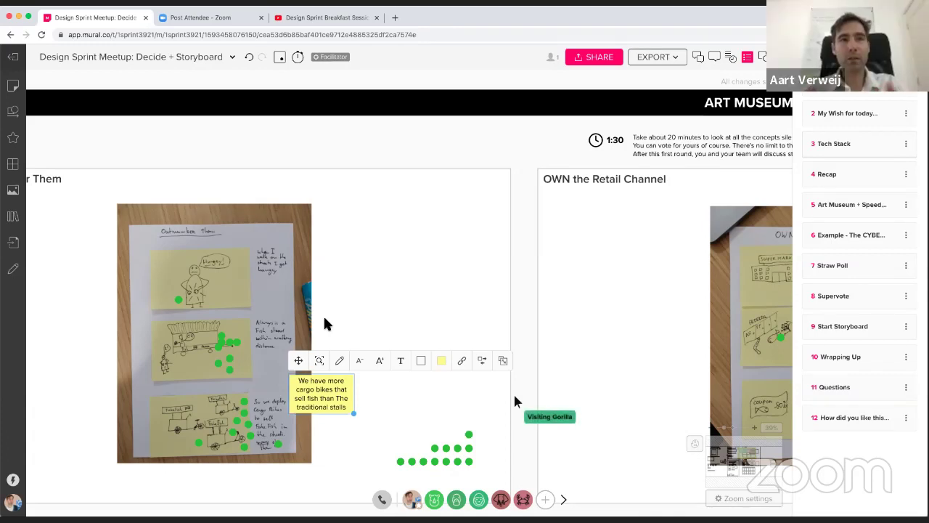
- Duplicate the cargo bikes sticky note and place the copy beside the second panel of the "Outnumber Them" sketch
click(343, 396)
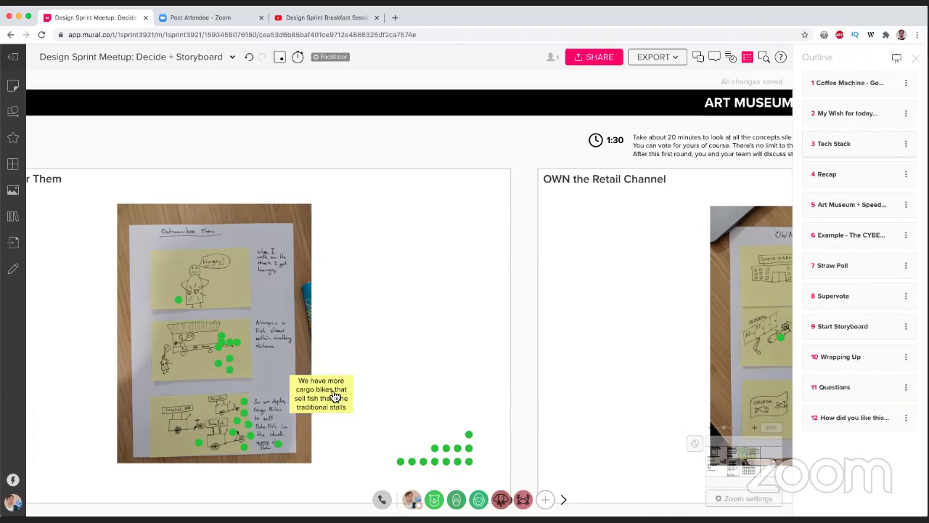
key(ctrl+d)
drag(387, 398, 331, 333)
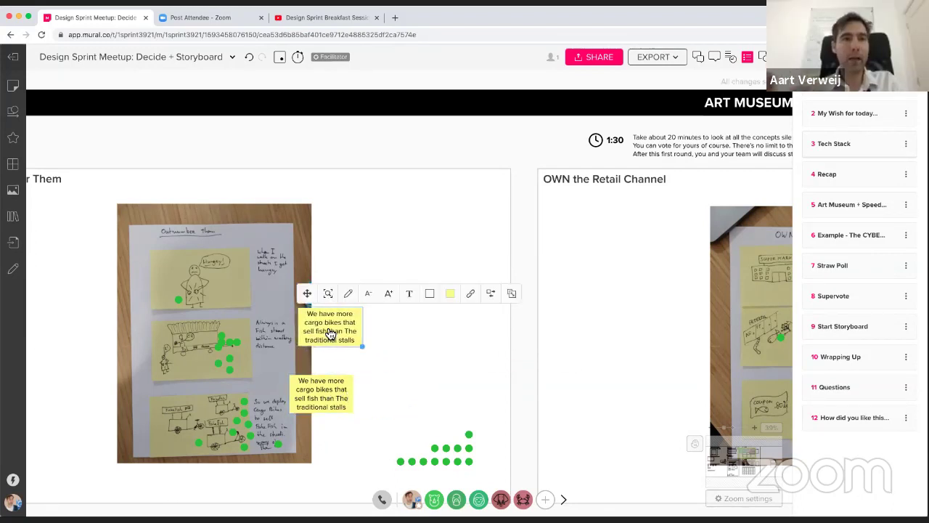
- Replace the copied note's text with "Fish is now always in walking distance" and nudge the note closer to the second panel's caption
double_click(327, 330)
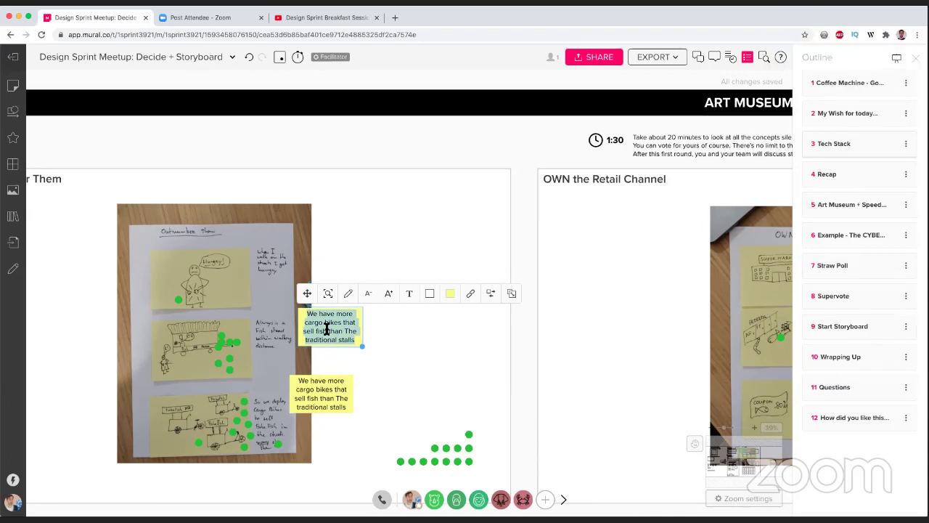
text(Fish )
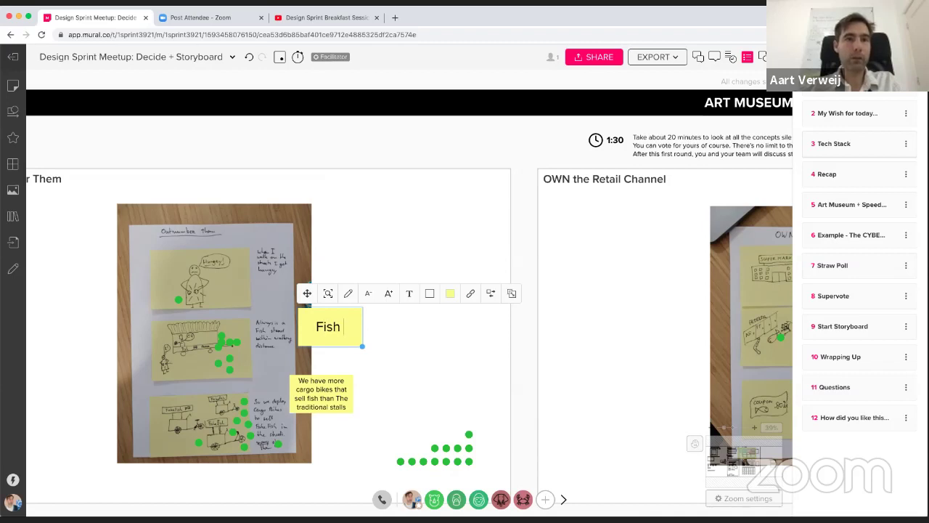
text(is now in)
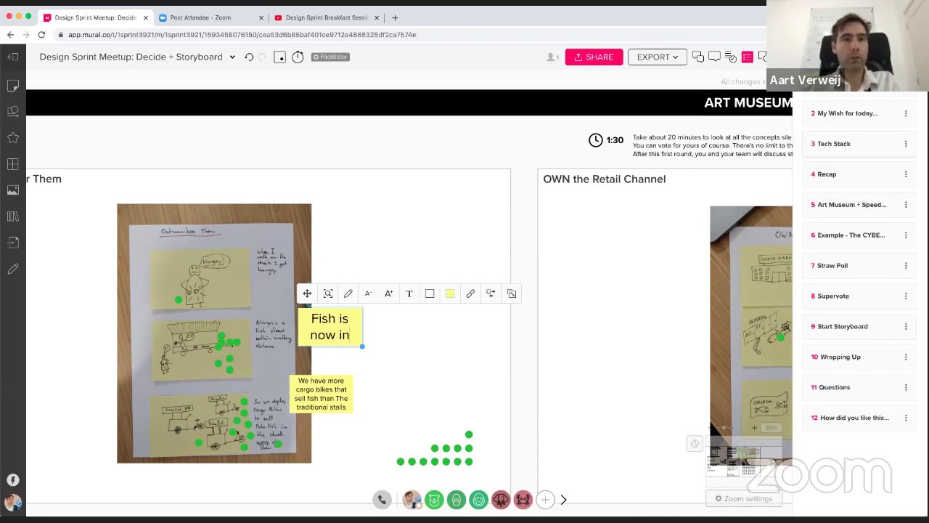
key(BackSpace)
key(BackSpace)
text(always)
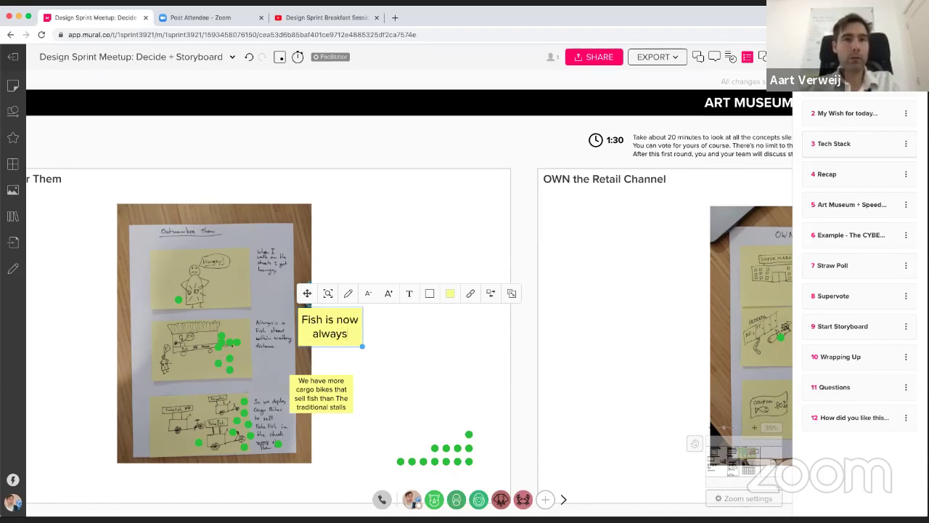
text( in walking di)
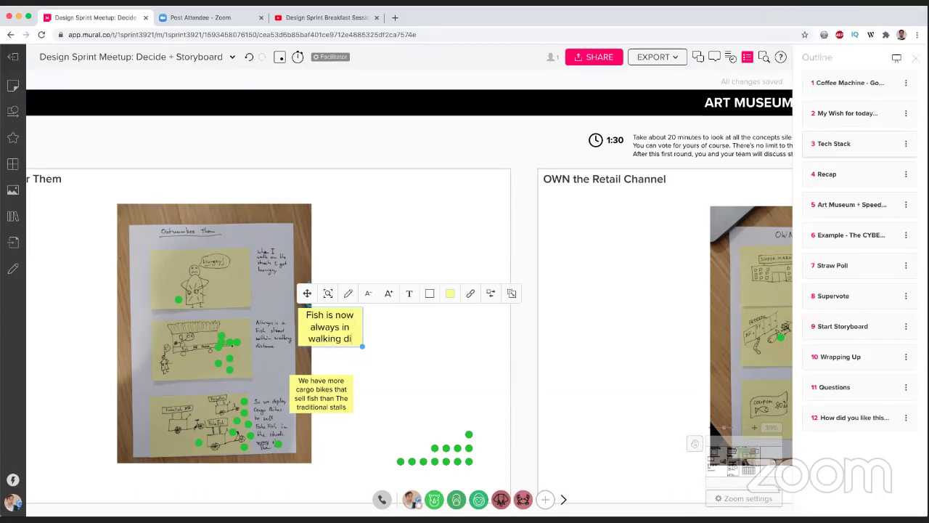
text(stance)
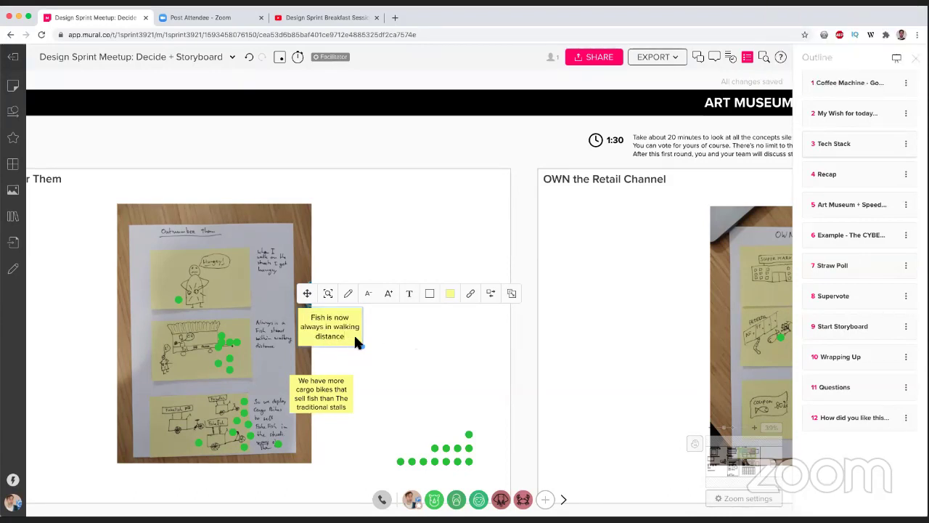
click(356, 341)
drag(340, 335, 334, 340)
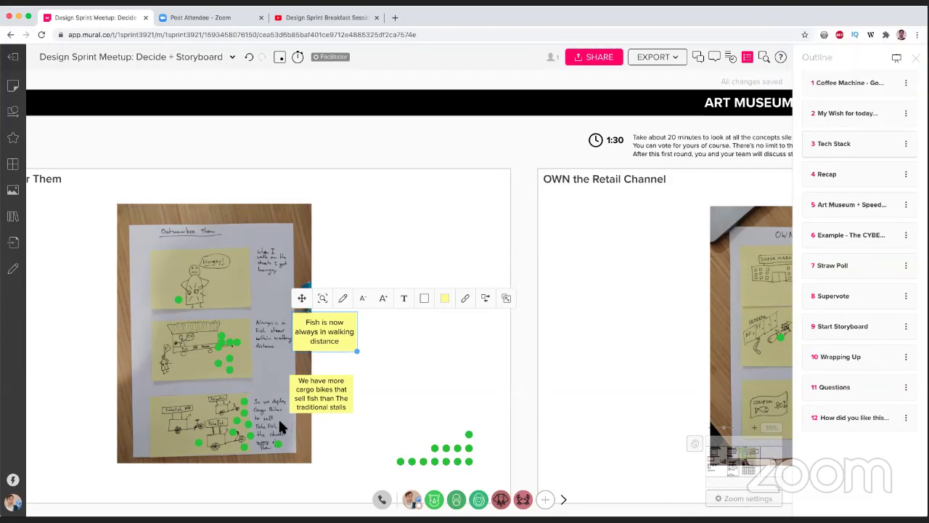
click(373, 364)
click(336, 339)
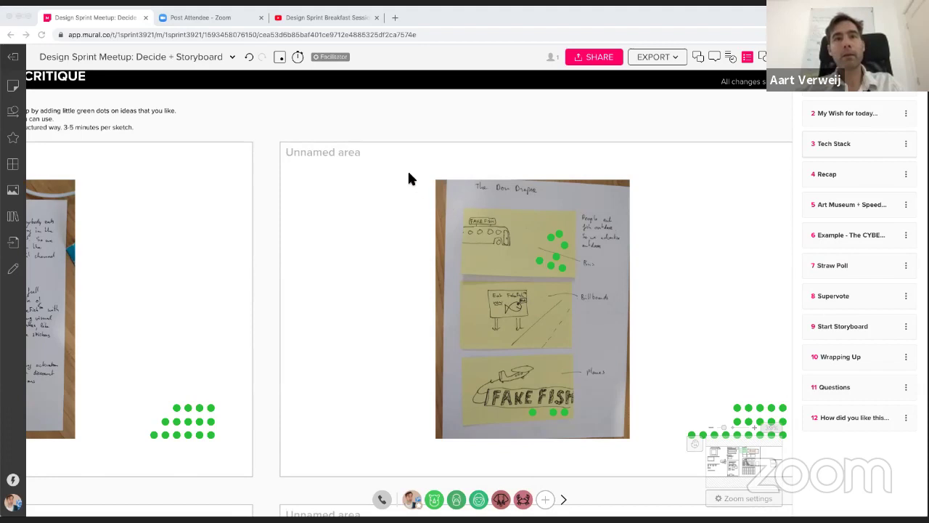
double_click(331, 154)
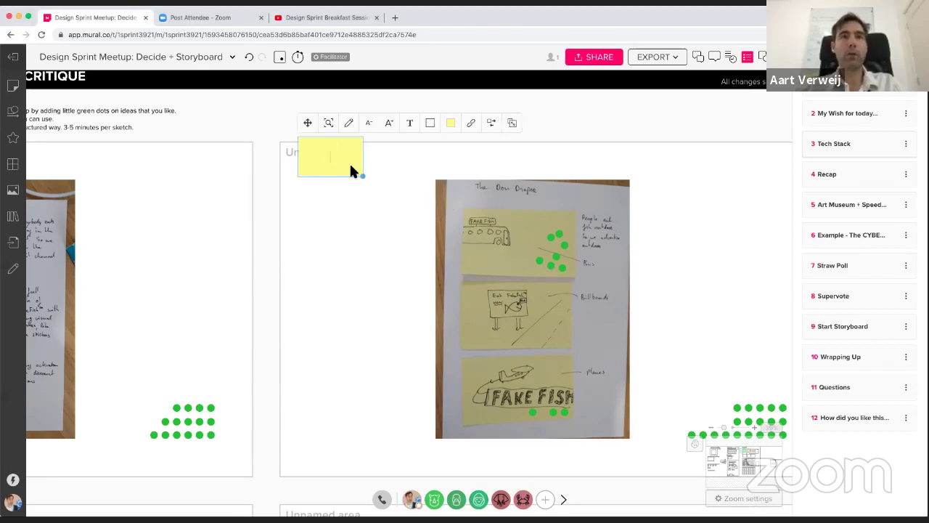
key(Escape)
click(347, 175)
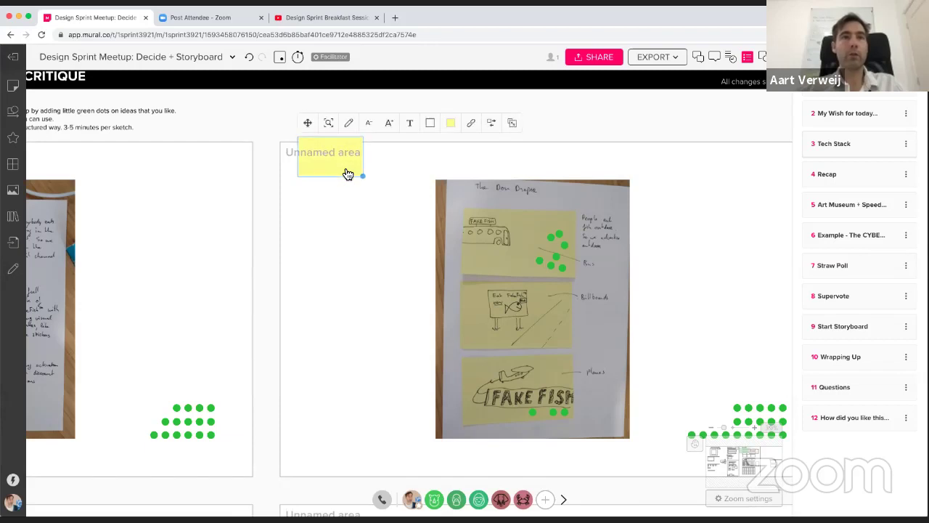
right_click(347, 174)
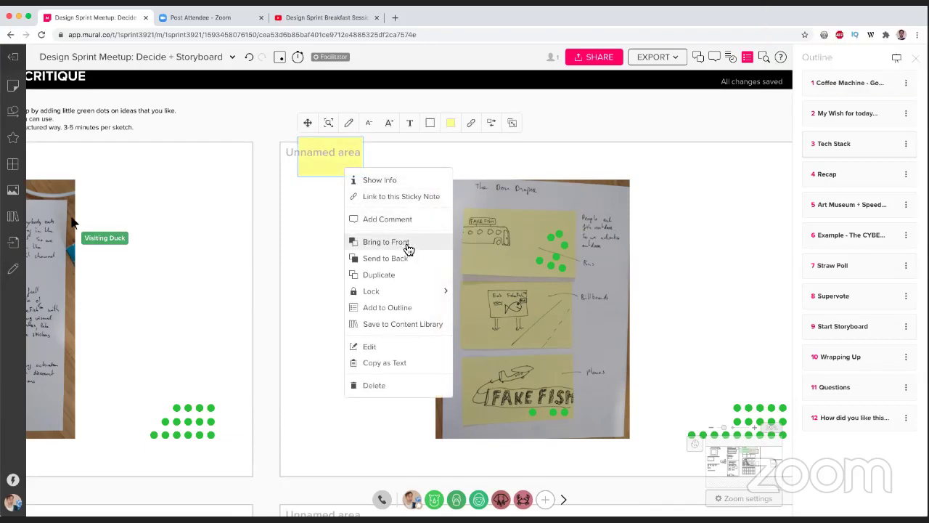
mouse_move(440, 298)
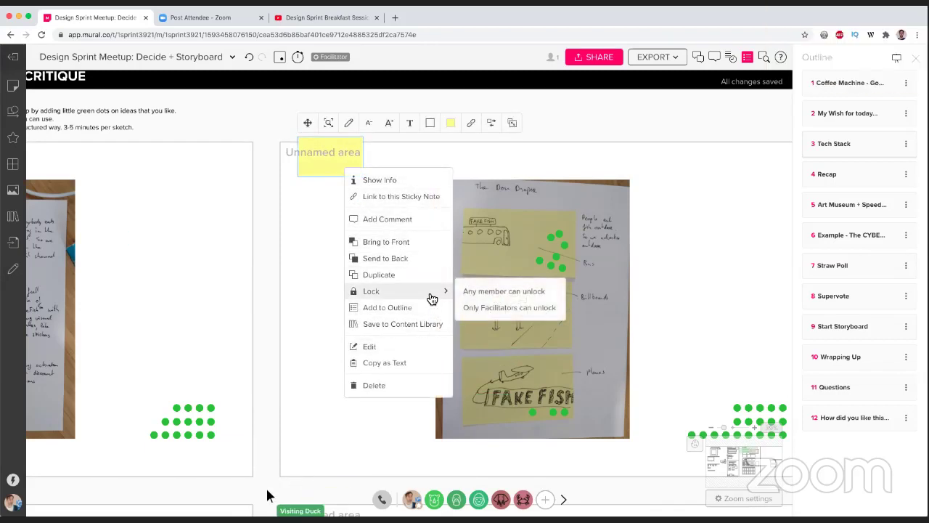
click(317, 191)
key(Delete)
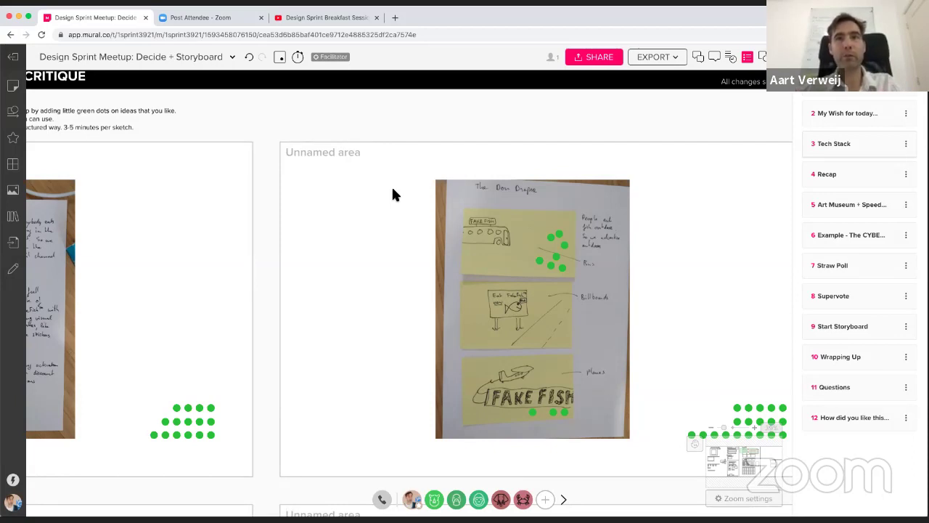
- Look over the dotted sketches in the Art Museum and the adjoining "Learnings On Art Gallery" area
scroll(367, 213, down, 4)
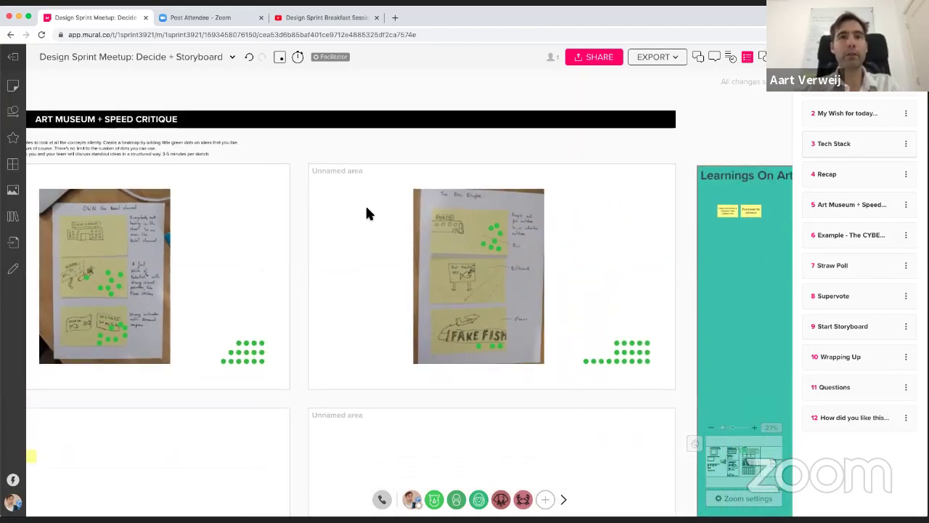
scroll(367, 213, down, 1)
scroll(367, 213, down, 3)
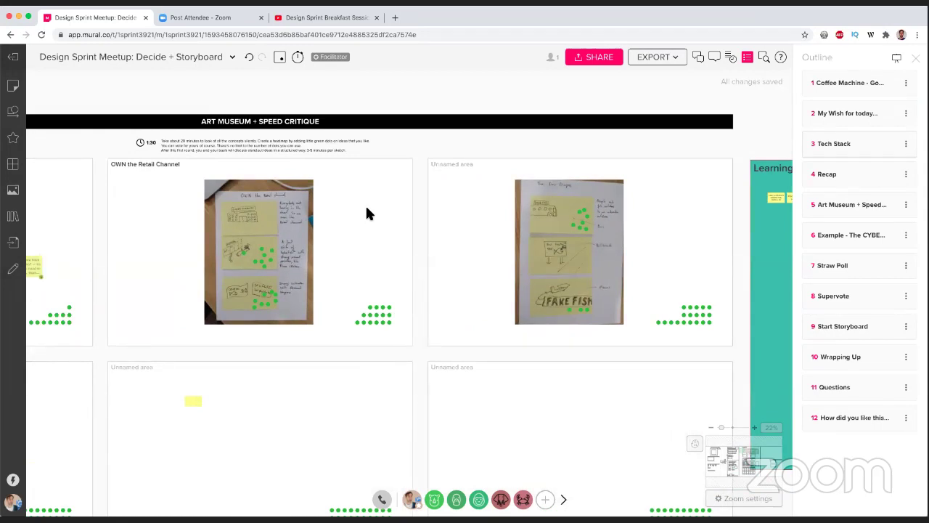
scroll(367, 212, right, 1)
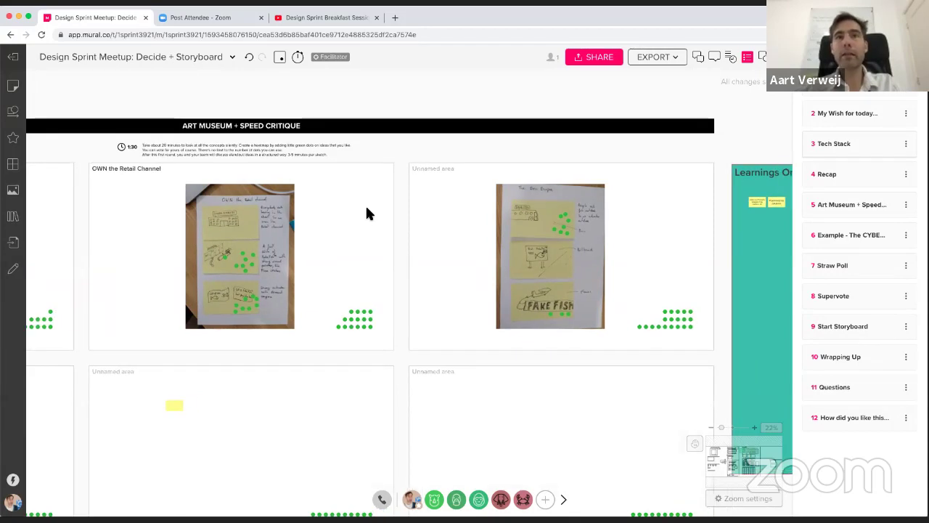
scroll(367, 212, right, 5)
scroll(365, 211, right, 5)
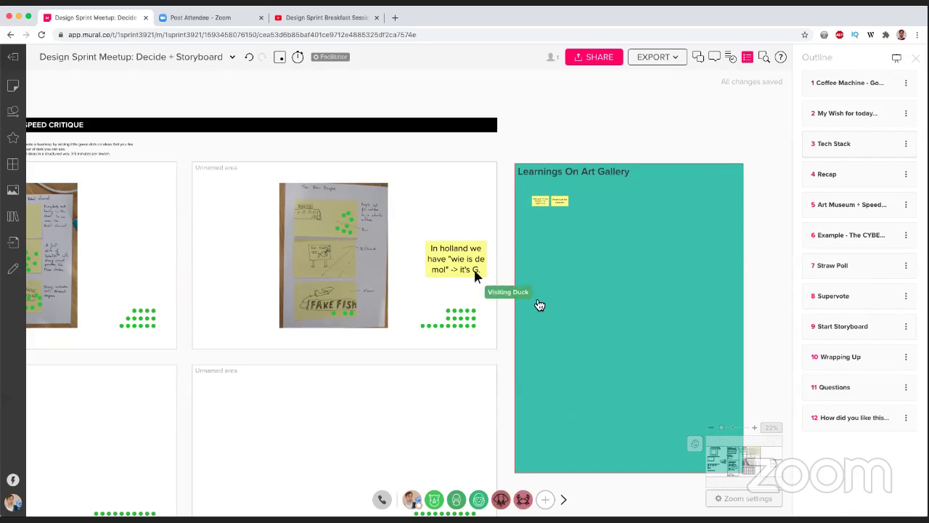
scroll(392, 356, down, 1)
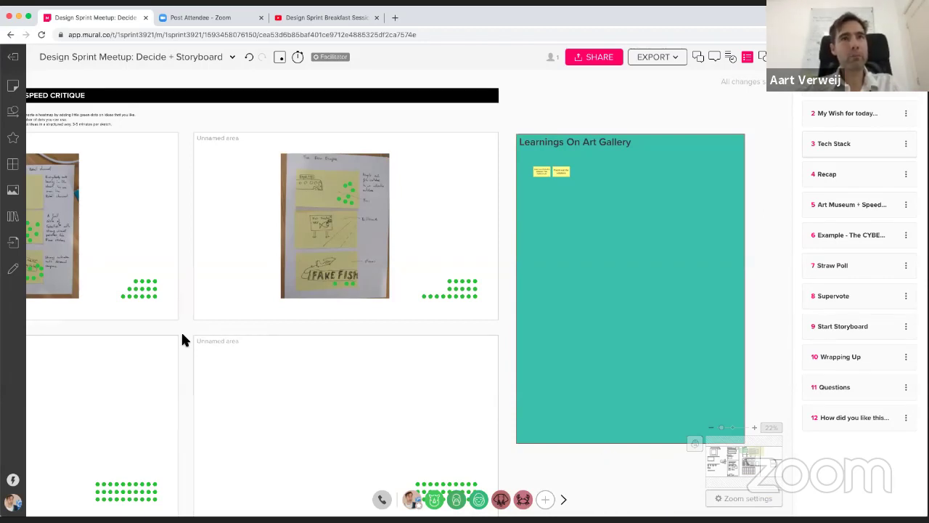
- Survey the Decide section from the Art Museum grid down to the Straw Poll and Supervote areas
scroll(181, 340, down, 5)
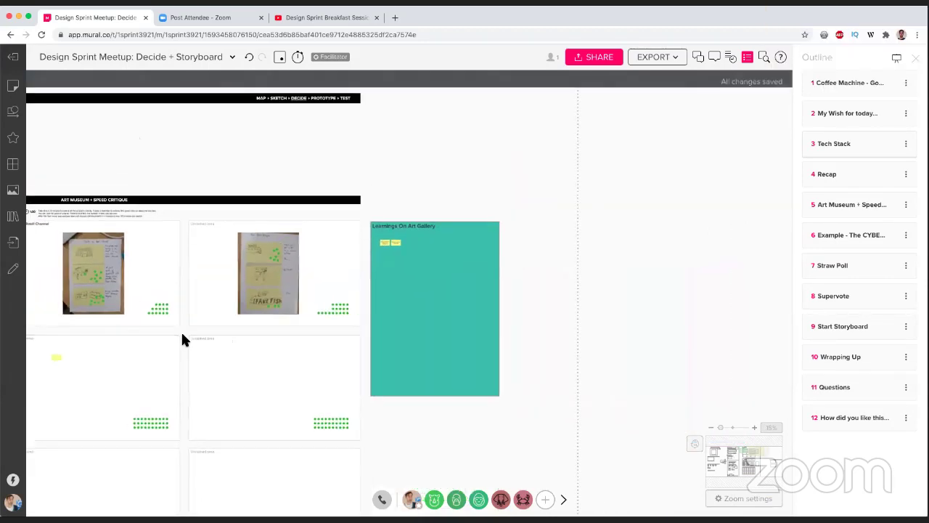
scroll(182, 339, left, 2)
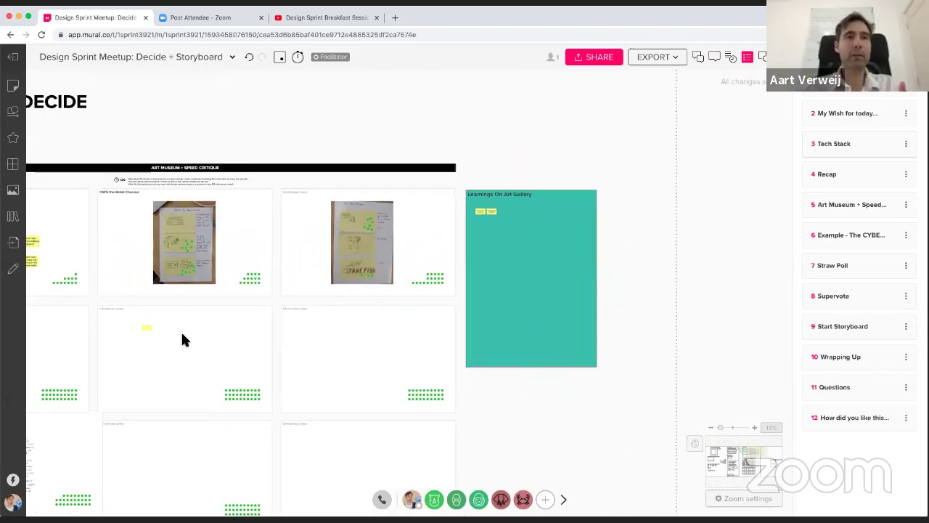
scroll(182, 336, down, 5)
scroll(182, 336, left, 3)
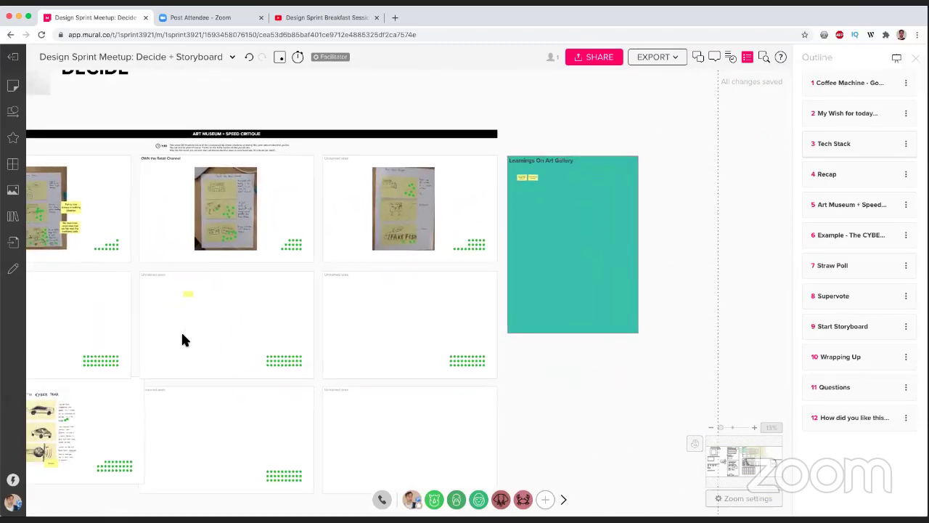
scroll(182, 340, down, 2)
scroll(182, 340, left, 2)
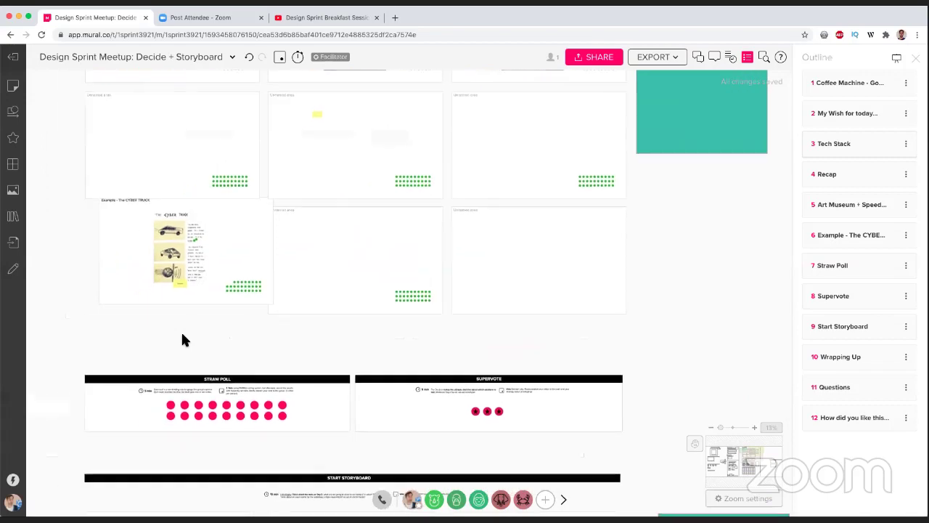
scroll(180, 330, up, 1)
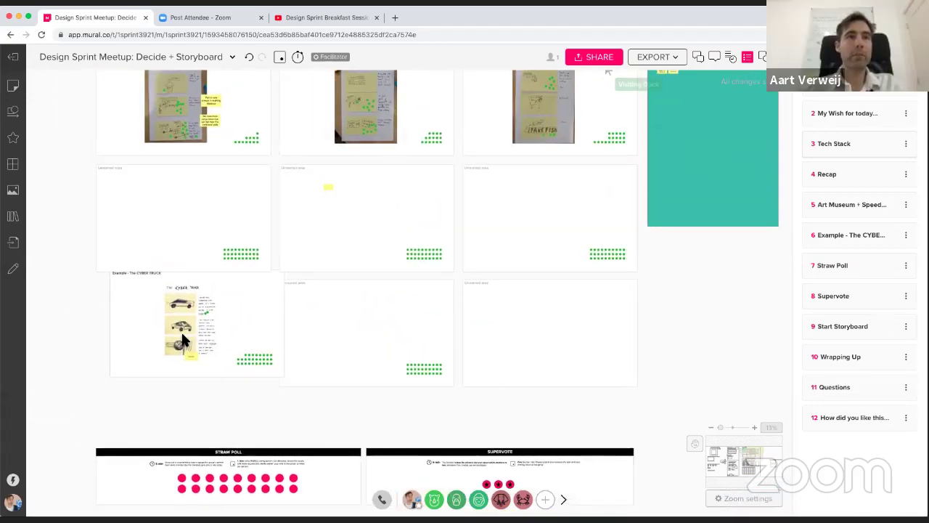
- Read the Straw Poll instructions and examine its big red voting dots
scroll(181, 337, down, 3)
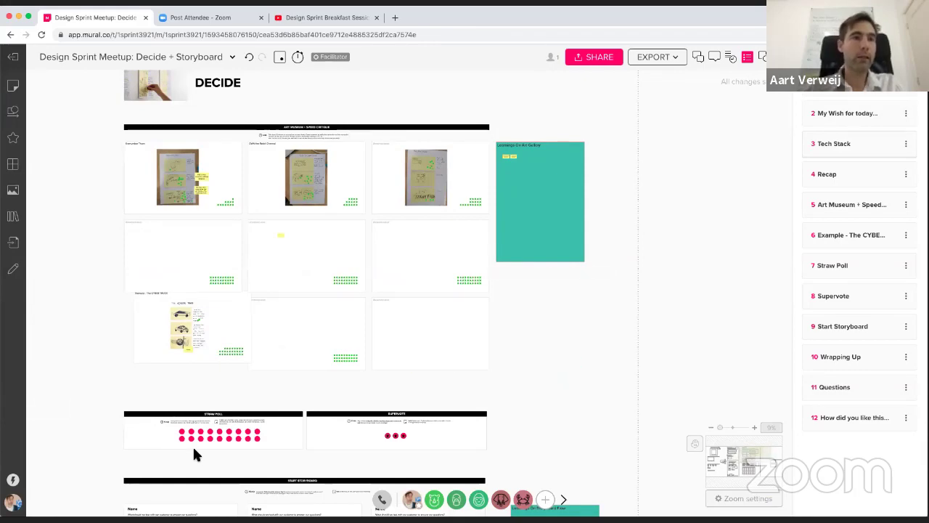
scroll(194, 452, up, 3)
scroll(193, 454, up, 3)
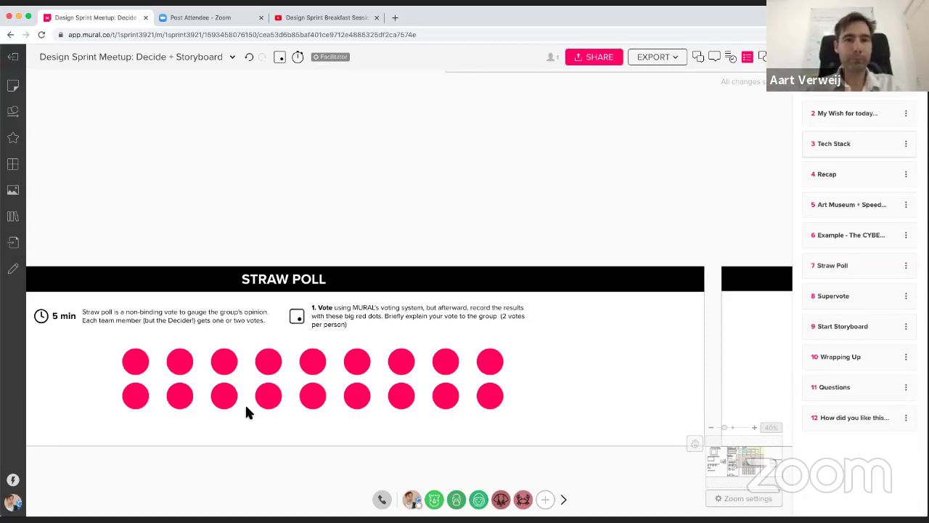
scroll(361, 433, down, 5)
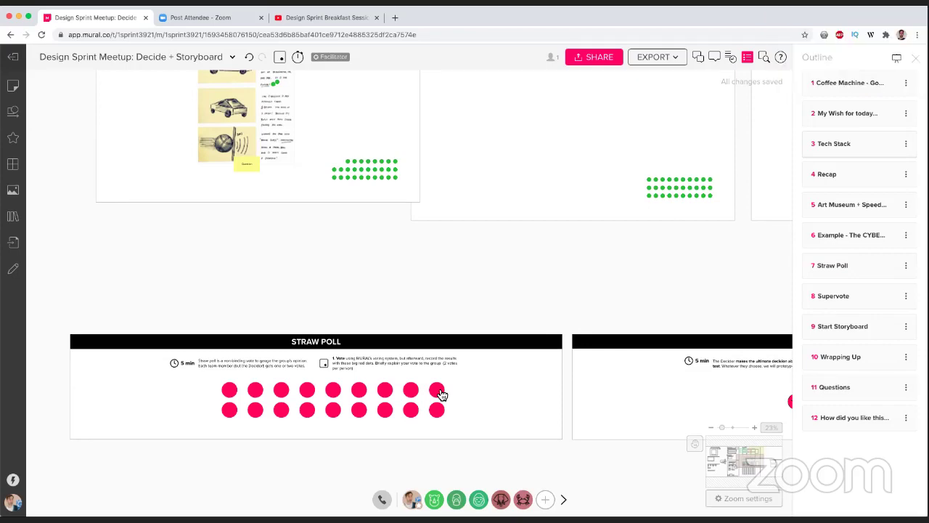
- Review the sprint's two-year goal and the pink question notes before voting on the sketches
scroll(442, 394, down, 8)
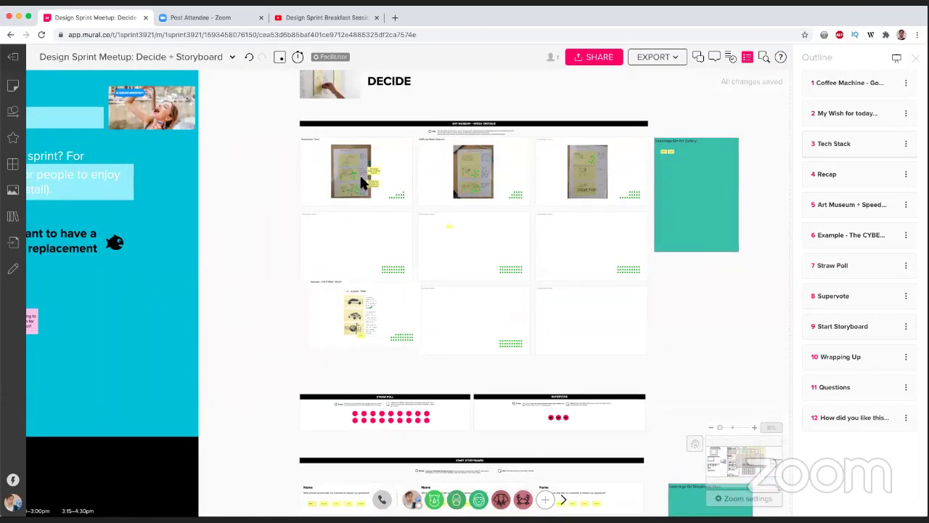
scroll(434, 189, up, 4)
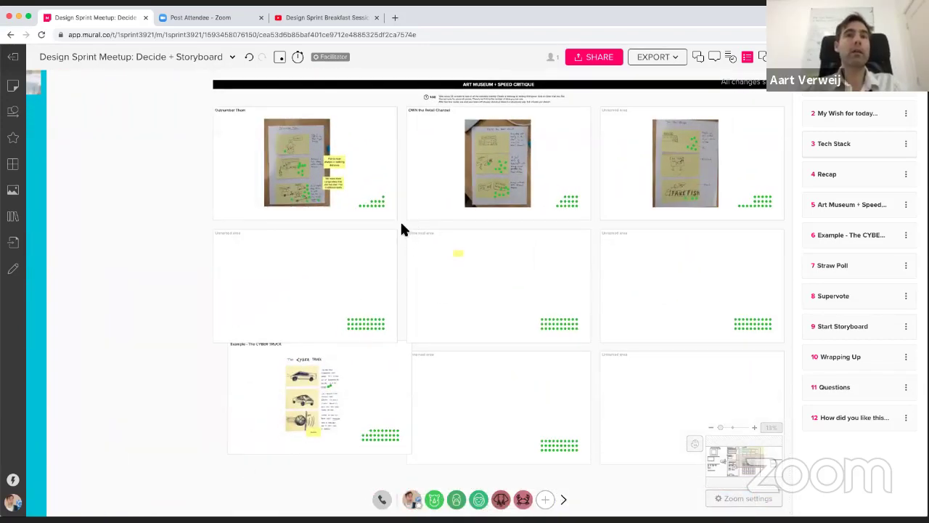
scroll(401, 225, right, 1)
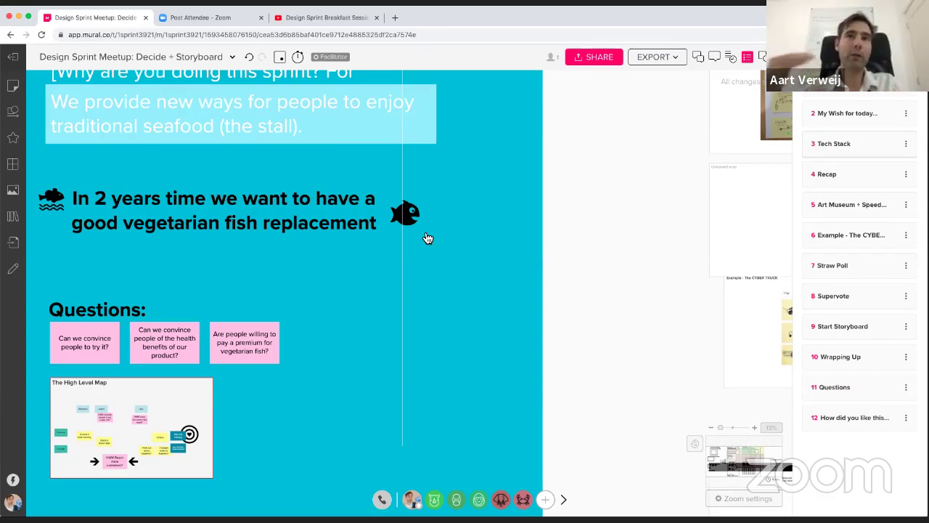
scroll(548, 272, right, 3)
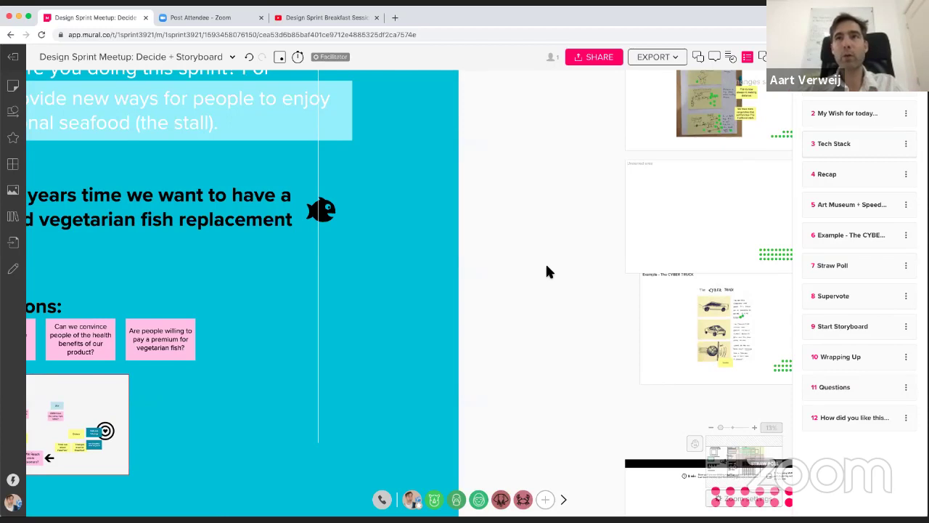
- Set up a new voting session for the Art Museum sketches with 1 vote per person
scroll(548, 268, right, 7)
scroll(548, 271, right, 7)
scroll(547, 271, up, 4)
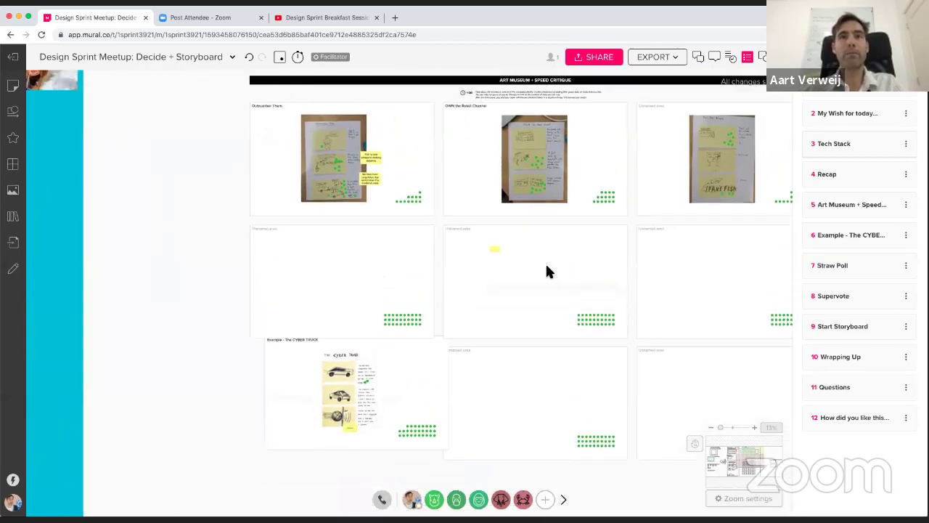
scroll(548, 271, right, 1)
scroll(547, 272, up, 1)
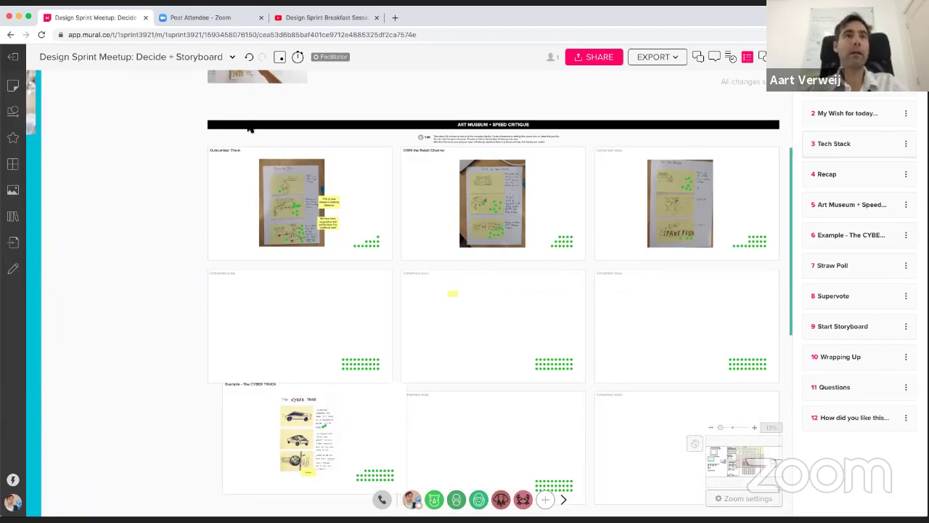
click(280, 57)
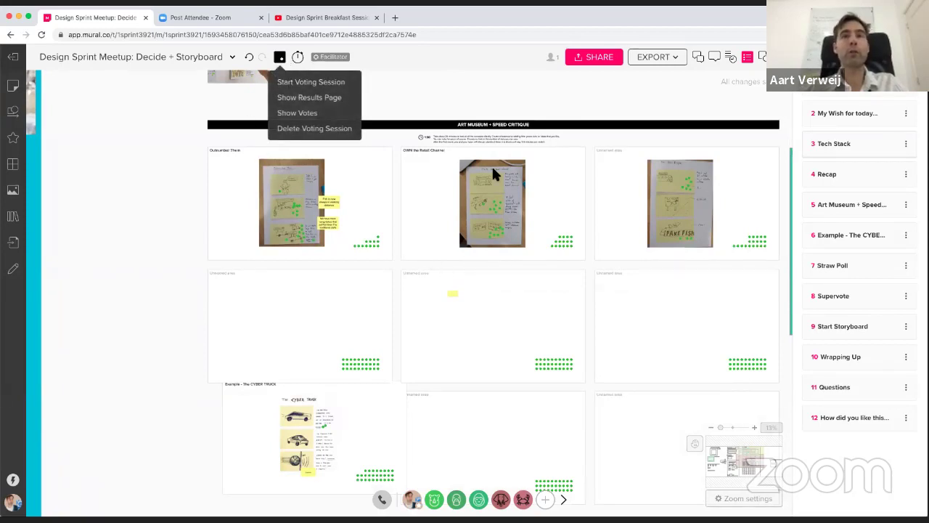
click(334, 97)
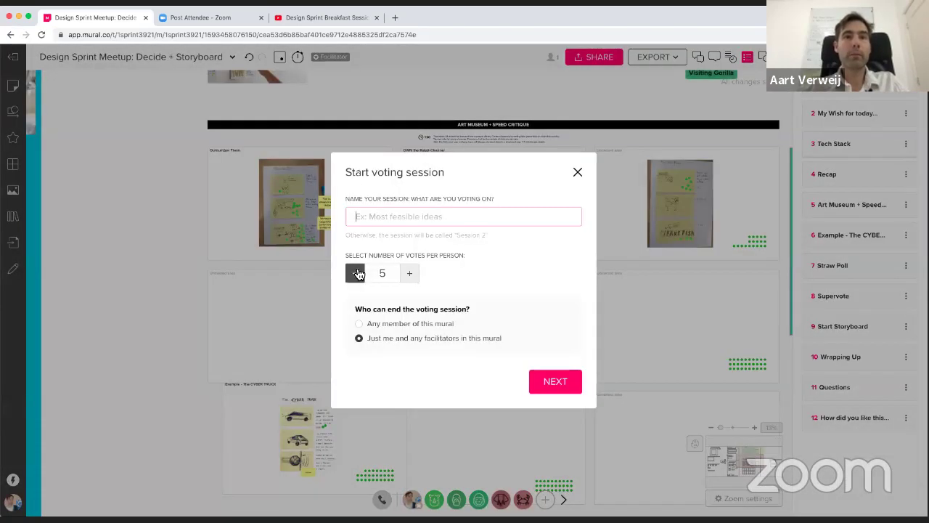
click(355, 273)
click(356, 273)
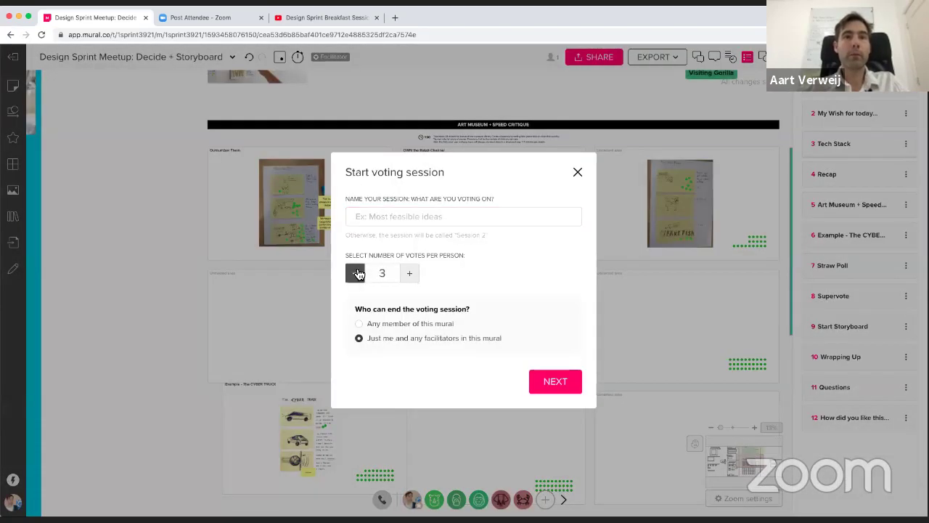
click(356, 273)
click(356, 273)
- Name the voting session "Best solution" and launch it, leaving only facilitators able to end it
click(390, 214)
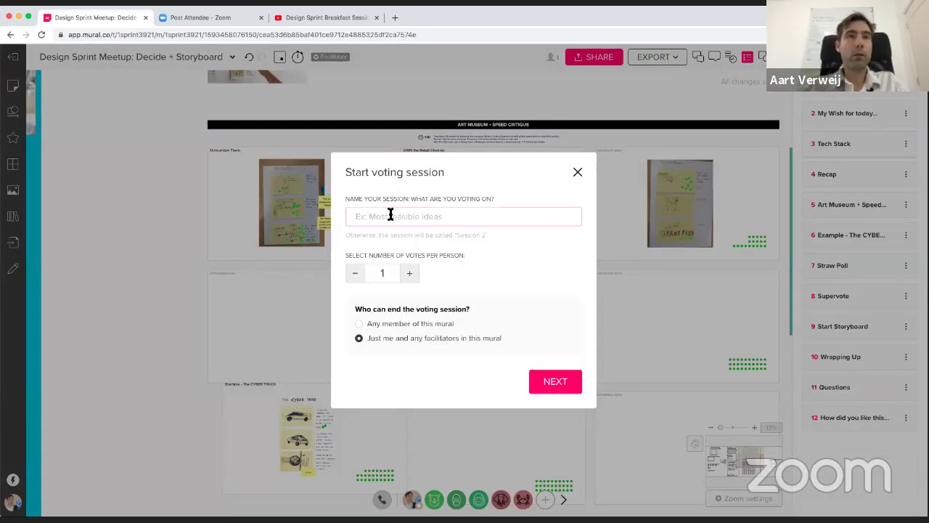
text(Beste)
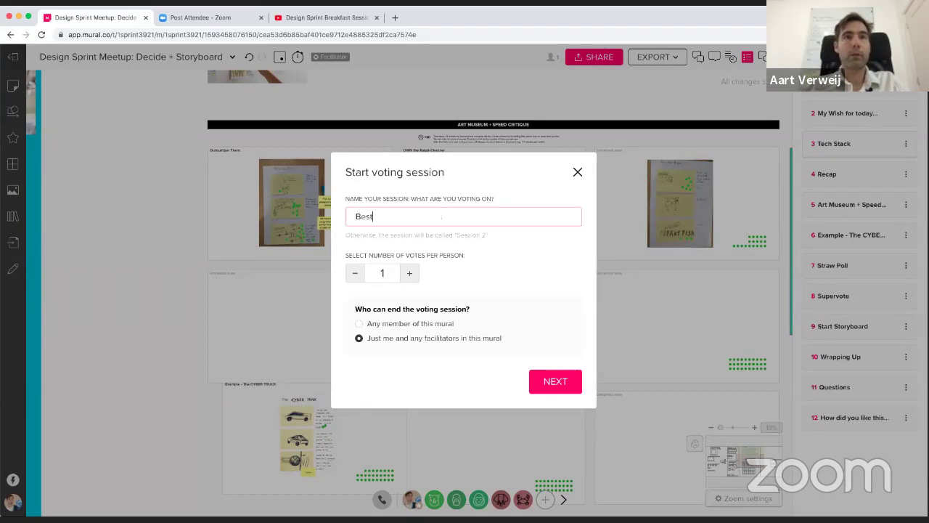
key(BackSpace)
key(BackSpace)
text(solution)
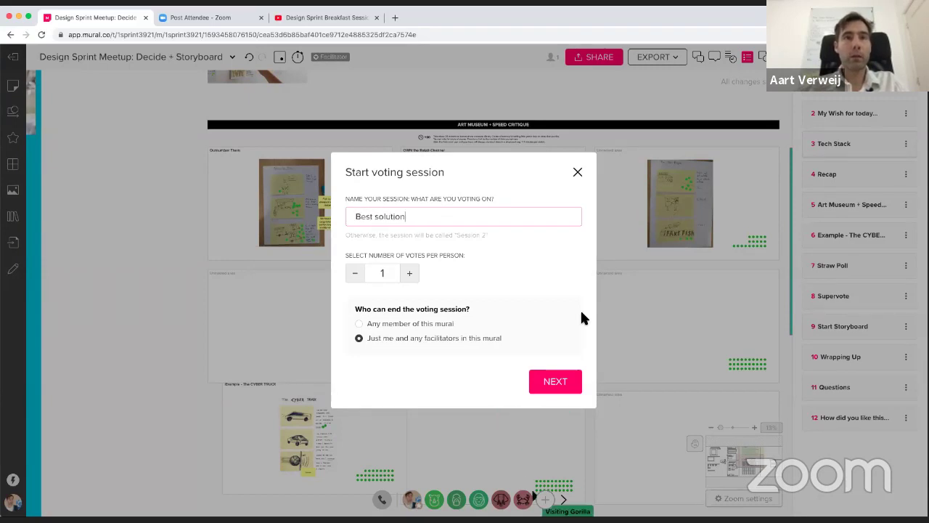
click(557, 386)
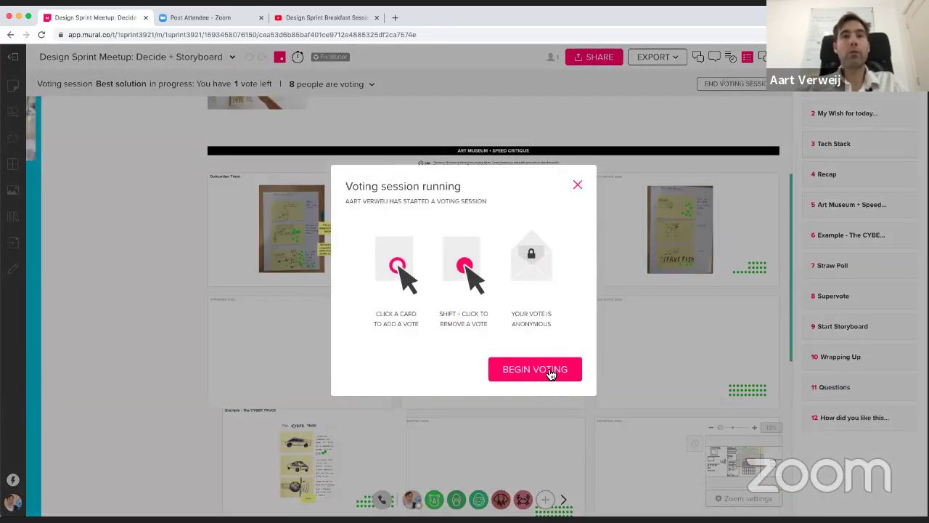
- Cast a vote on the "OWN the Retail Channel" sketch and check which participants still have votes left
click(550, 373)
click(483, 227)
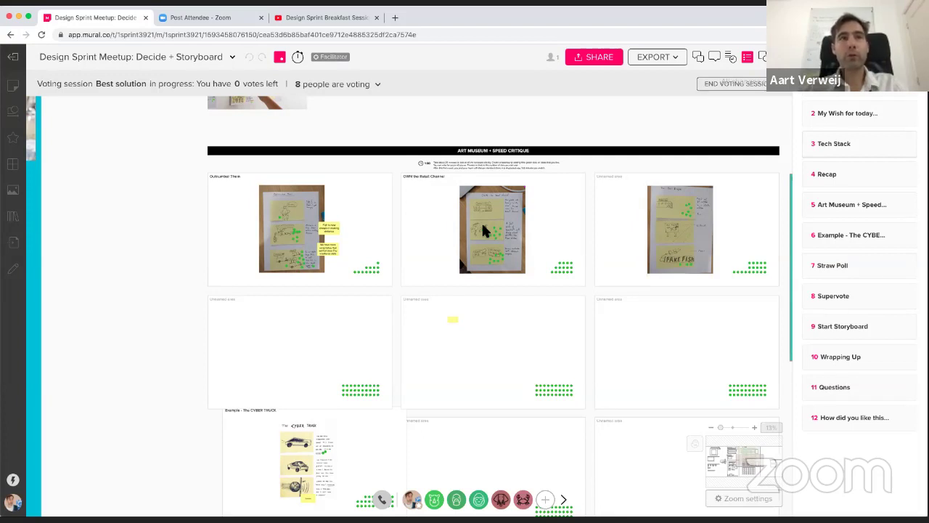
click(356, 88)
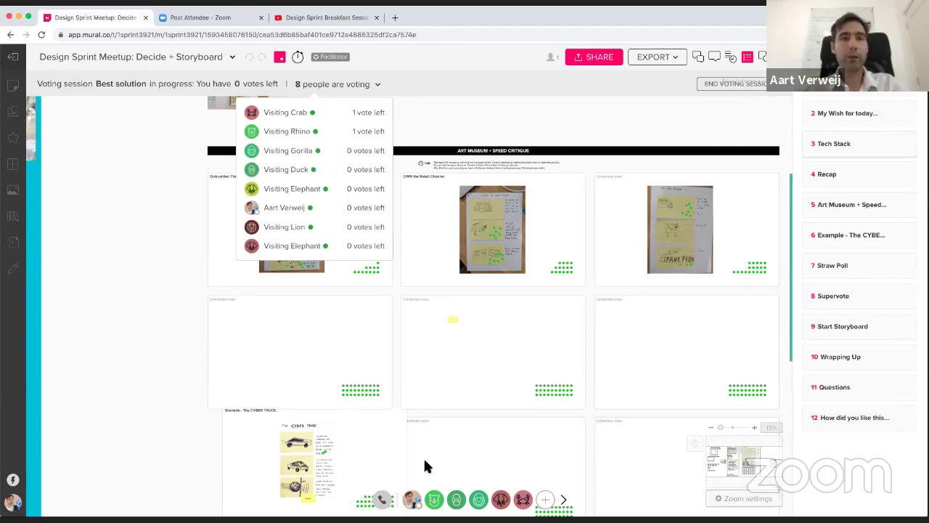
click(413, 500)
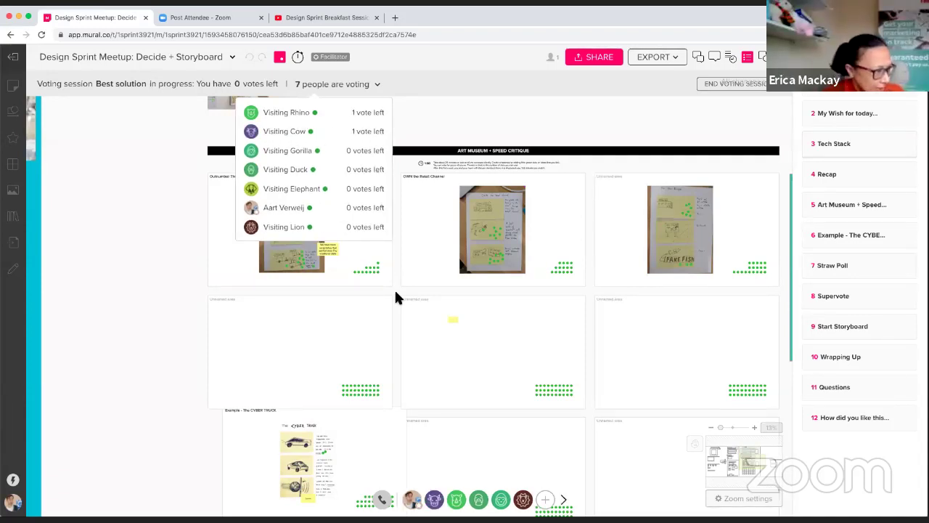
click(400, 128)
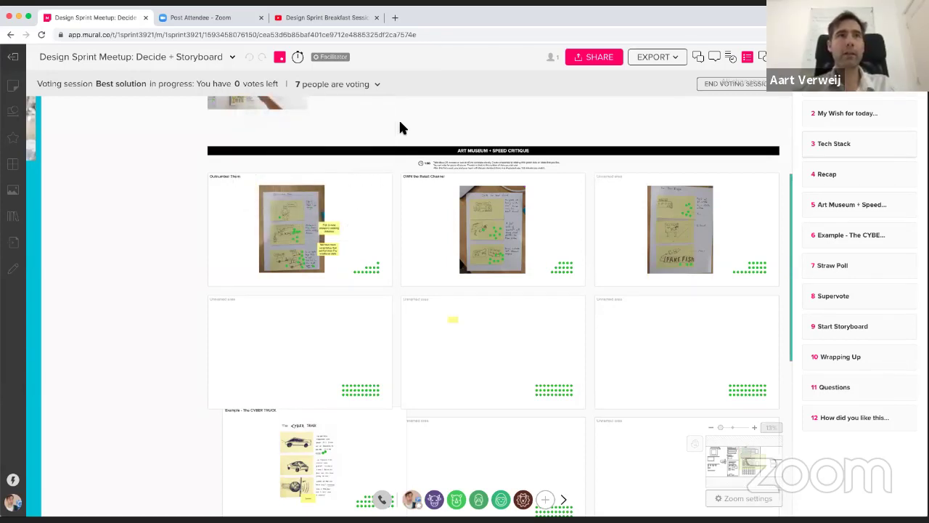
- End the "Best solution" voting session for everyone and go through its voting results
click(713, 86)
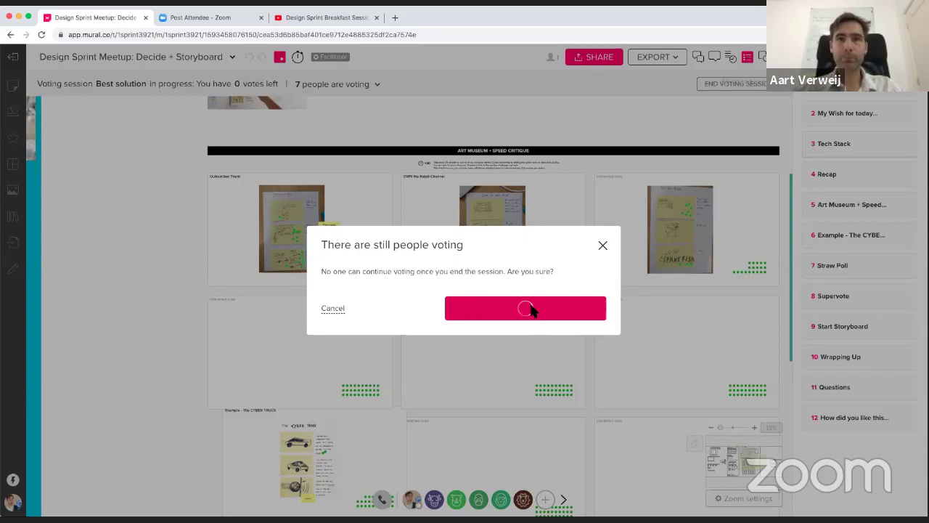
click(534, 308)
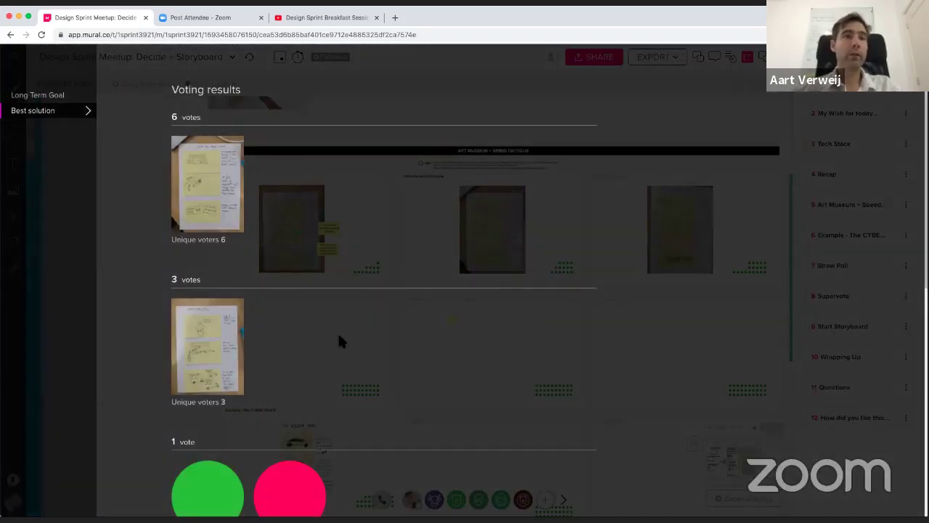
scroll(338, 340, down, 3)
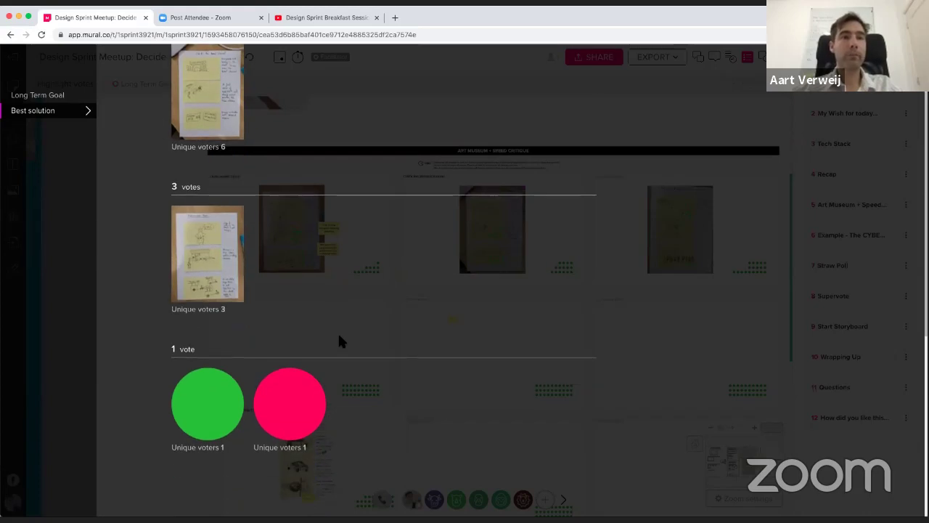
scroll(338, 341, up, 3)
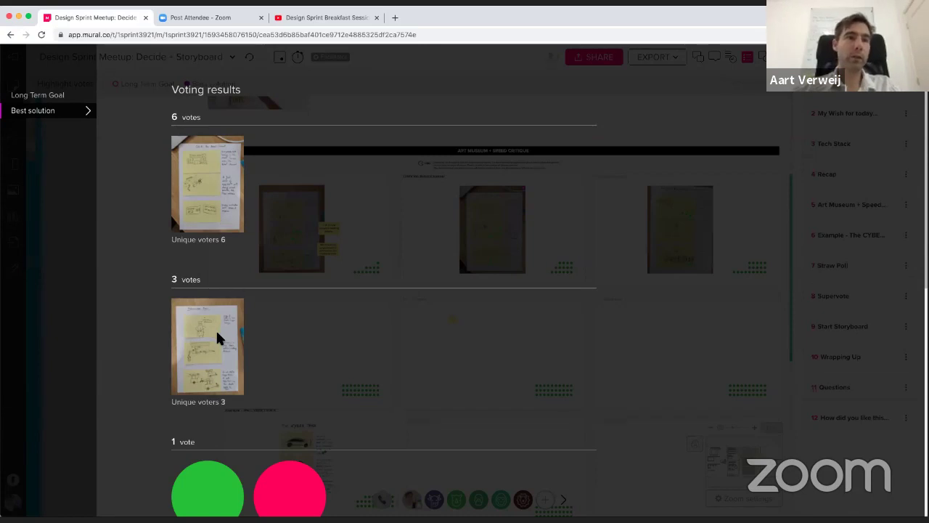
scroll(216, 336, down, 1)
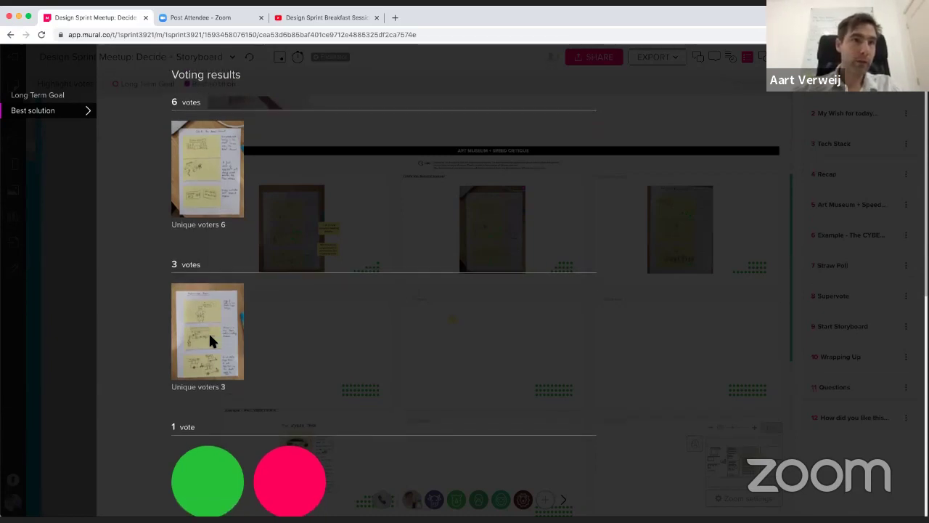
scroll(208, 332, down, 5)
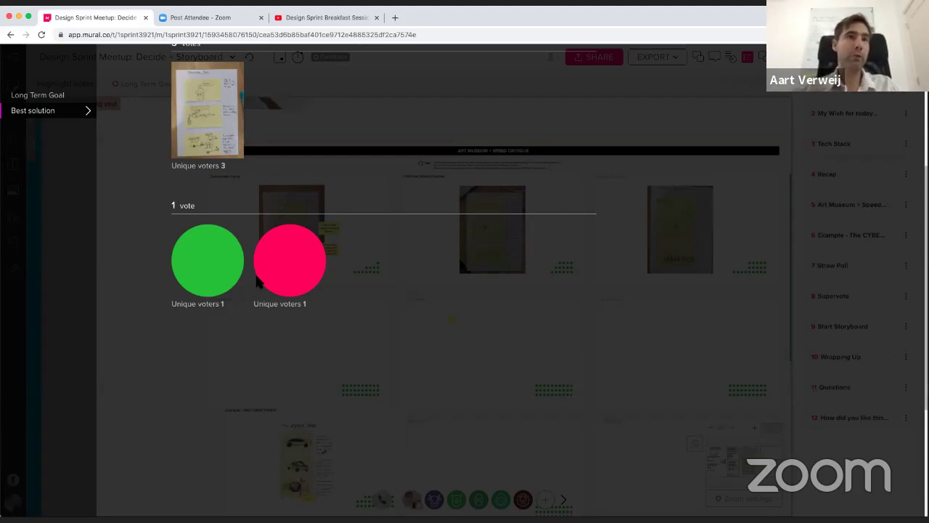
scroll(255, 281, up, 3)
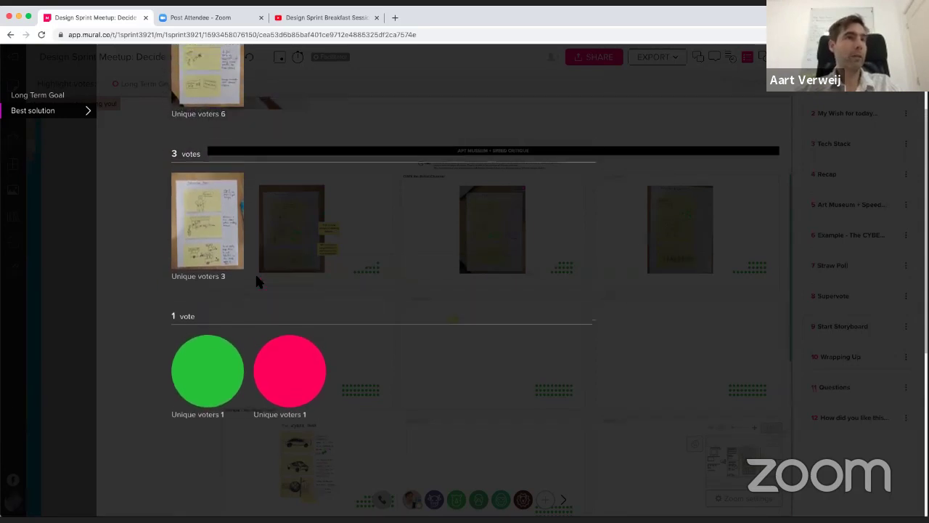
scroll(255, 271, up, 3)
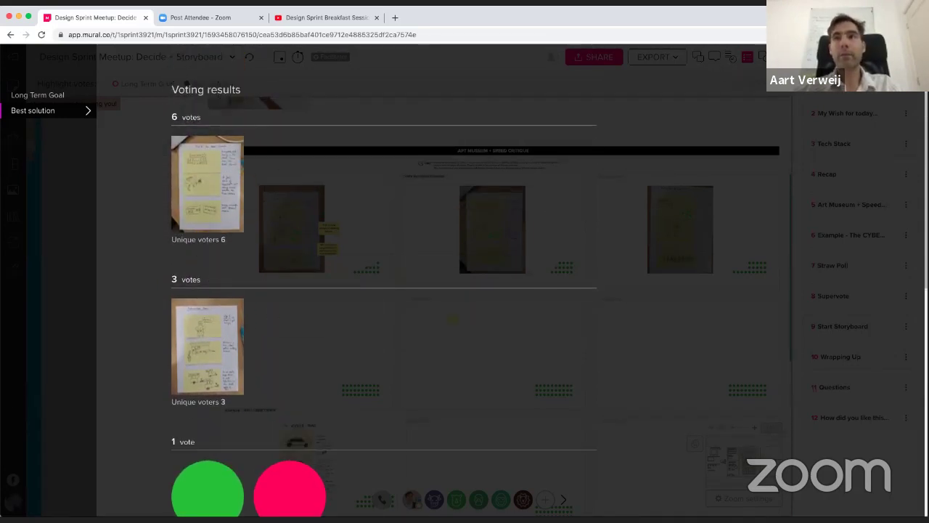
key(Escape)
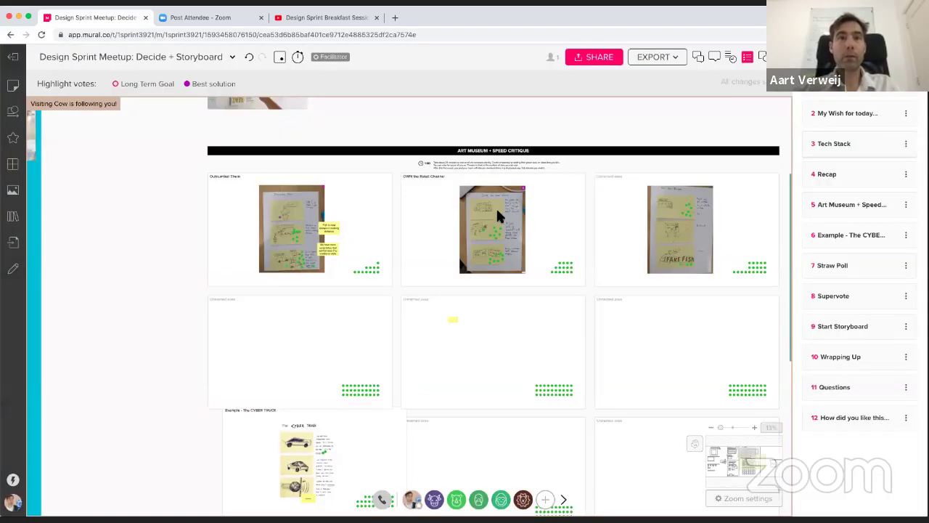
- Place a big red Straw Poll dot on the upper right corner of the "OWN the Retail Channel" sketch
scroll(470, 270, down, 3)
scroll(470, 270, down, 3)
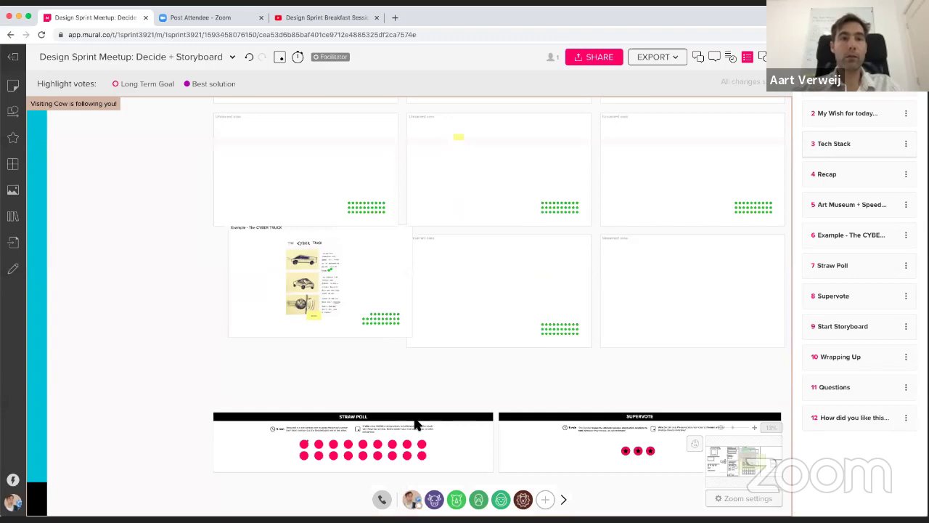
scroll(416, 425, up, 3)
scroll(414, 424, up, 1)
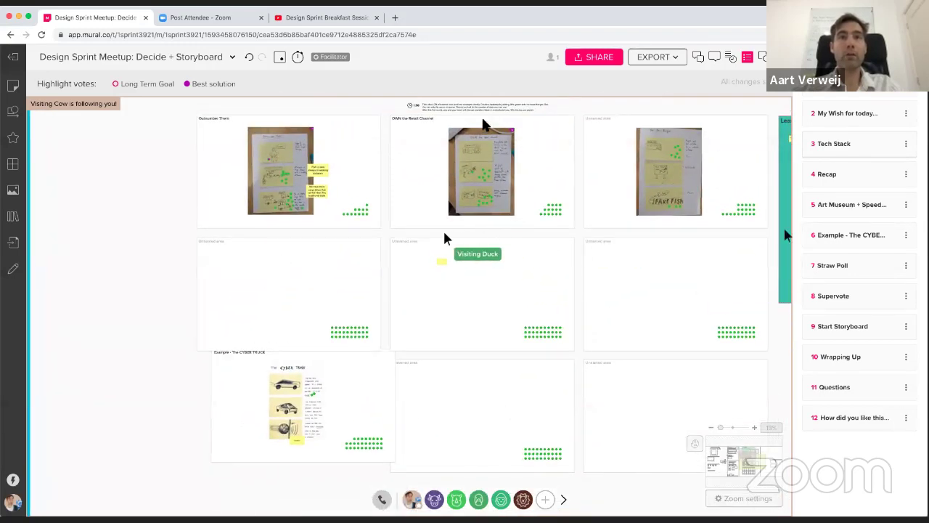
scroll(359, 401, down, 2)
scroll(359, 401, down, 2)
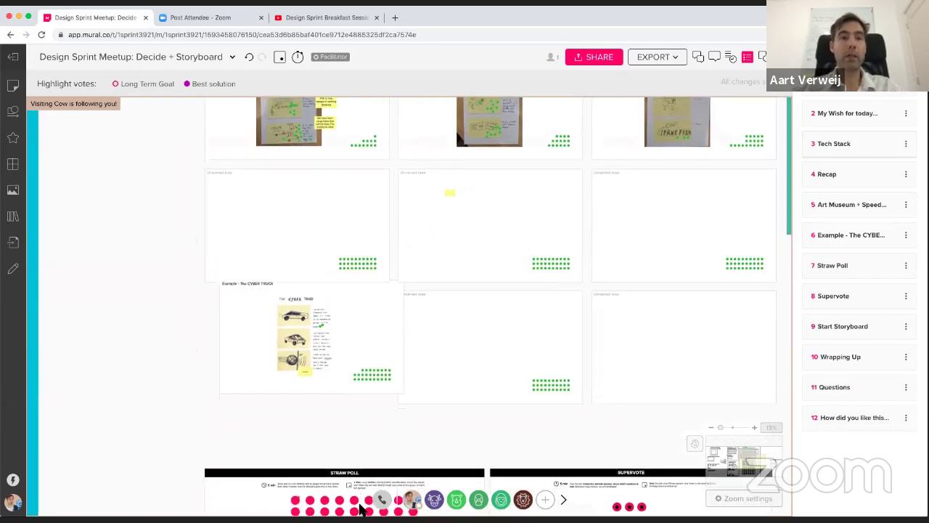
click(522, 128)
scroll(523, 128, up, 2)
scroll(524, 129, up, 1)
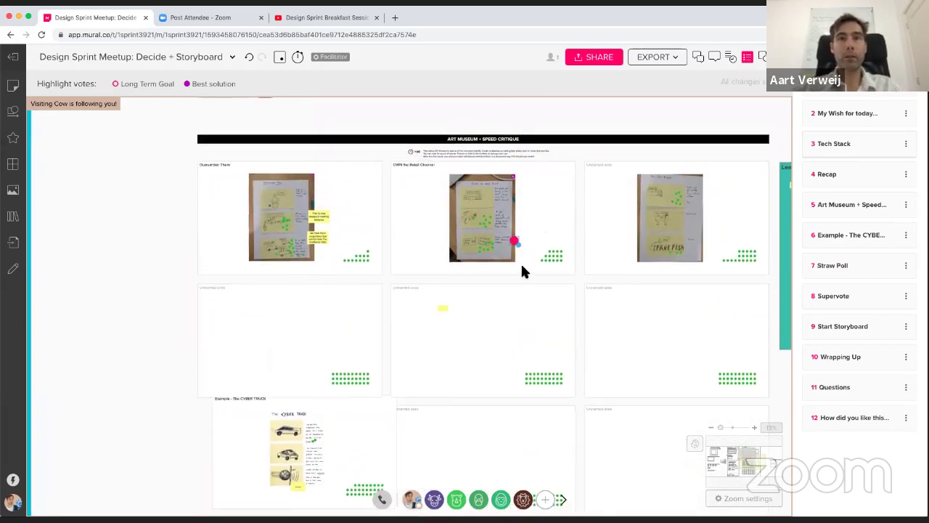
click(514, 240)
drag(514, 240, 515, 181)
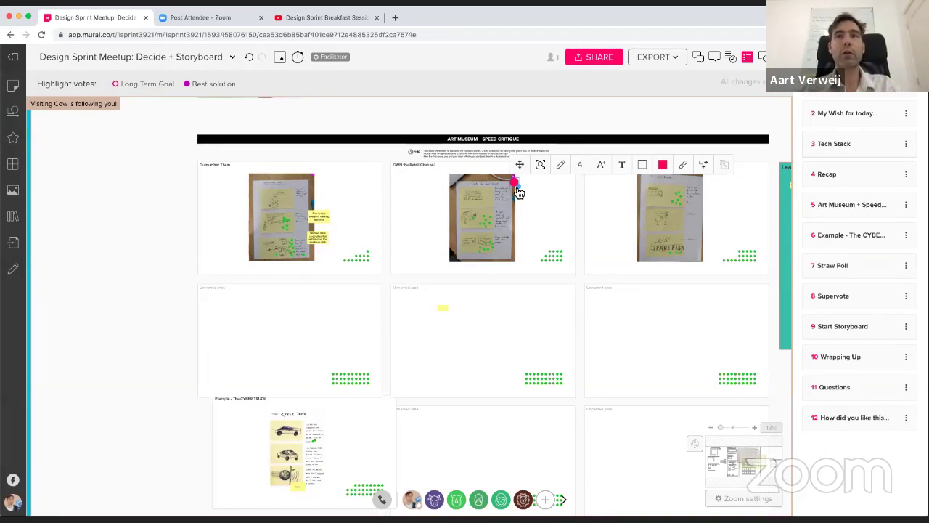
- Examine the "OWN the Retail Channel" sketch and its red dot up close, and return to the Art Museum overview
scroll(510, 191, up, 1)
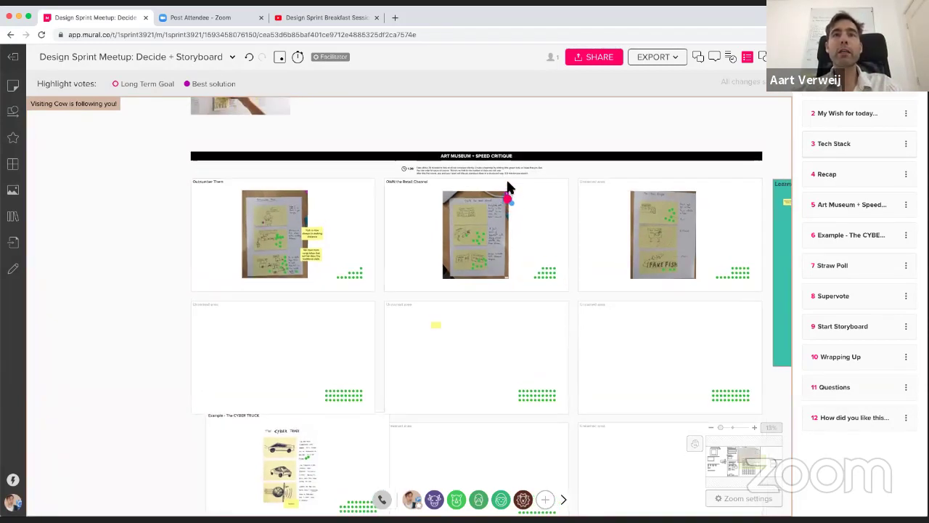
scroll(500, 209, up, 5)
scroll(496, 206, up, 10)
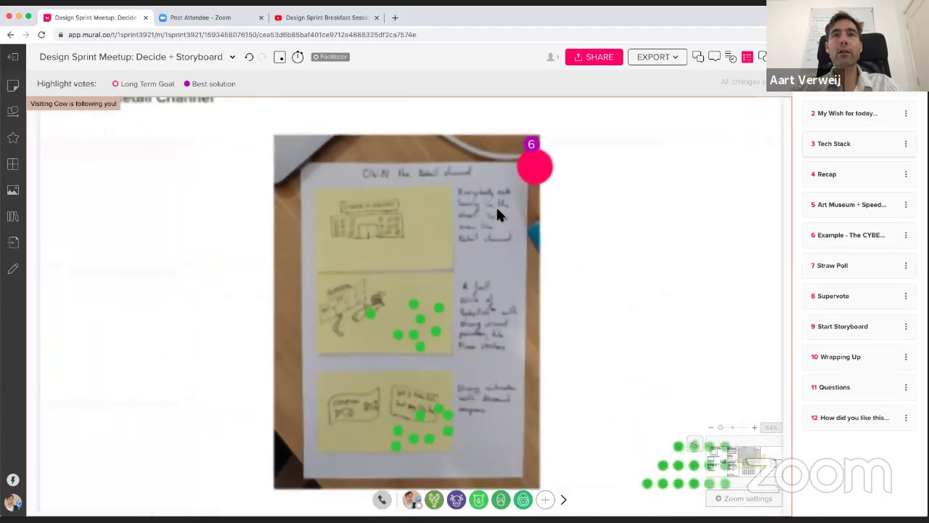
click(542, 135)
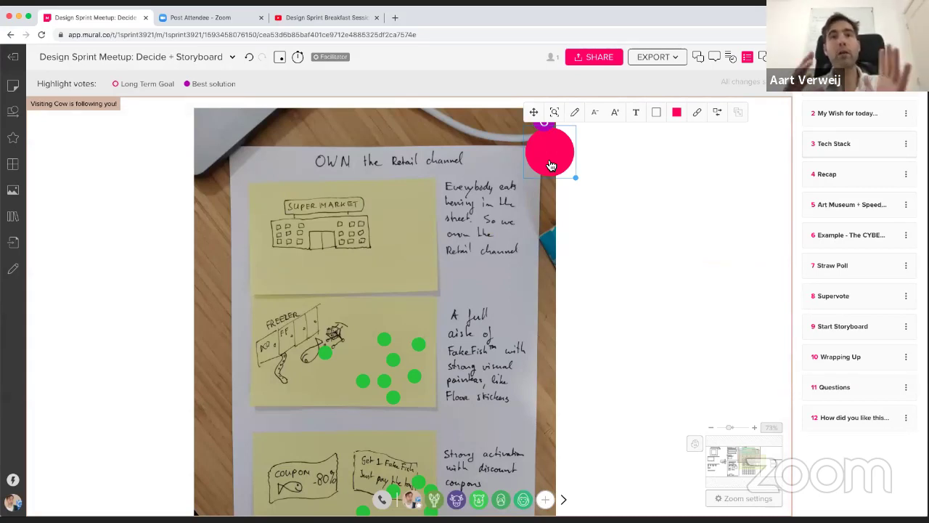
scroll(551, 165, down, 1)
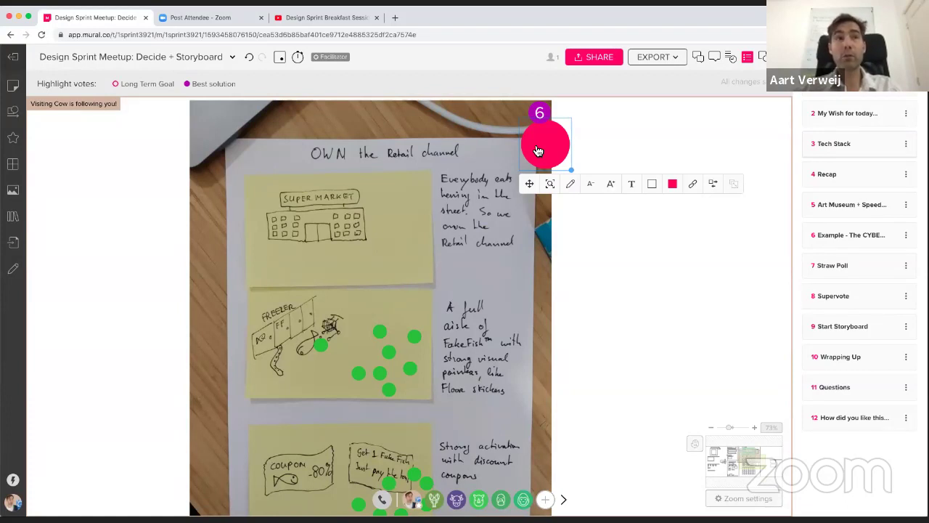
click(499, 265)
scroll(501, 274, down, 1)
scroll(500, 270, down, 4)
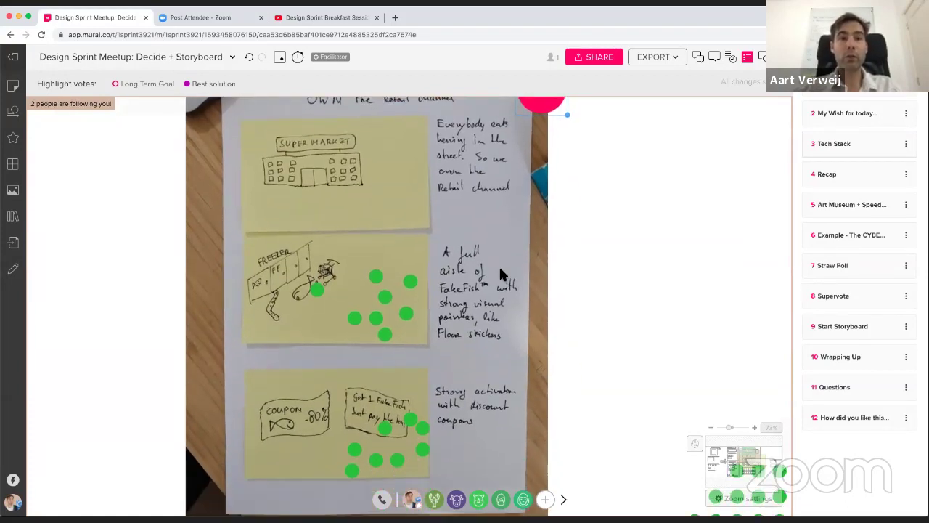
scroll(499, 265, down, 5)
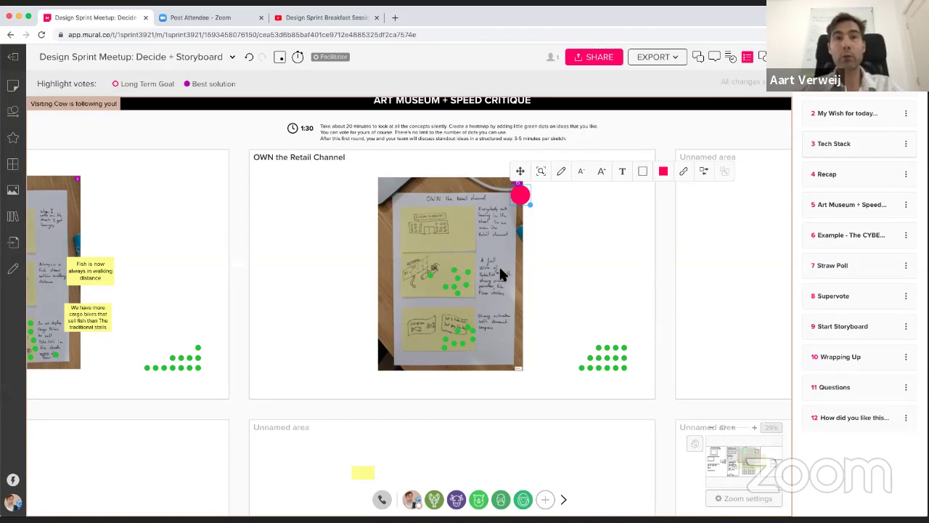
scroll(499, 273, down, 3)
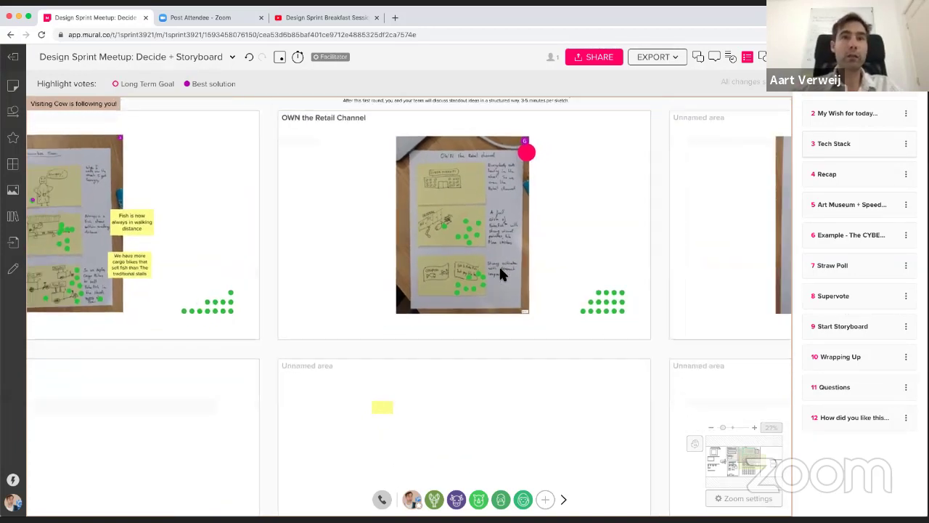
scroll(500, 272, down, 3)
scroll(430, 404, down, 5)
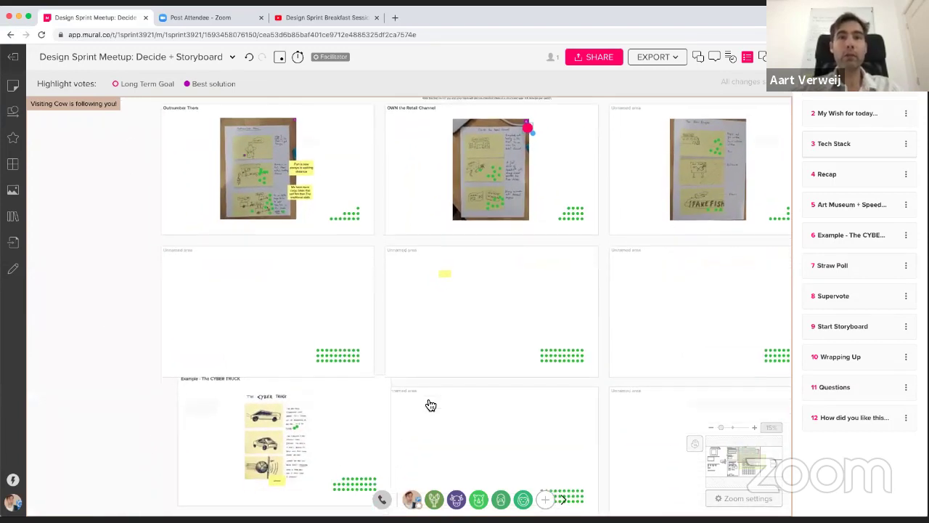
- Summon everyone on the board to the Straw Poll section with the big red dots
scroll(431, 404, down, 2)
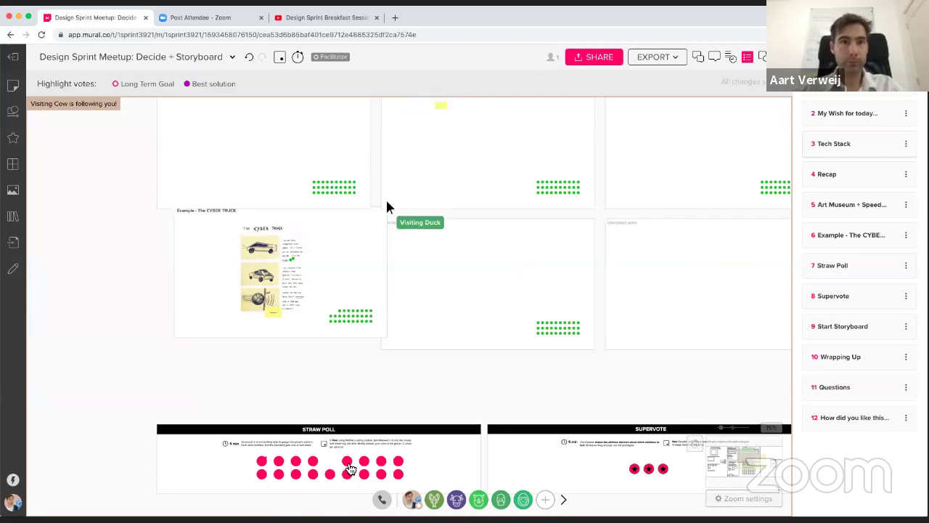
scroll(350, 469, up, 5)
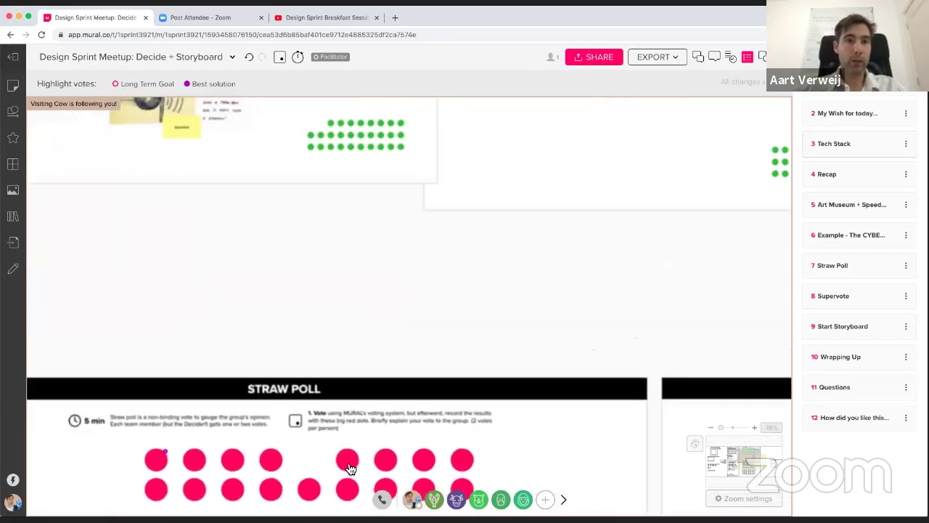
scroll(350, 468, down, 2)
click(412, 501)
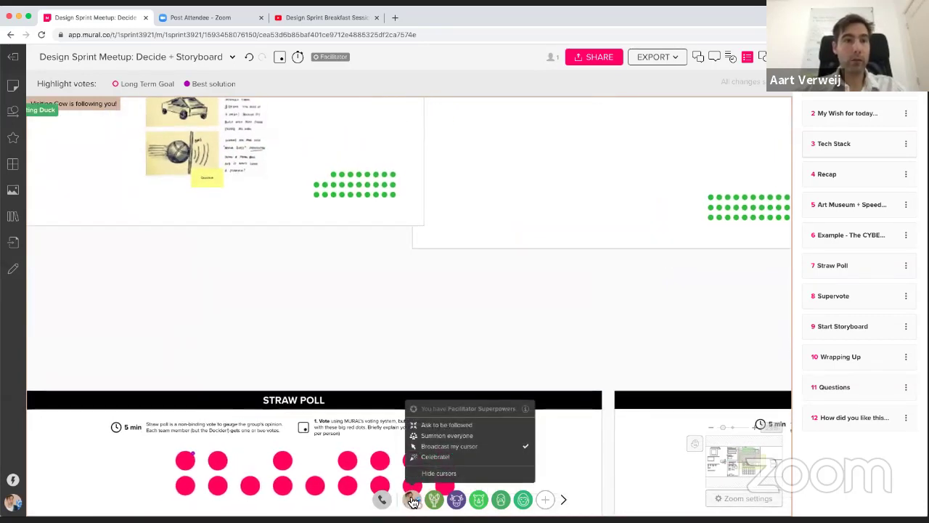
click(455, 439)
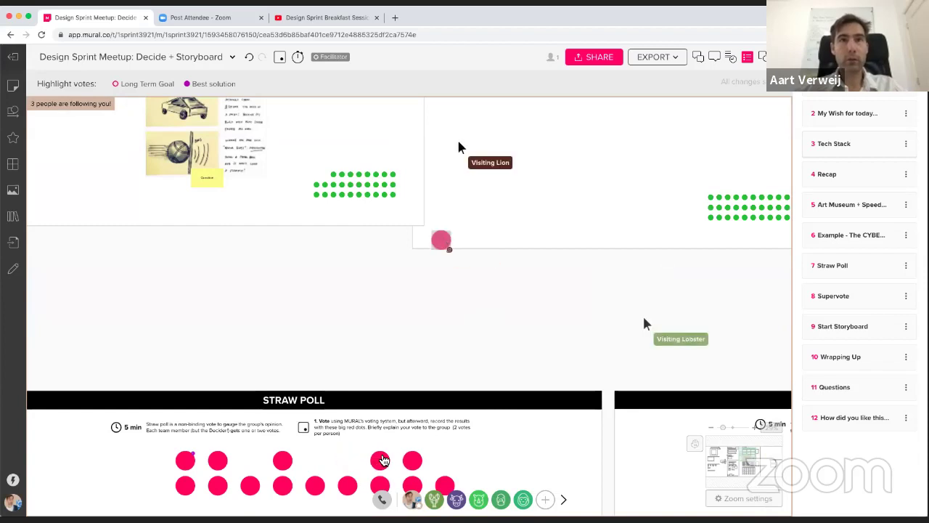
- Return to the Art Museum + Speed Critique section and examine the red Straw Poll dots on the participants' sketches
scroll(383, 460, right, 2)
scroll(383, 460, up, 10)
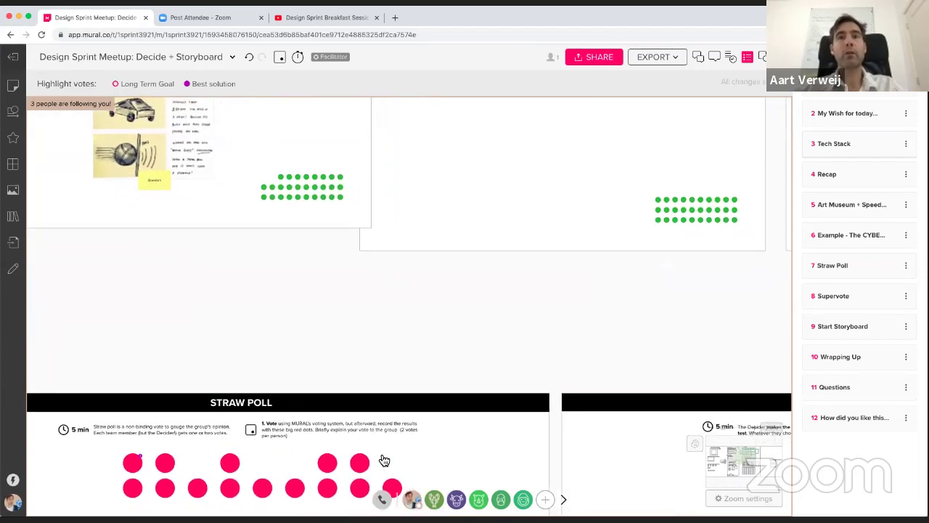
scroll(384, 460, left, 1)
scroll(384, 460, up, 4)
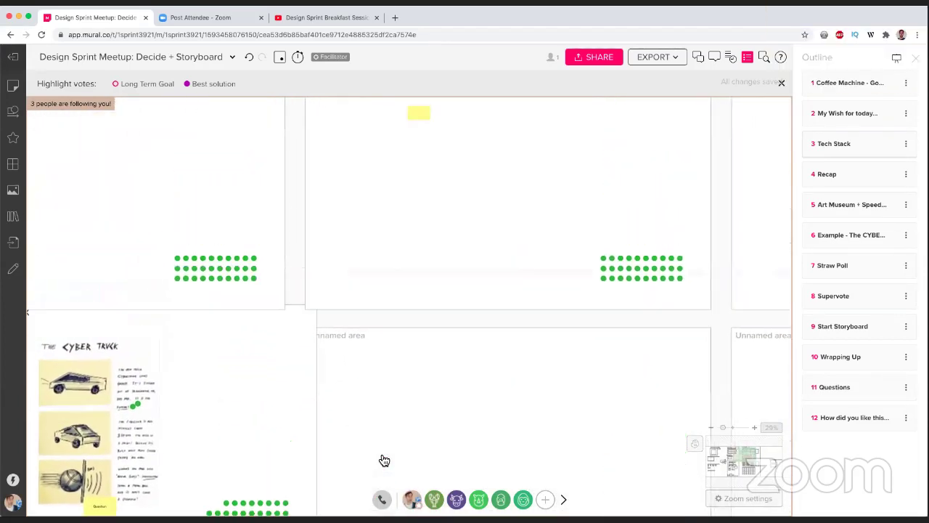
scroll(384, 460, down, 3)
scroll(384, 461, down, 1)
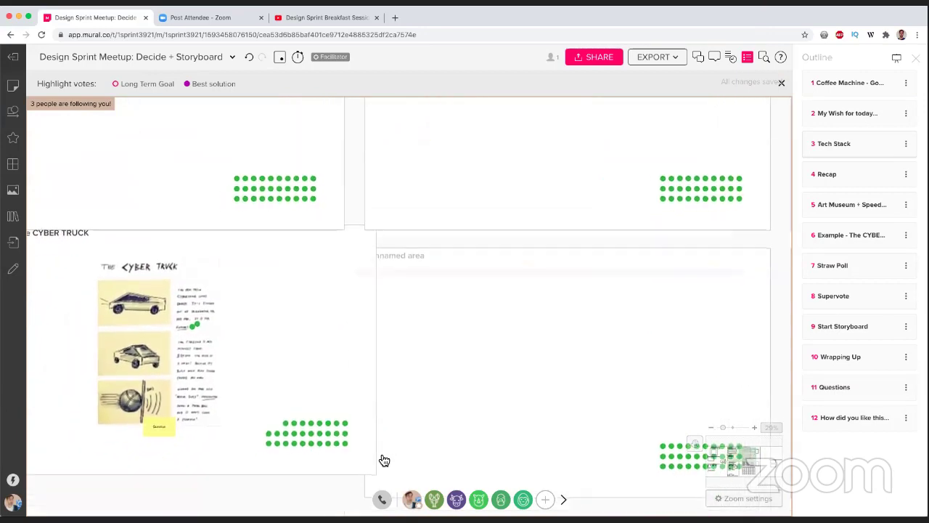
scroll(384, 460, left, 1)
scroll(384, 460, up, 5)
scroll(384, 461, up, 3)
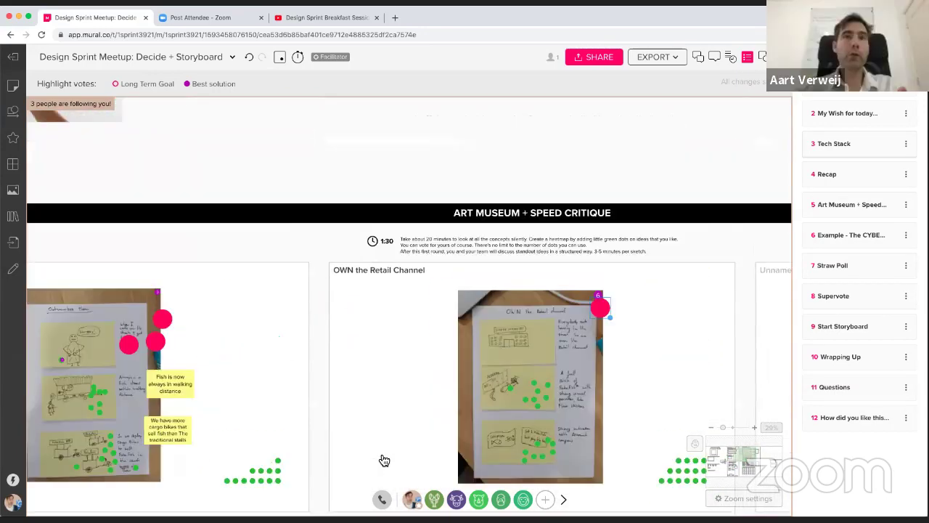
scroll(381, 460, down, 2)
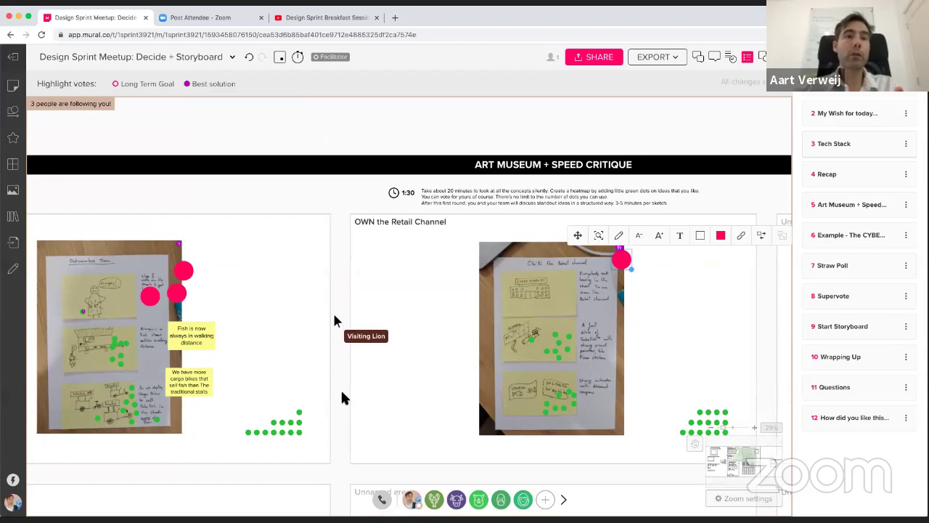